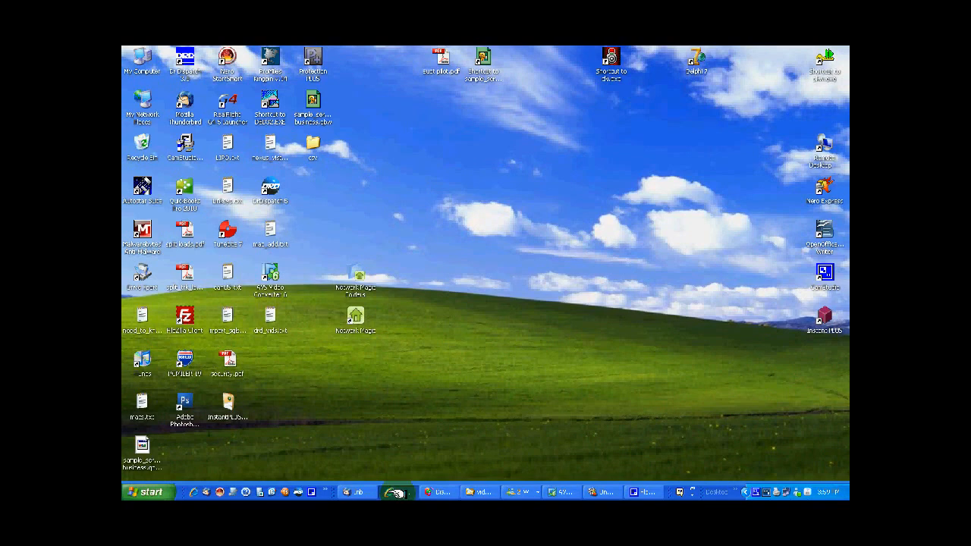
# - Switch to the web browser and open the free upgrades page for current customers on drdispatch.com
pyautogui.click(394, 493)
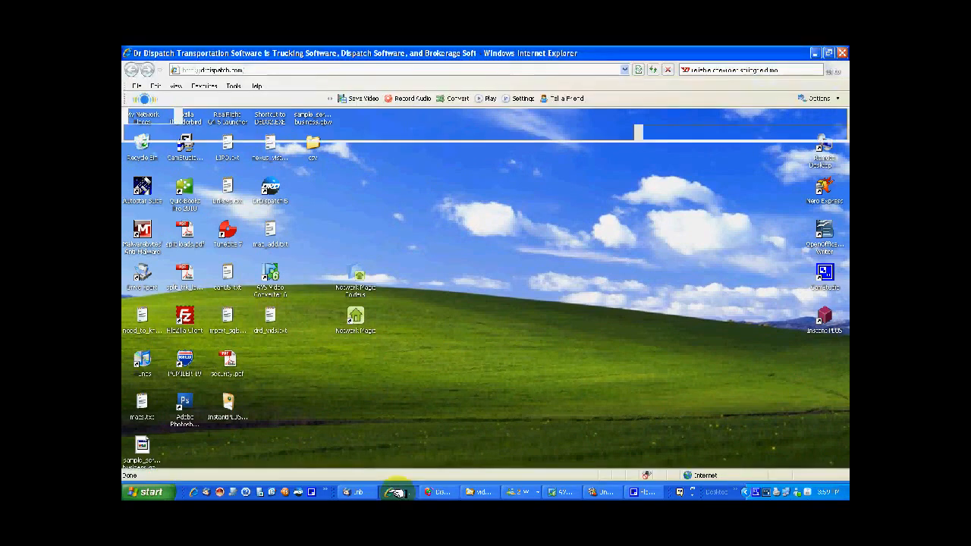
pyautogui.click(300, 69)
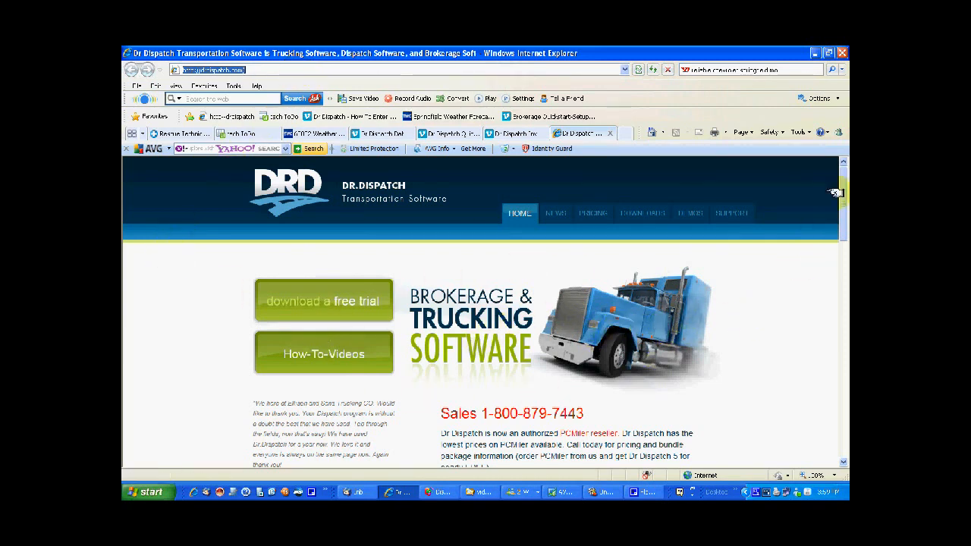
pyautogui.moveTo(839, 190); pyautogui.dragTo(841, 308)
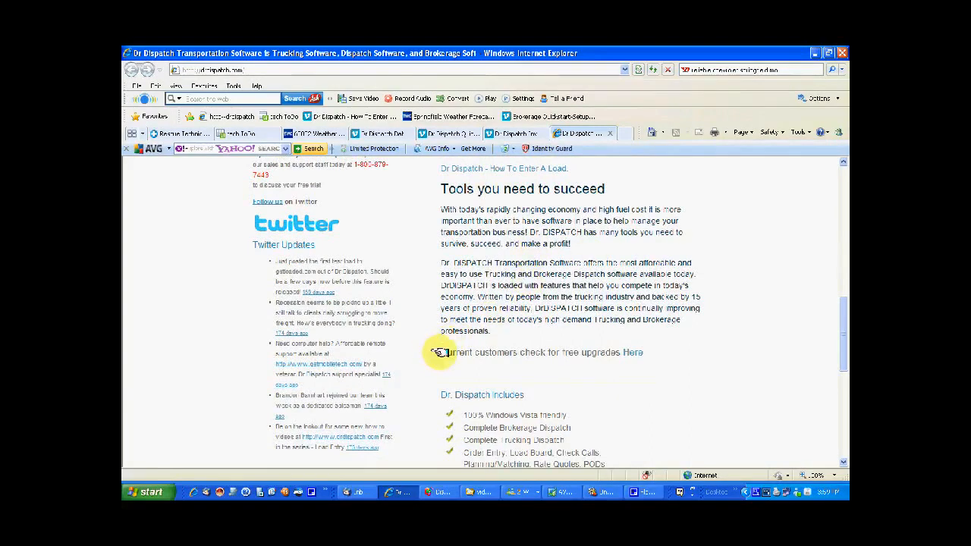
pyautogui.click(632, 352)
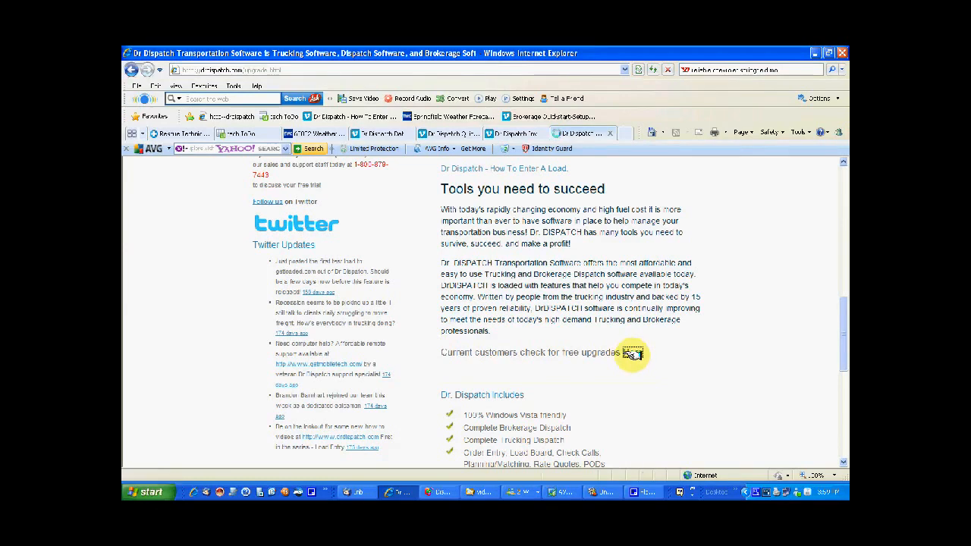
# - Download and run the Quickbooks Integration SDK installer for Dr Dispatch 5 build 75 and above
pyautogui.moveTo(840, 184); pyautogui.dragTo(821, 427)
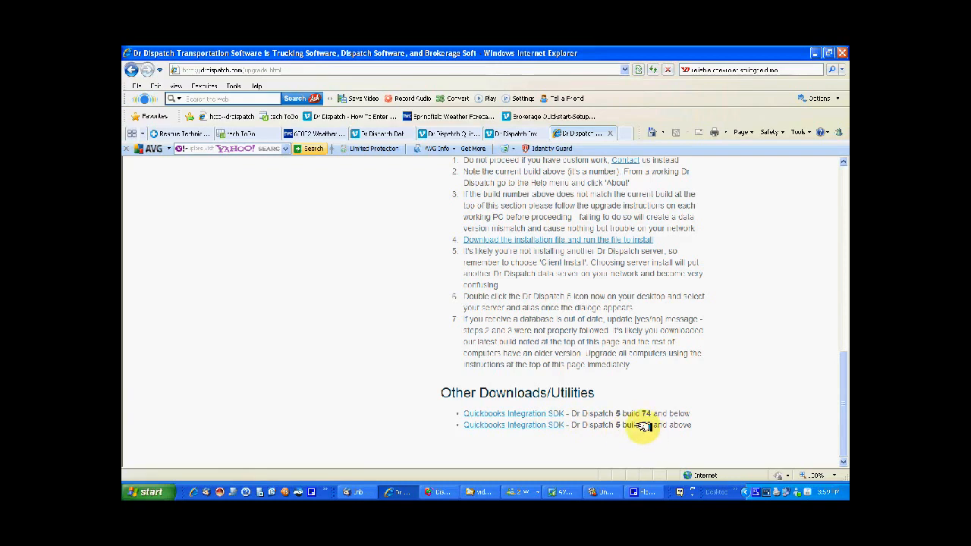
pyautogui.click(553, 427)
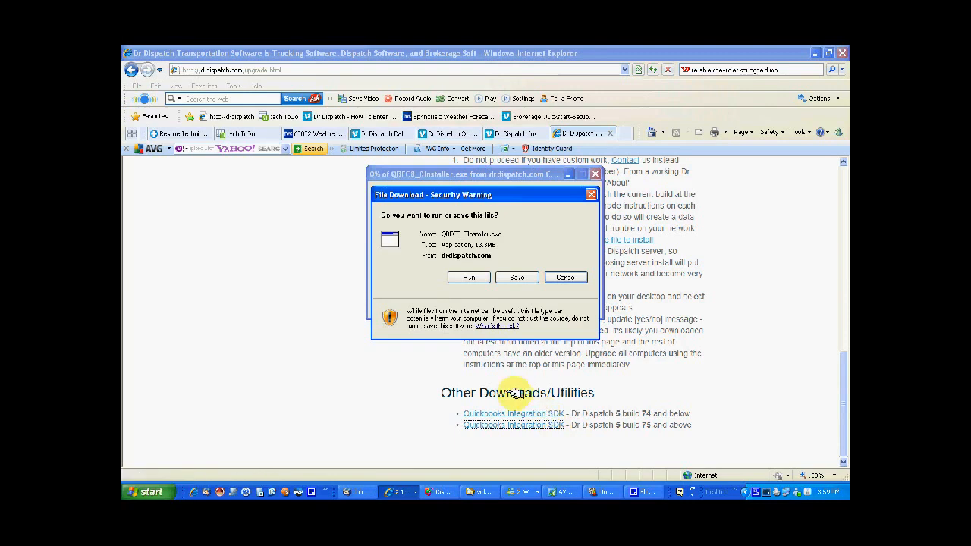
pyautogui.click(476, 278)
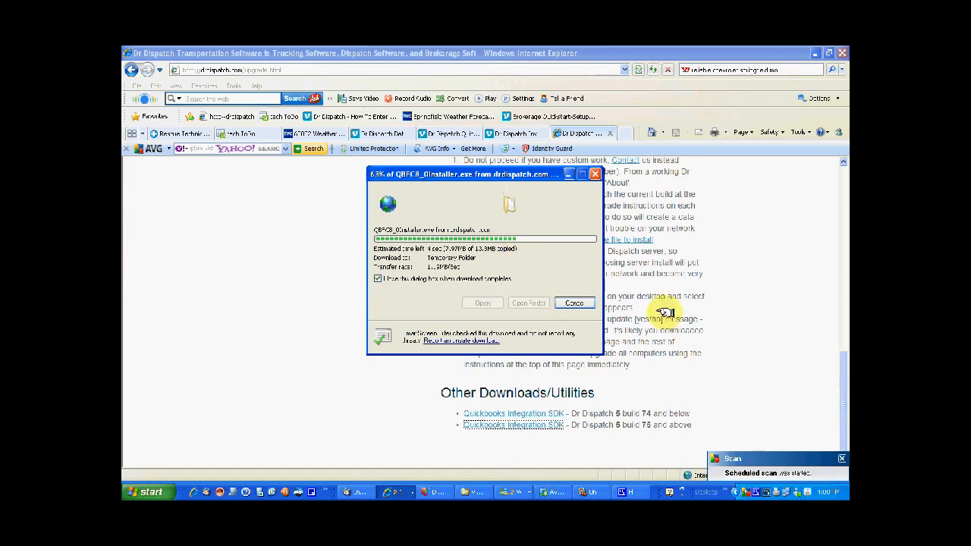
pyautogui.click(840, 457)
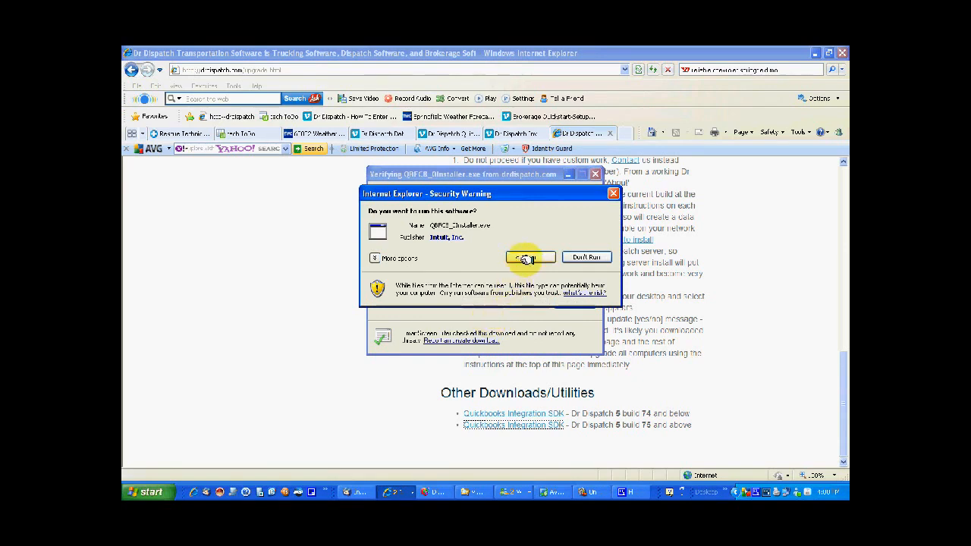
pyautogui.click(525, 259)
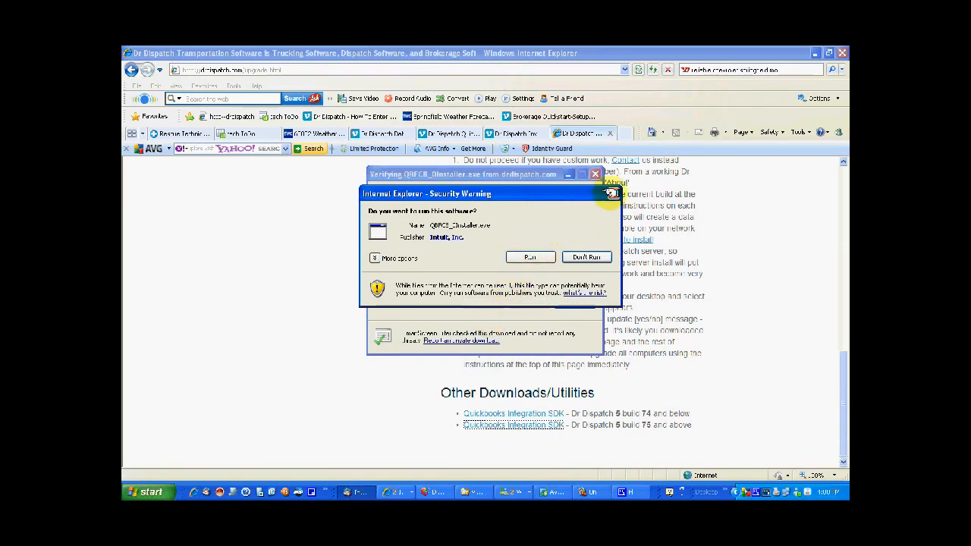
pyautogui.click(548, 257)
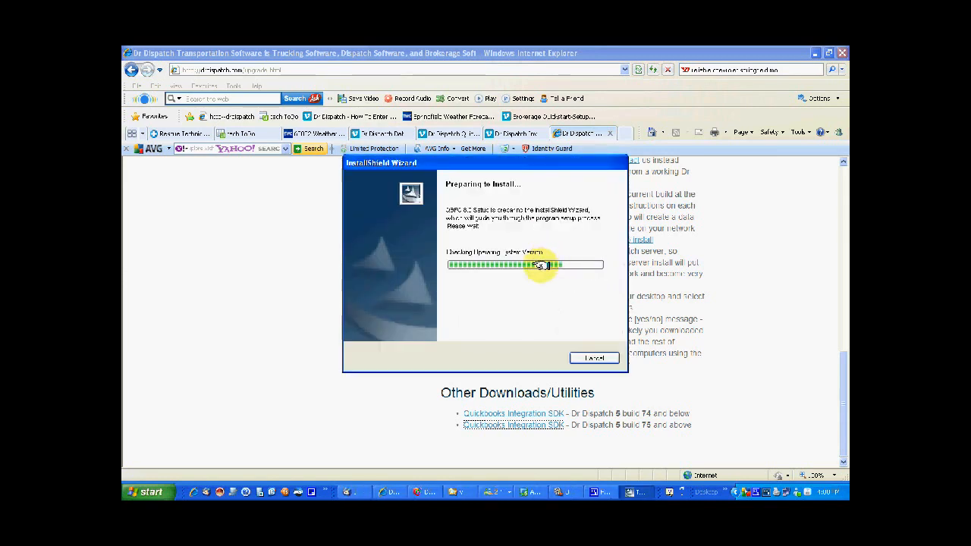
# - Cancel the QBFC 8.0 installation, exit its wizard and minimize the web browser
pyautogui.click(591, 358)
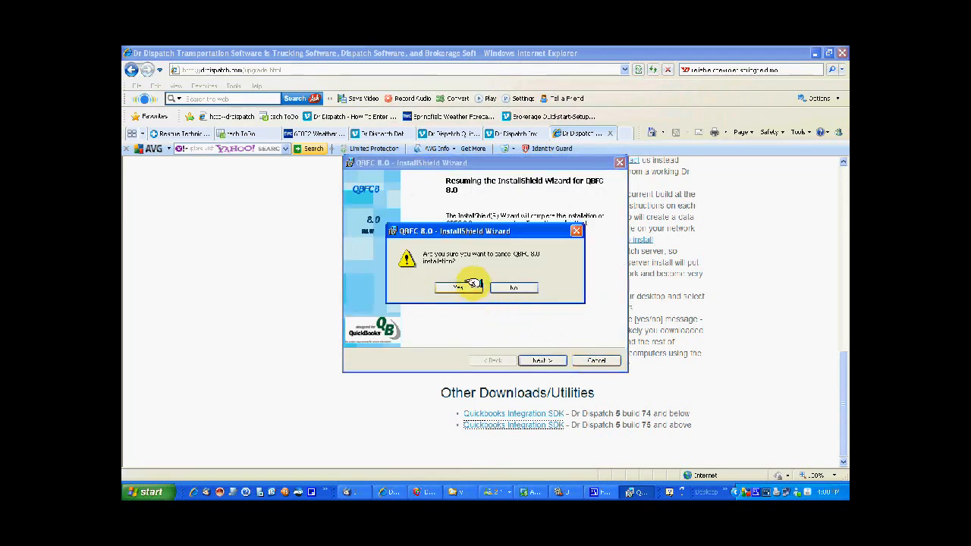
pyautogui.click(470, 286)
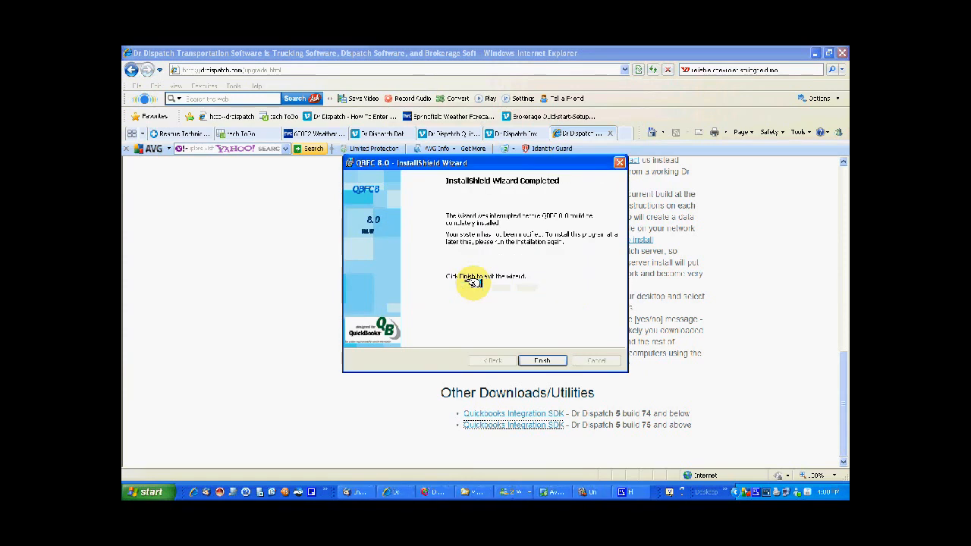
pyautogui.click(539, 359)
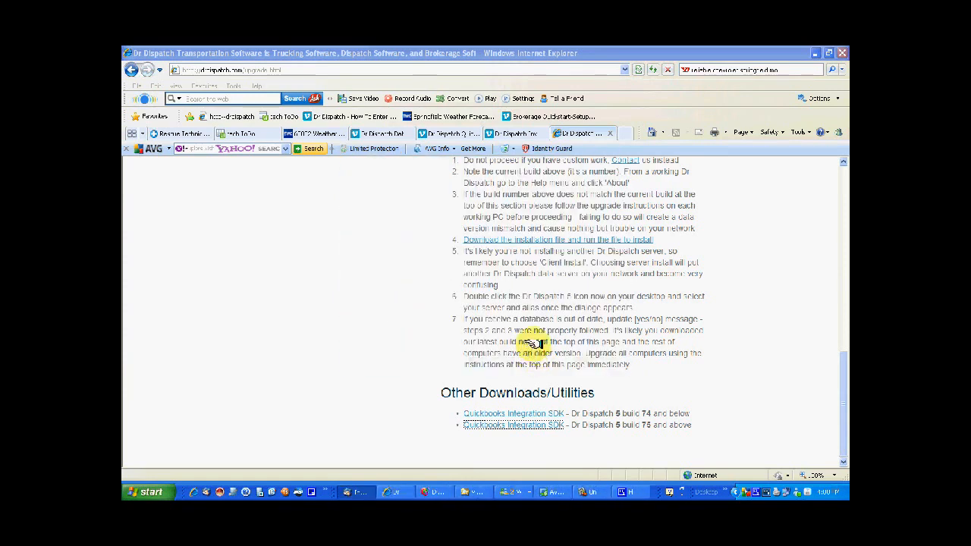
pyautogui.click(816, 51)
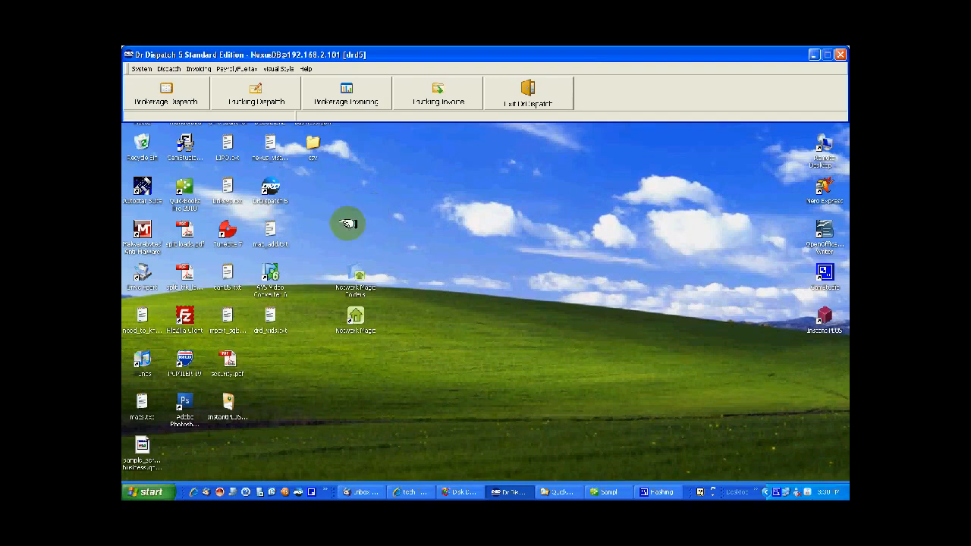
# - Open Dr Dispatch's system configuration and start the Quickbooks integration setup
pyautogui.click(139, 70)
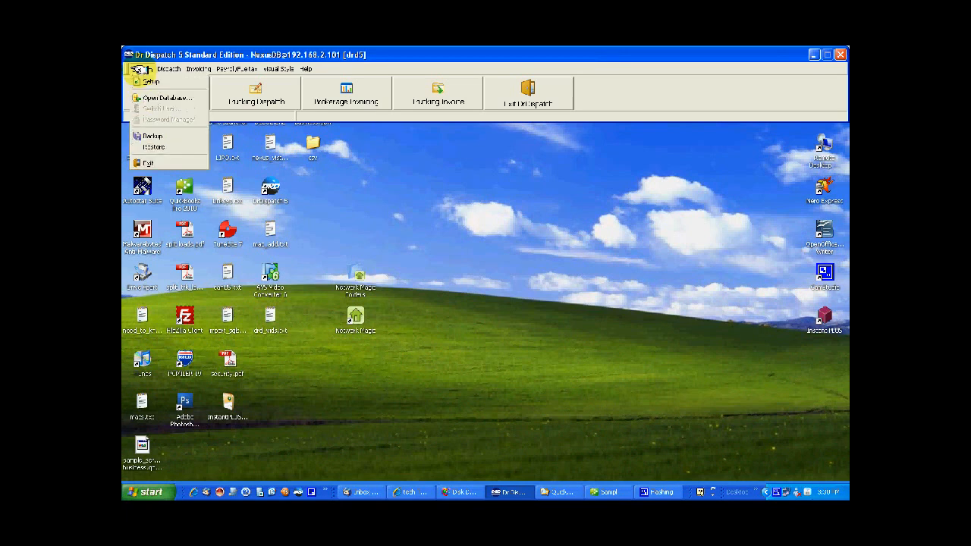
pyautogui.click(144, 81)
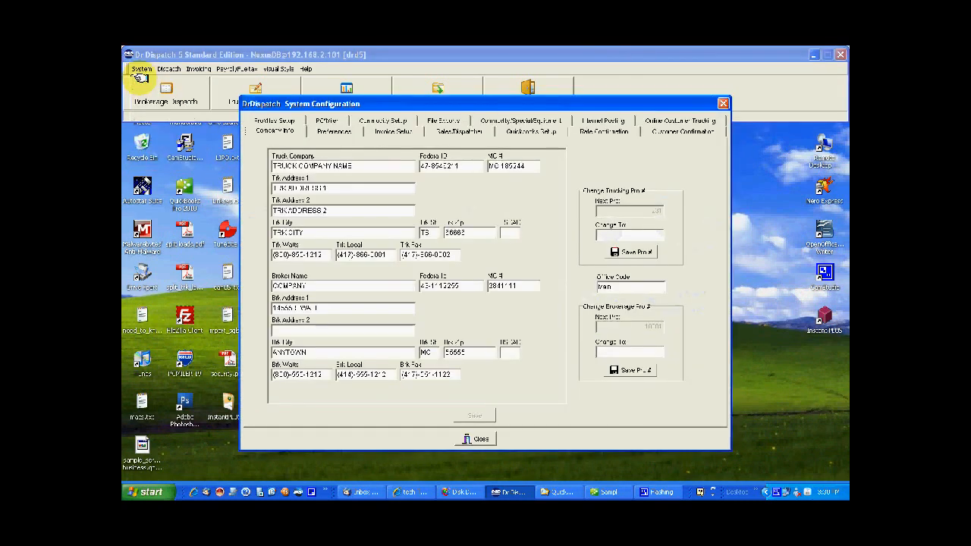
pyautogui.click(499, 132)
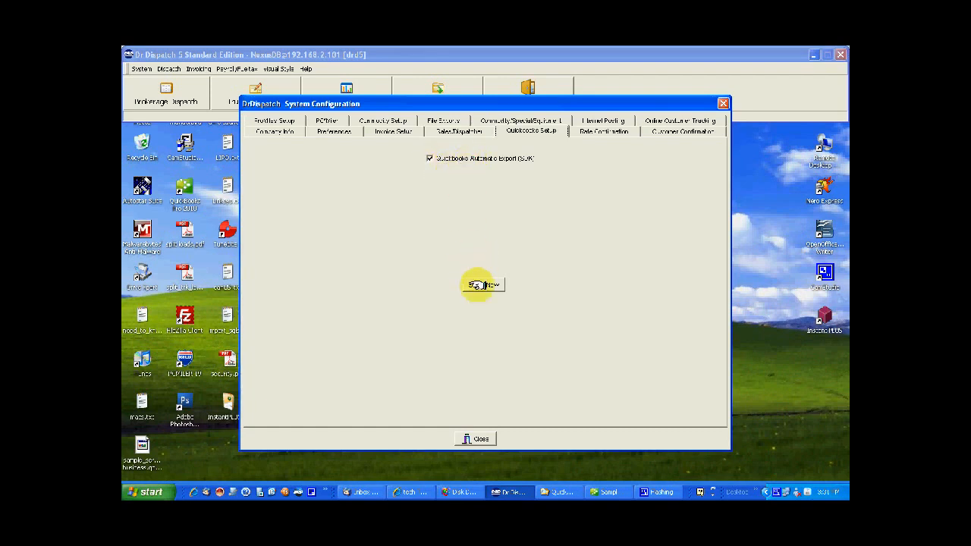
pyautogui.click(478, 284)
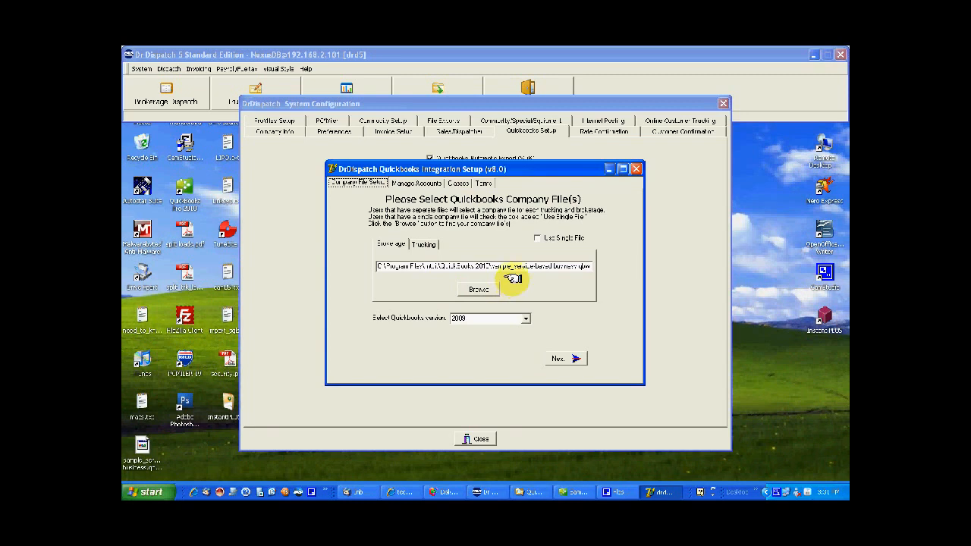
# - Switch to QuickBooks, close the open sample company and minimize QuickBooks to return to the integration setup
pyautogui.click(401, 248)
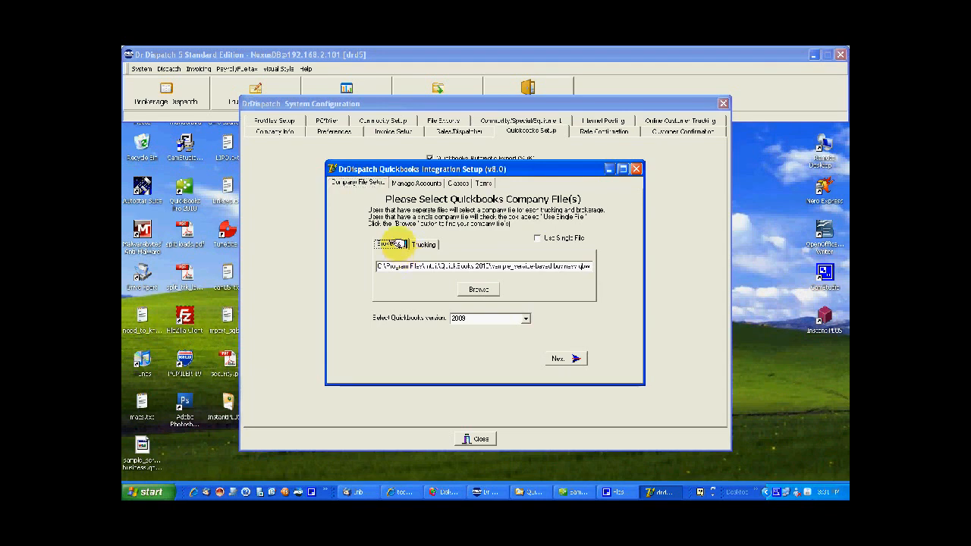
pyautogui.click(478, 288)
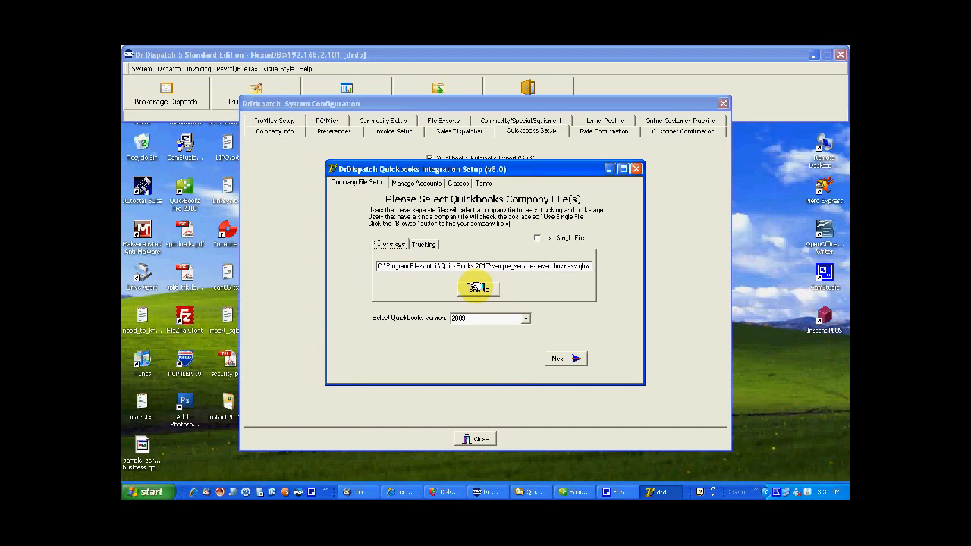
pyautogui.click(578, 493)
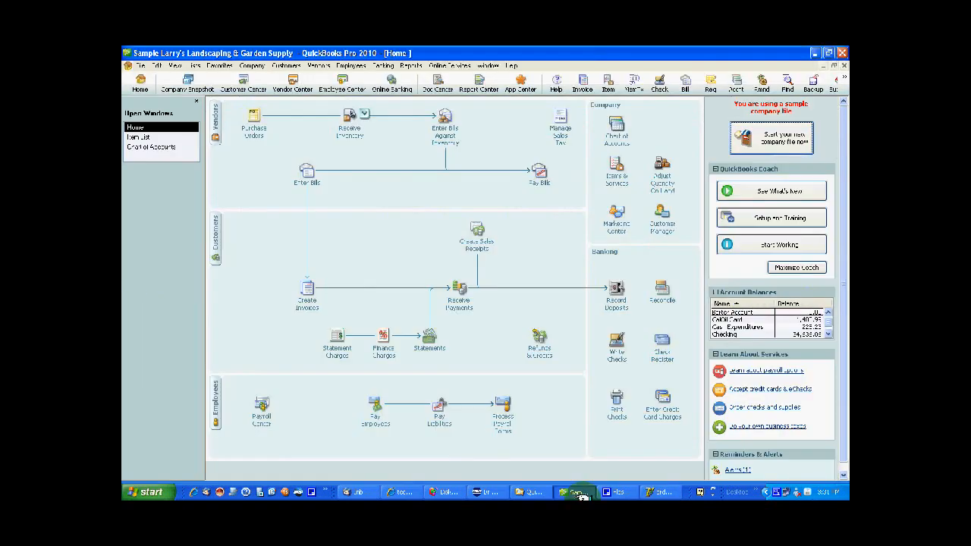
pyautogui.click(133, 65)
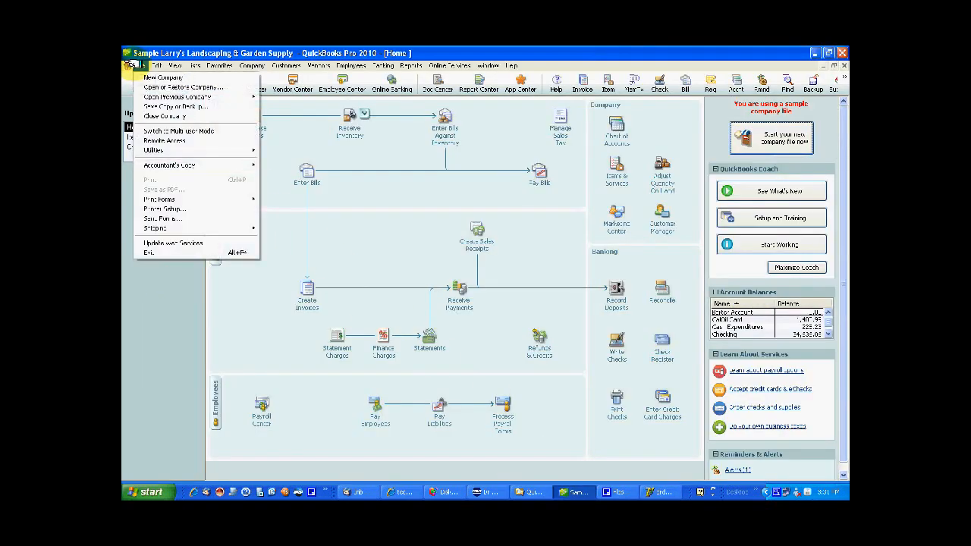
pyautogui.click(140, 115)
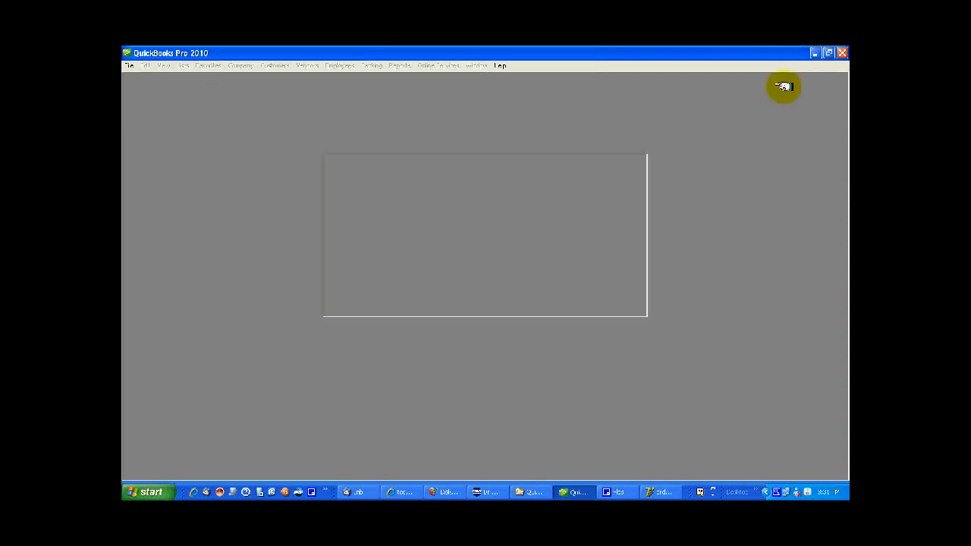
pyautogui.click(814, 54)
# - Set the Brokerage company file to sample_service-based business.qbw in the Intuit folder
pyautogui.click(470, 288)
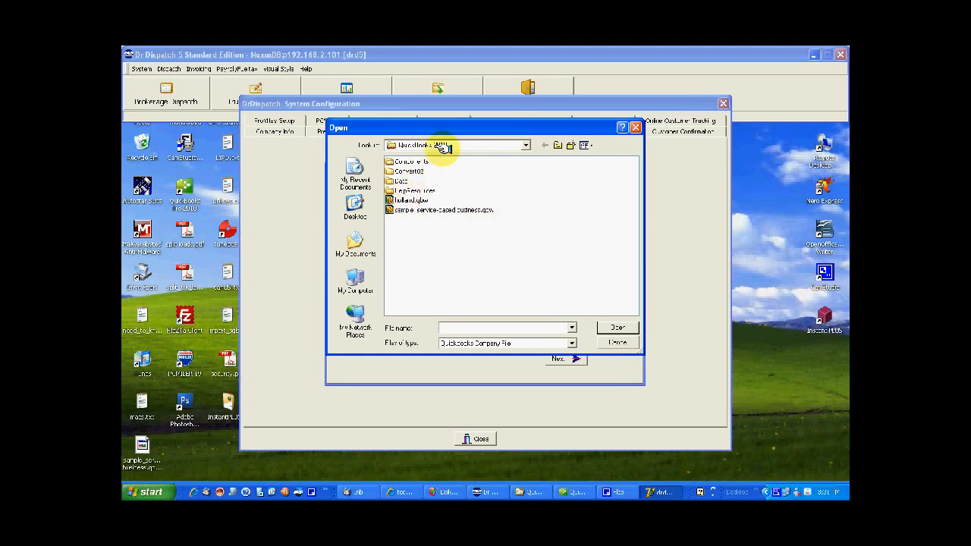
pyautogui.click(525, 144)
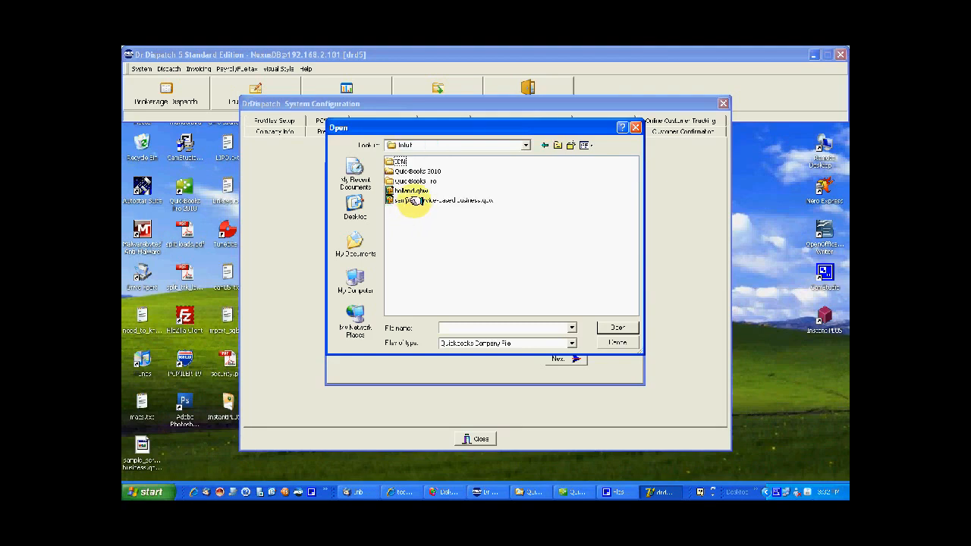
pyautogui.click(414, 200)
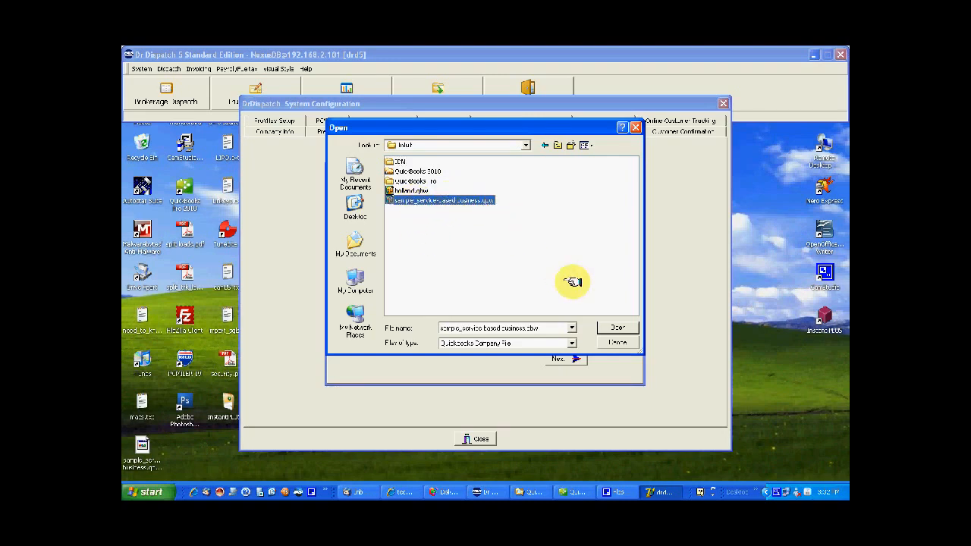
pyautogui.click(617, 328)
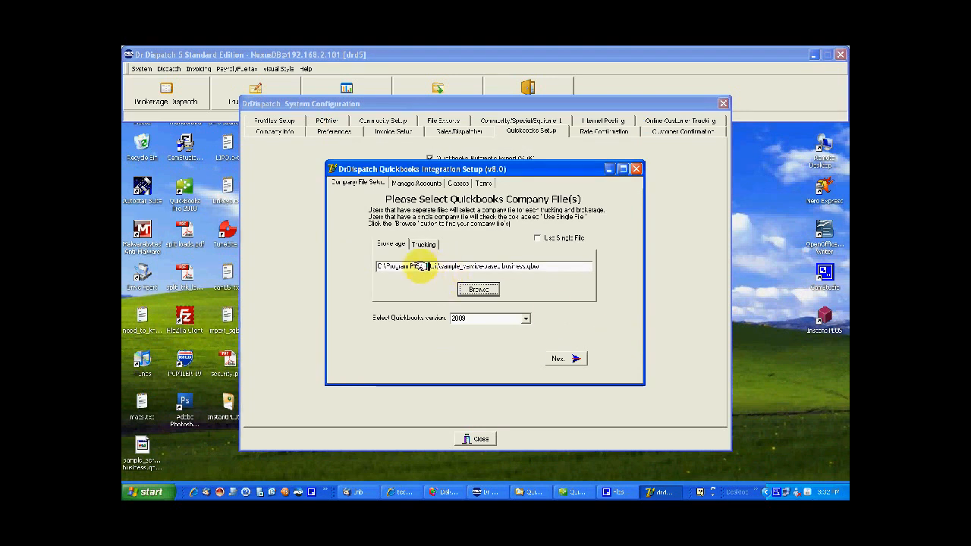
# - Show the Trucking company file and select 2009 as the Quickbooks version
pyautogui.click(423, 243)
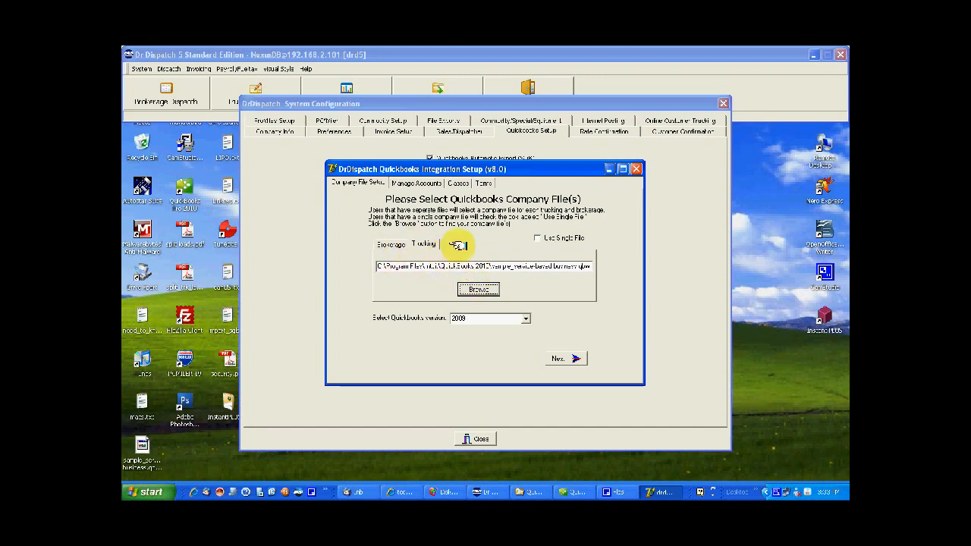
pyautogui.click(525, 319)
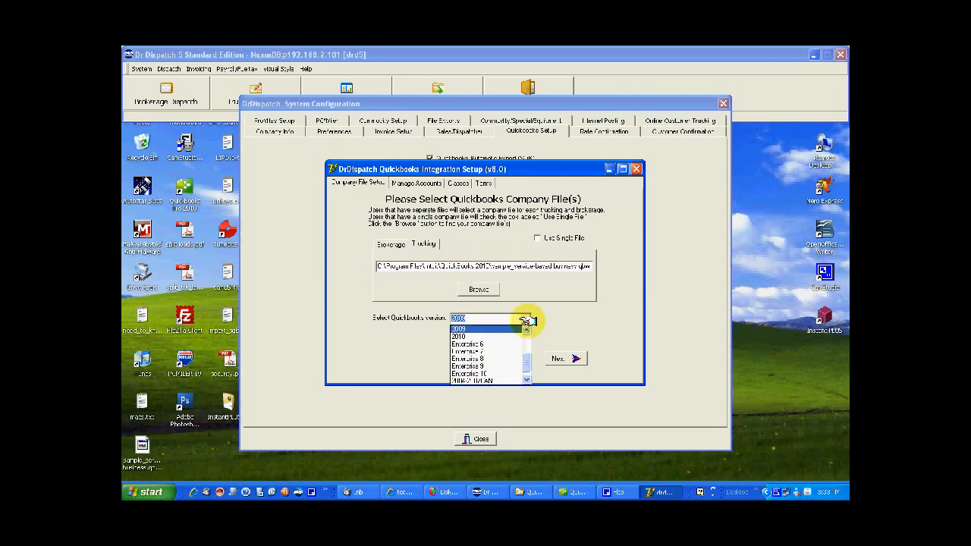
pyautogui.click(526, 330)
pyautogui.click(526, 330)
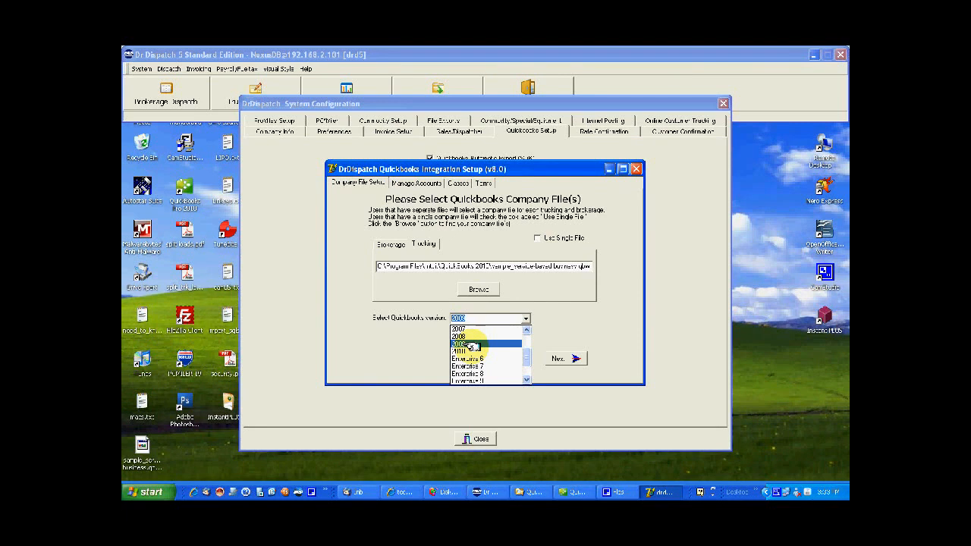
pyautogui.click(470, 345)
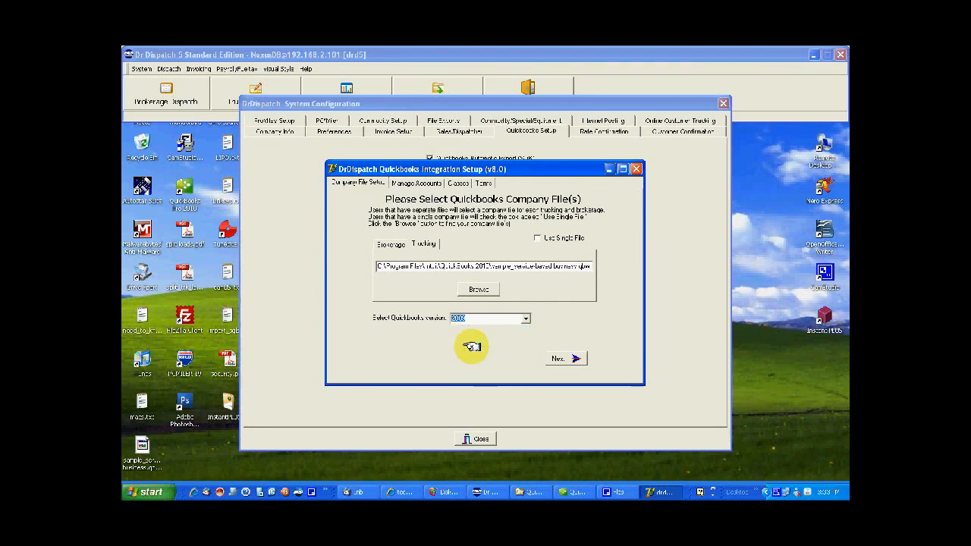
# - Compare the Brokerage and Trucking company files, set the Brokerage file from the QuickBooks 2010 folder and continue to the account setup
pyautogui.click(387, 244)
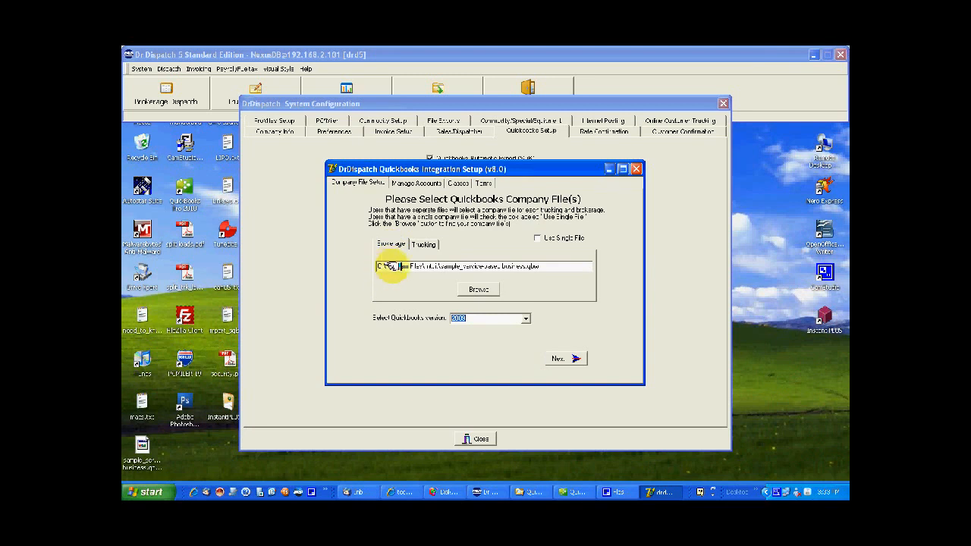
pyautogui.click(423, 243)
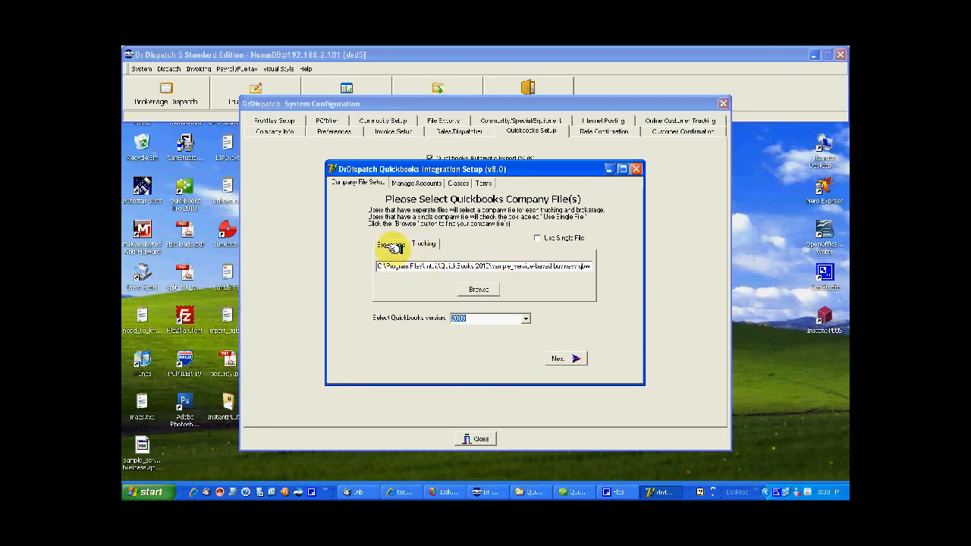
pyautogui.click(391, 245)
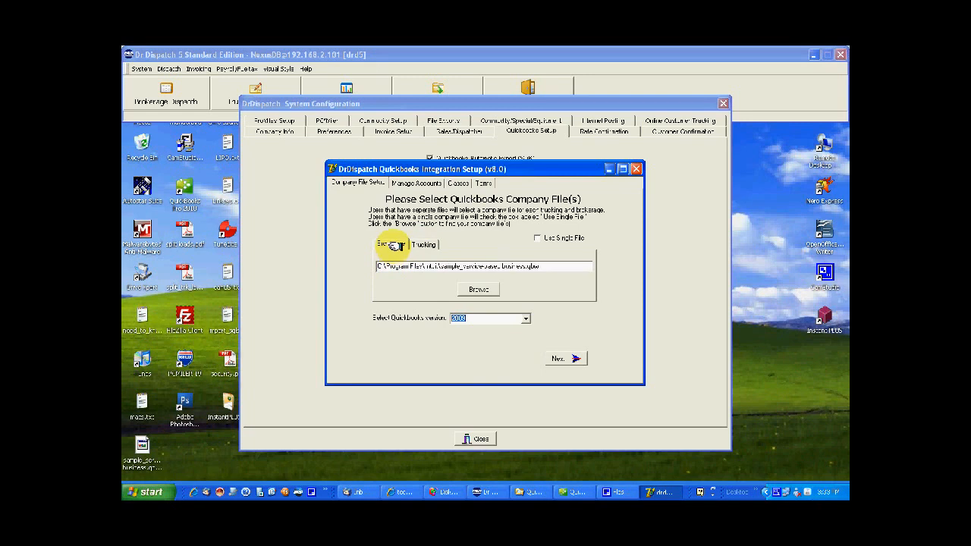
pyautogui.click(472, 288)
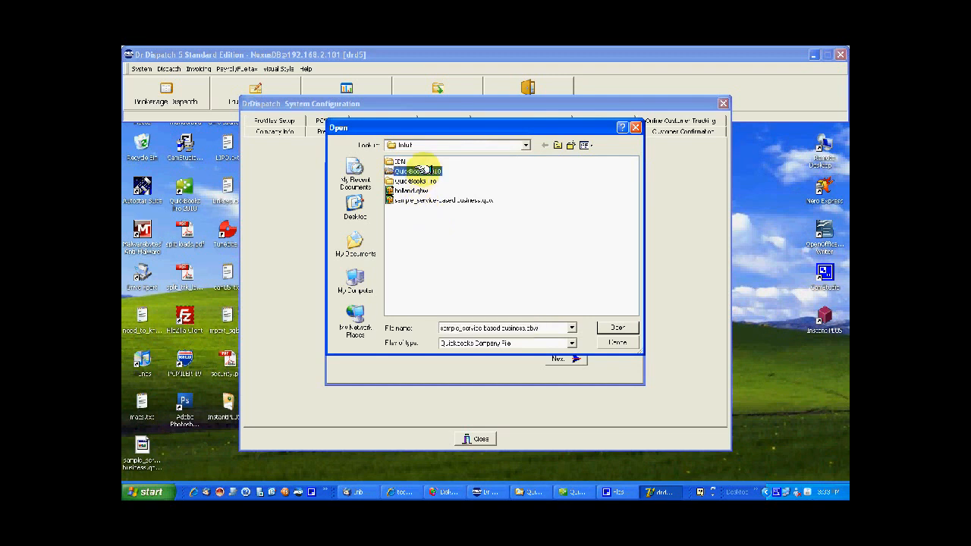
pyautogui.doubleClick(421, 171)
pyautogui.doubleClick(423, 211)
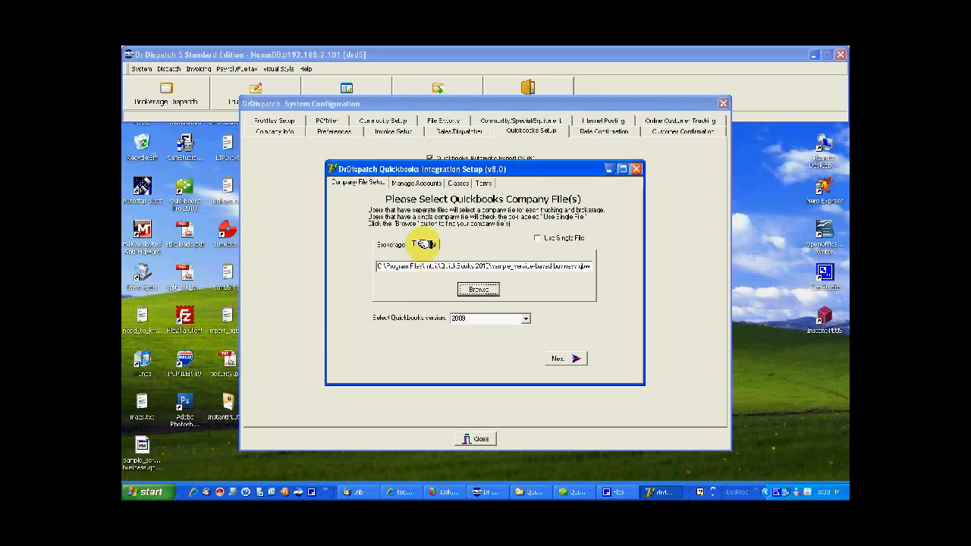
pyautogui.click(563, 358)
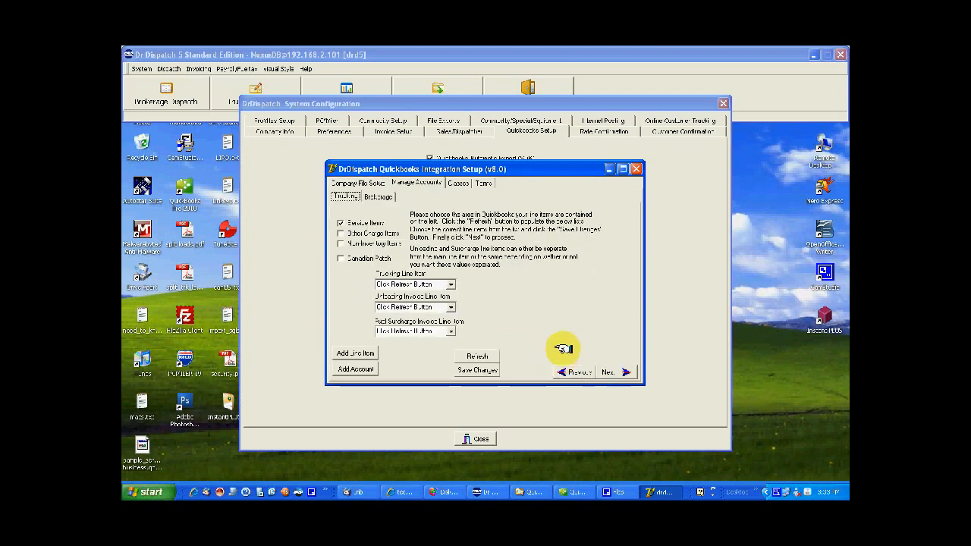
# - Switch to QuickBooks and open sample_service-based business.qbw from the QuickBooks 2010 folder, postponing the memorized transactions
pyautogui.click(562, 492)
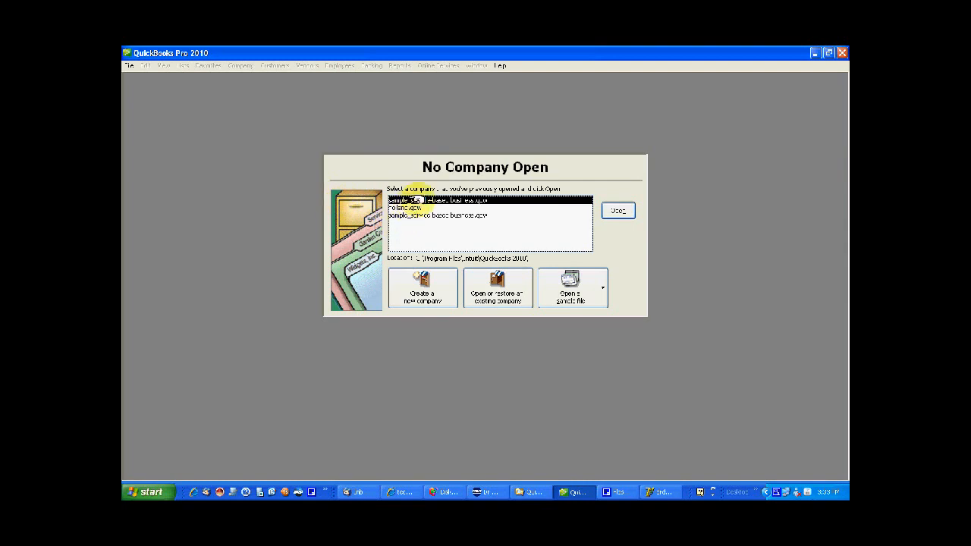
pyautogui.click(617, 210)
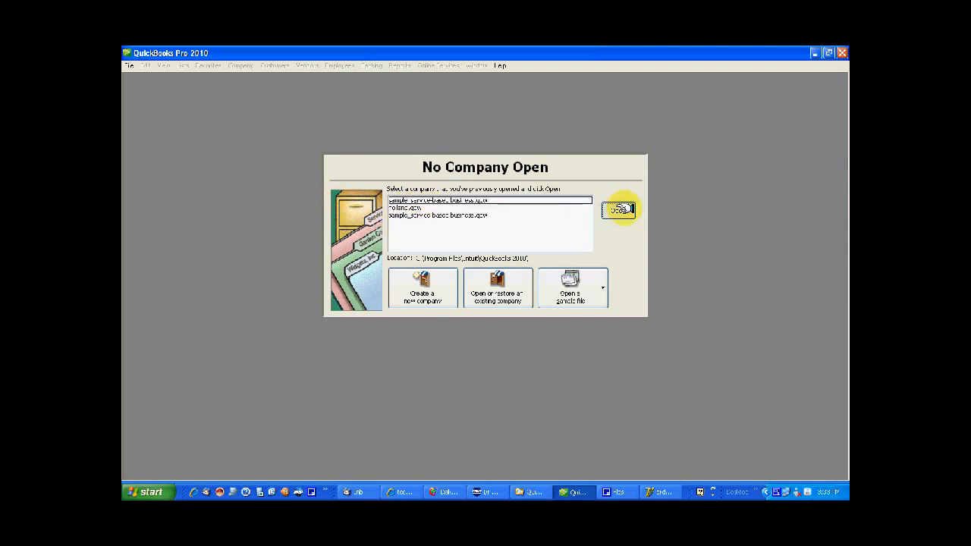
pyautogui.doubleClick(454, 209)
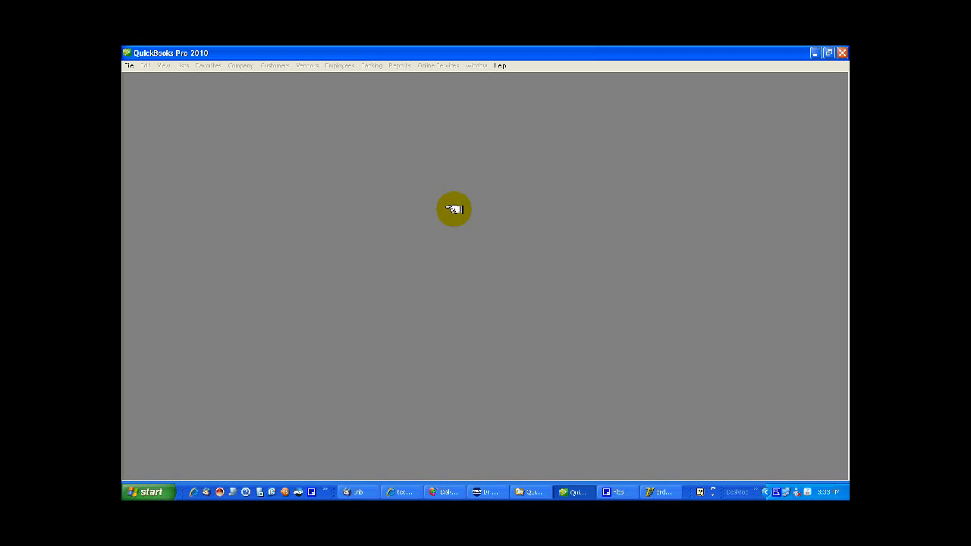
pyautogui.click(482, 224)
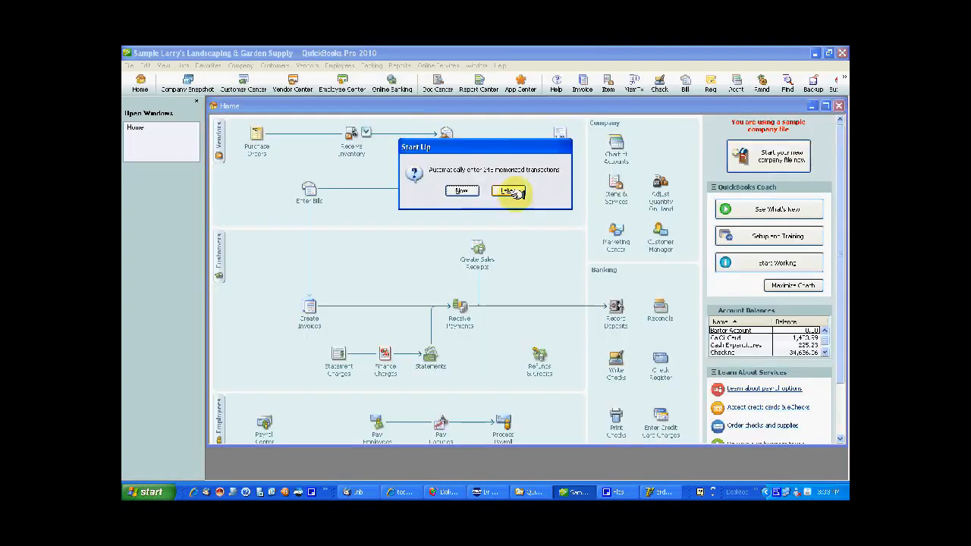
pyautogui.click(511, 190)
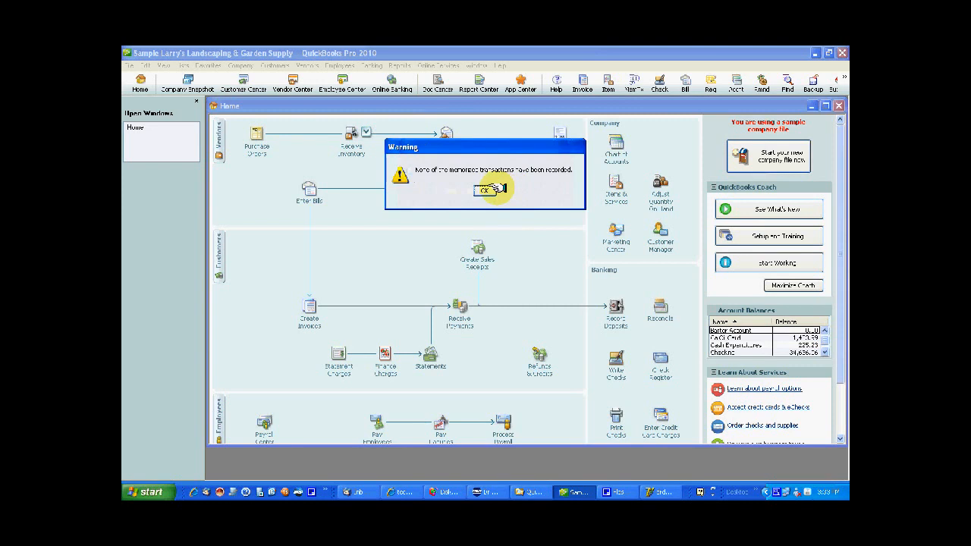
pyautogui.click(485, 189)
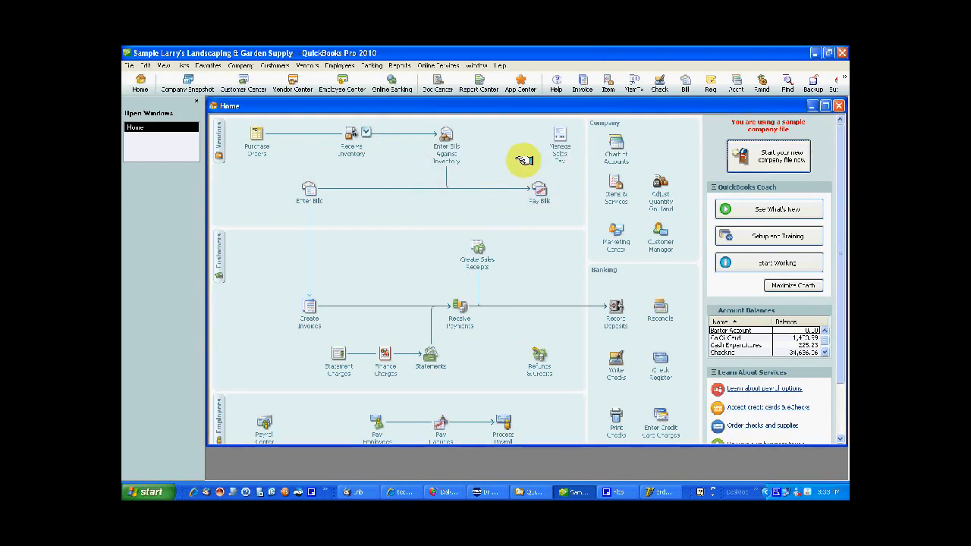
# - Check the company file's path among the previously opened QuickBooks companies and compare it with the Trucking file path in the Dr Dispatch integration setup
pyautogui.click(127, 66)
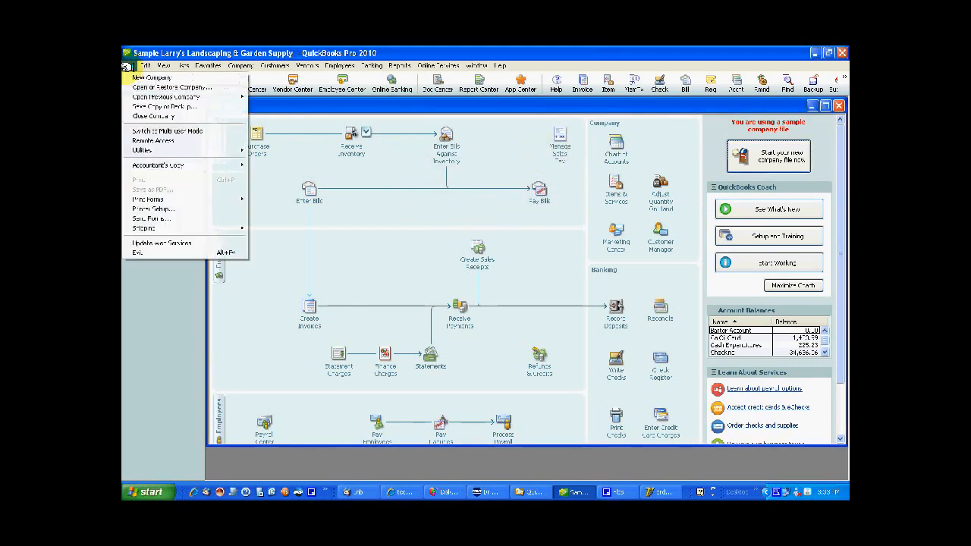
pyautogui.moveTo(139, 97)
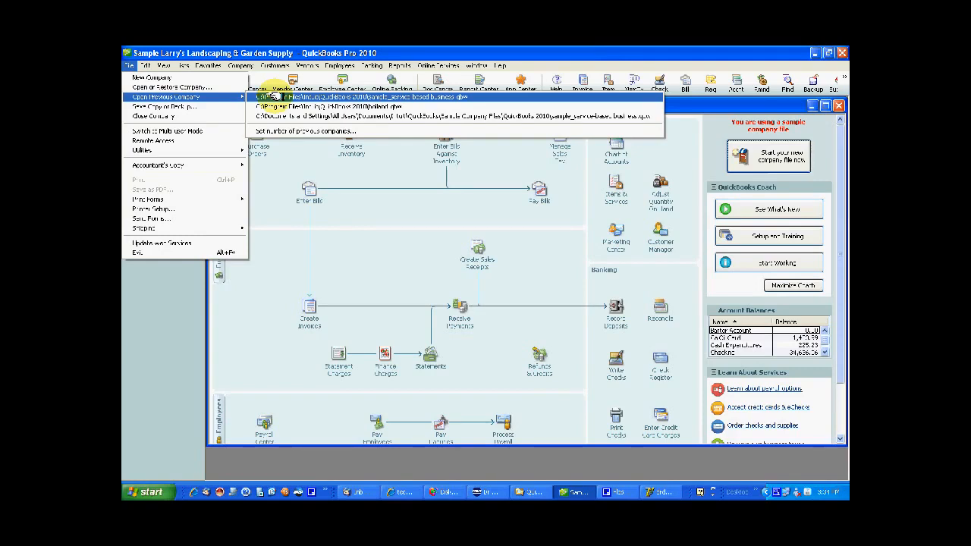
pyautogui.click(657, 491)
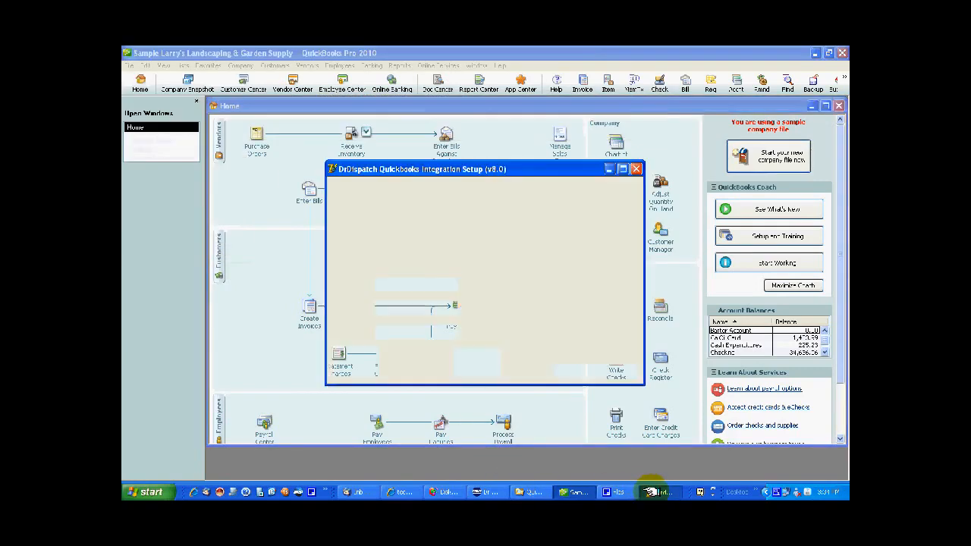
pyautogui.click(356, 182)
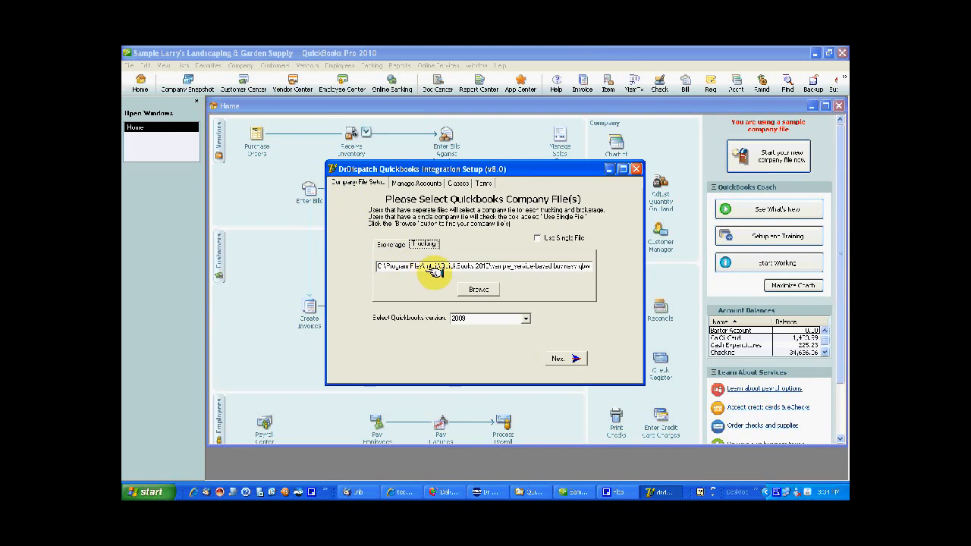
# - Review the Brokerage and Trucking account settings and refresh the Trucking line items by connecting to QuickBooks
pyautogui.click(425, 184)
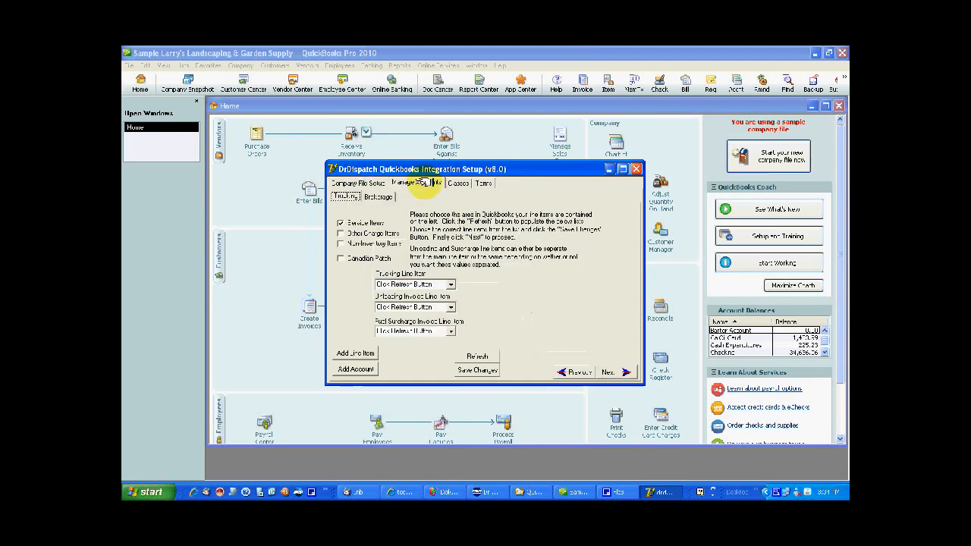
pyautogui.click(372, 197)
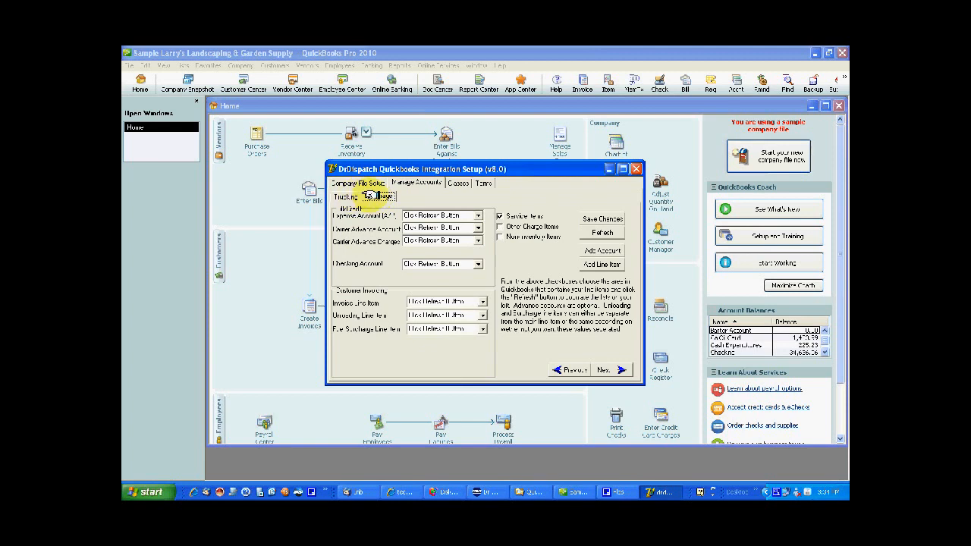
pyautogui.click(345, 196)
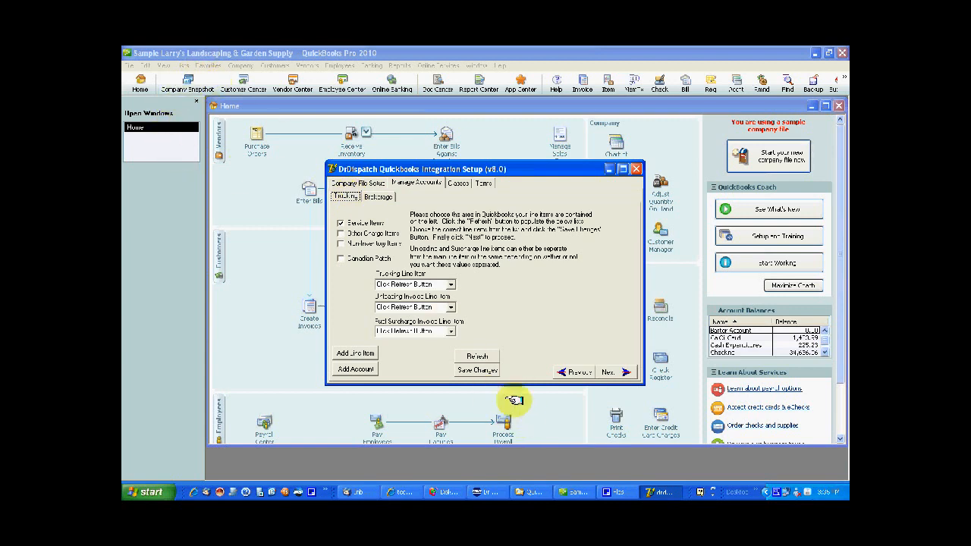
pyautogui.click(491, 356)
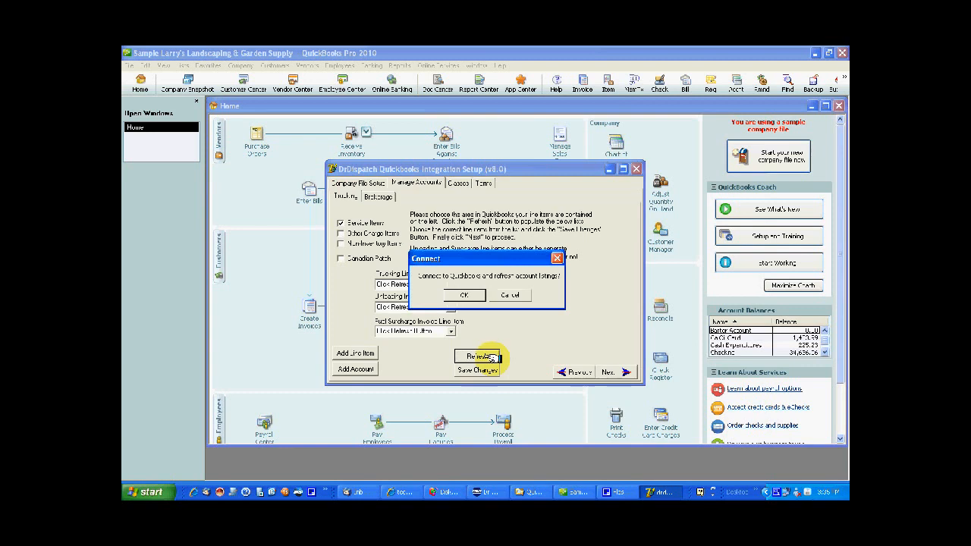
pyautogui.click(466, 296)
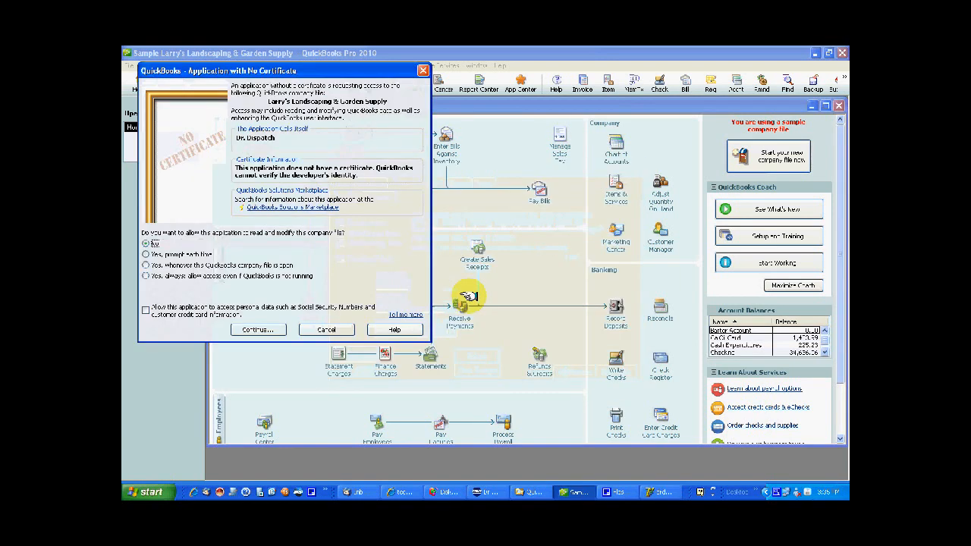
# - Grant Dr. Dispatch access to the company file always, even if QuickBooks is not running, and confirm the access rights
pyautogui.moveTo(294, 74); pyautogui.dragTo(458, 85)
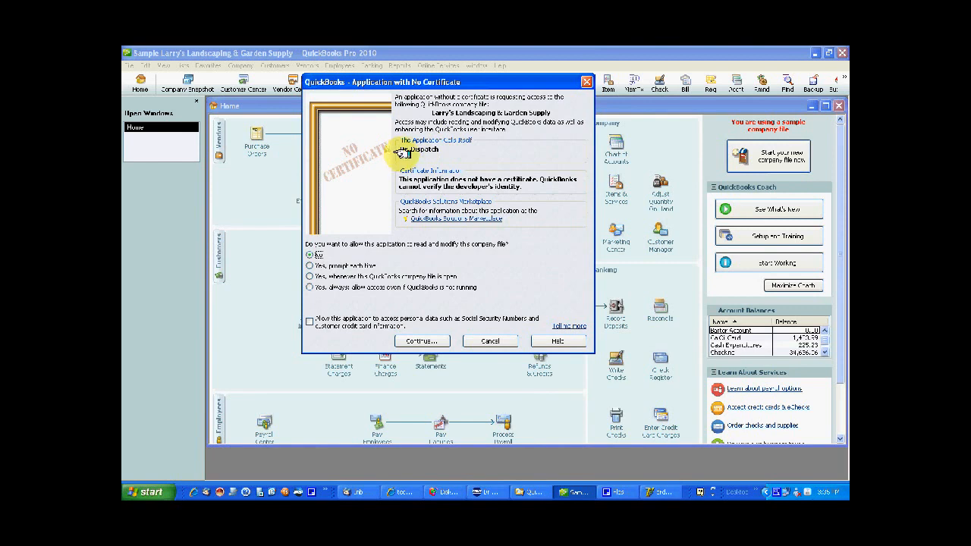
pyautogui.click(320, 287)
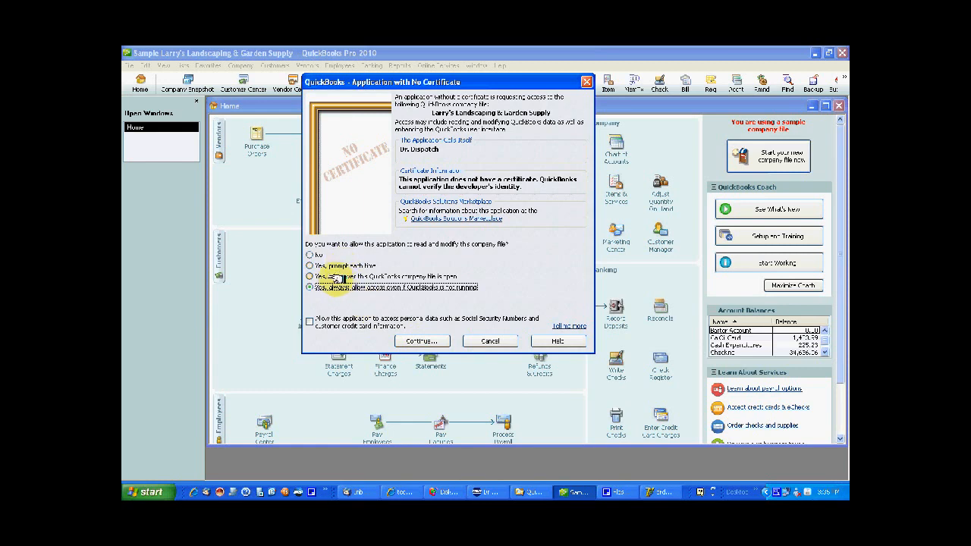
pyautogui.click(417, 339)
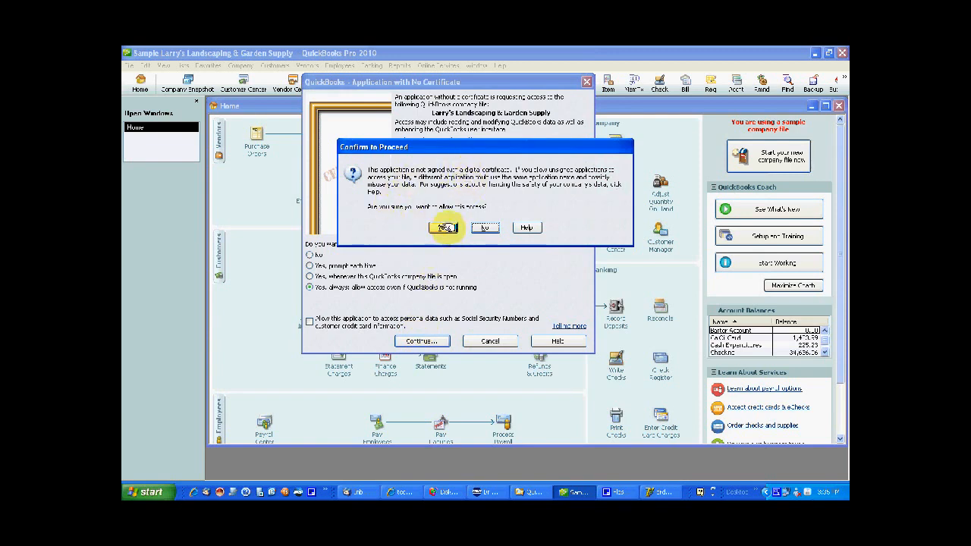
pyautogui.click(444, 227)
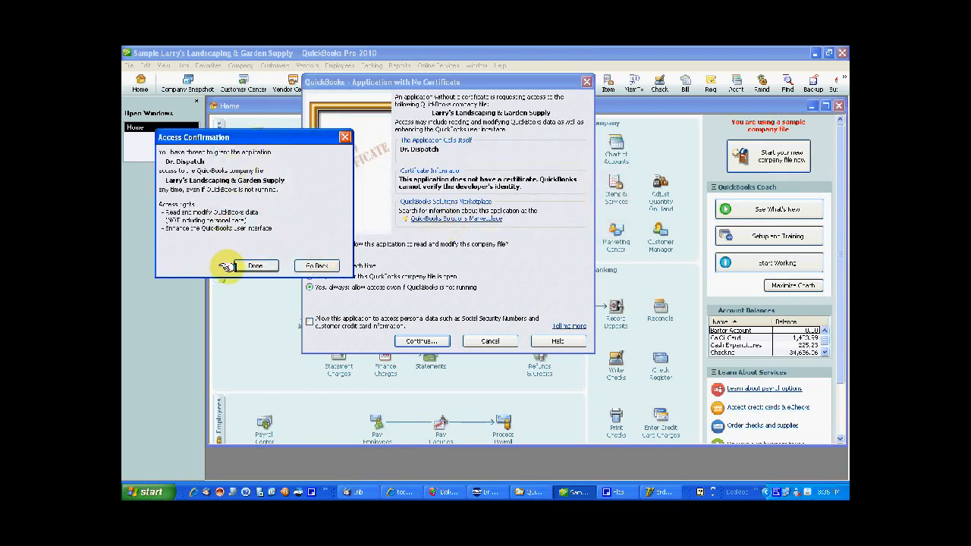
pyautogui.click(244, 265)
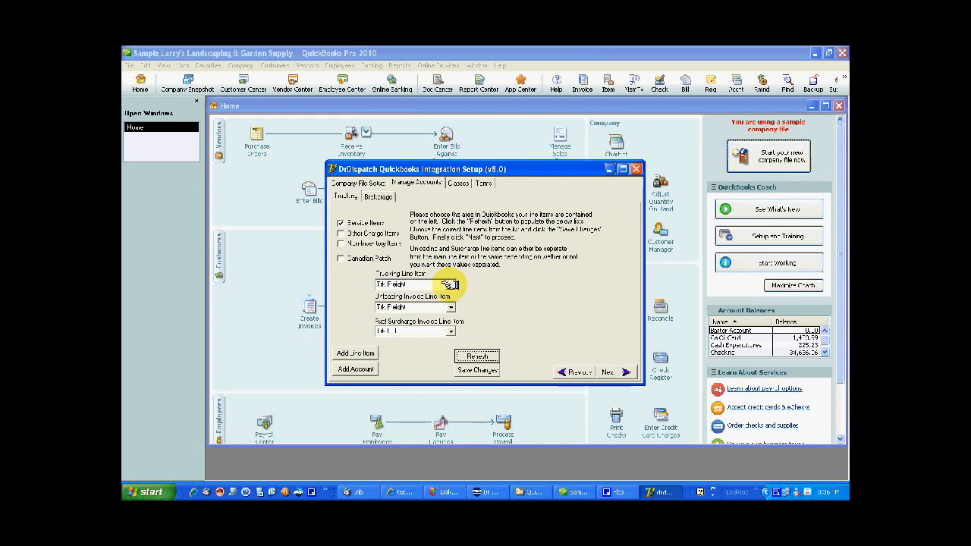
# - View the Trucking Line Item choices, switch to QuickBooks and examine the service items in the maximized Item List
pyautogui.click(449, 284)
pyautogui.click(447, 284)
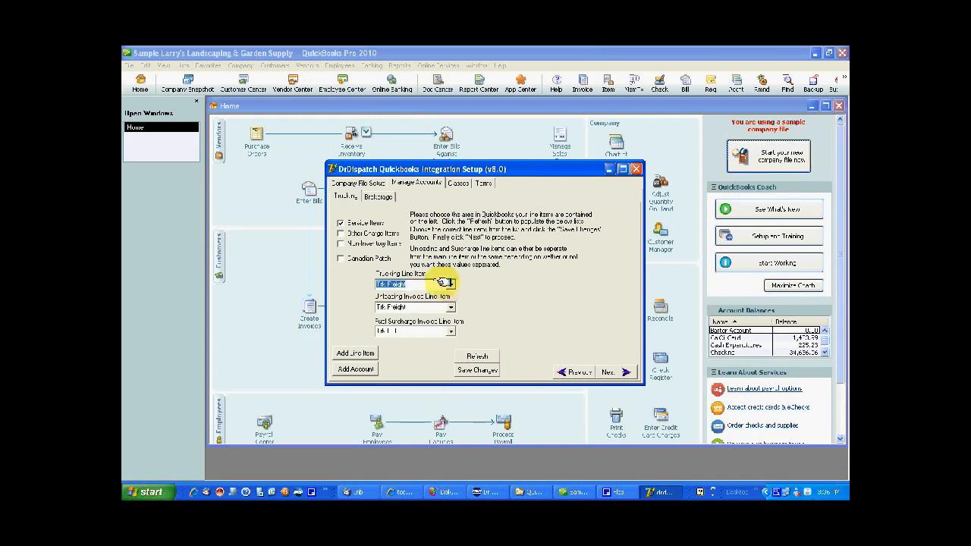
pyautogui.click(266, 246)
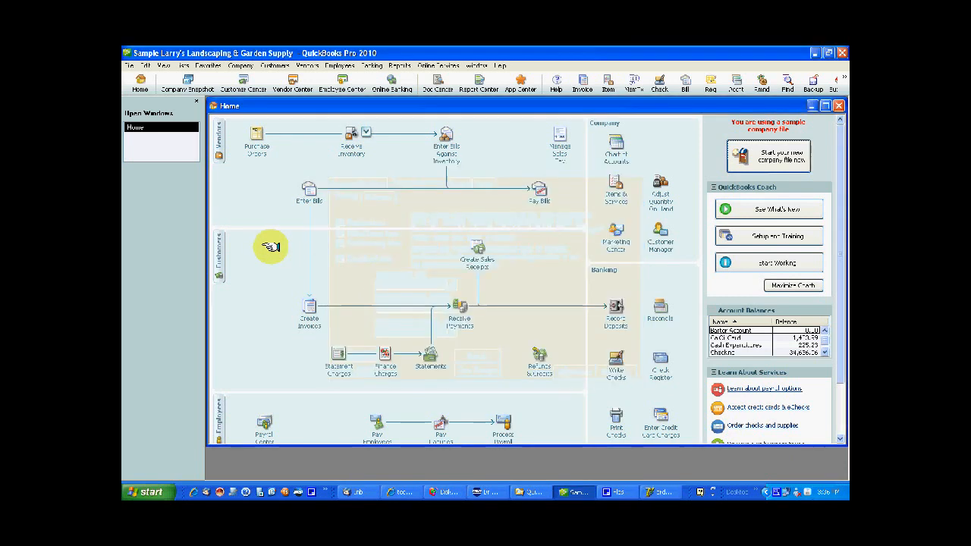
pyautogui.click(182, 66)
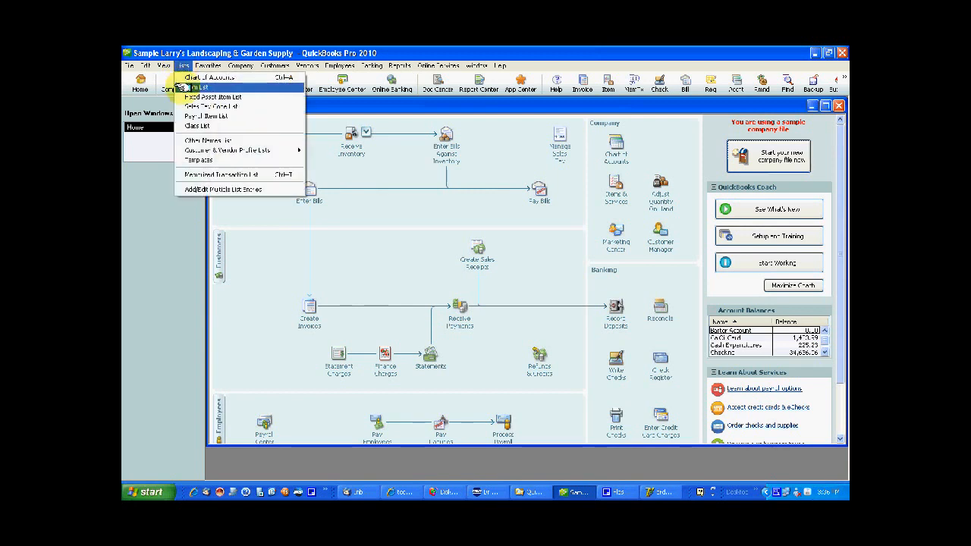
pyautogui.click(182, 87)
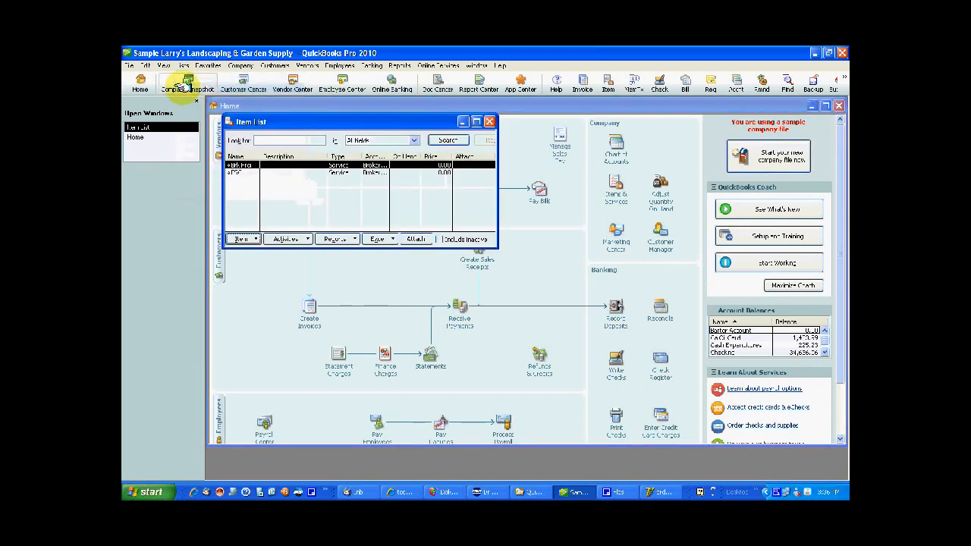
pyautogui.click(475, 122)
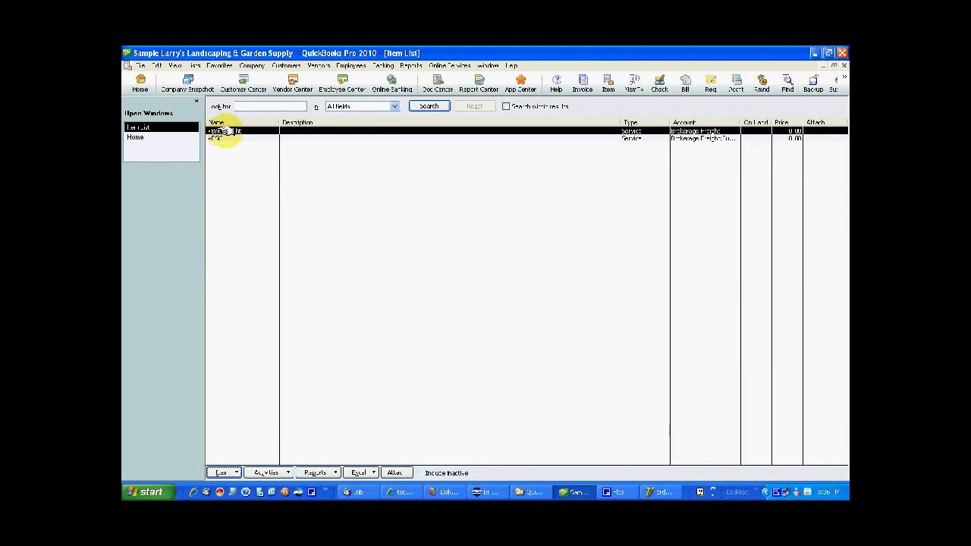
pyautogui.click(221, 138)
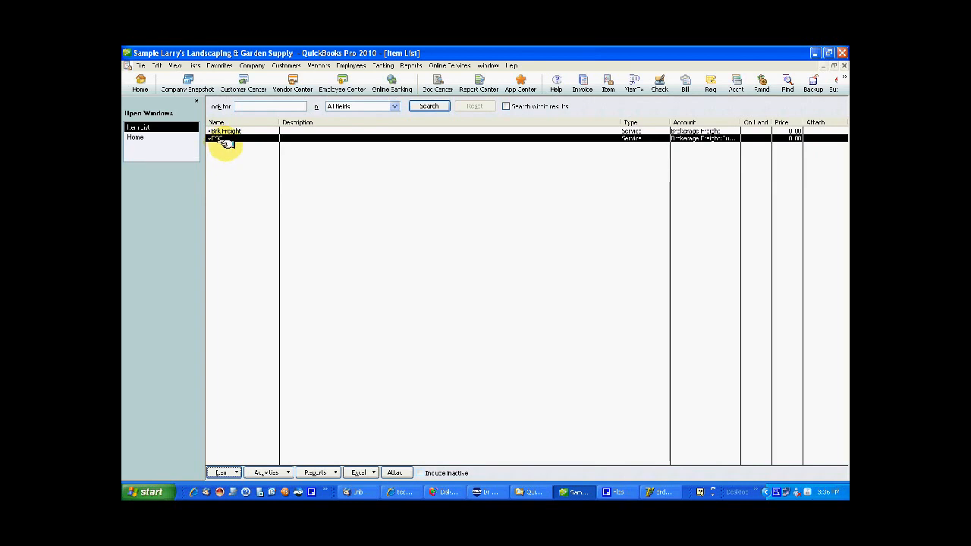
# - Examine the Chart of Accounts and open a blank invoice from the home page
pyautogui.click(194, 66)
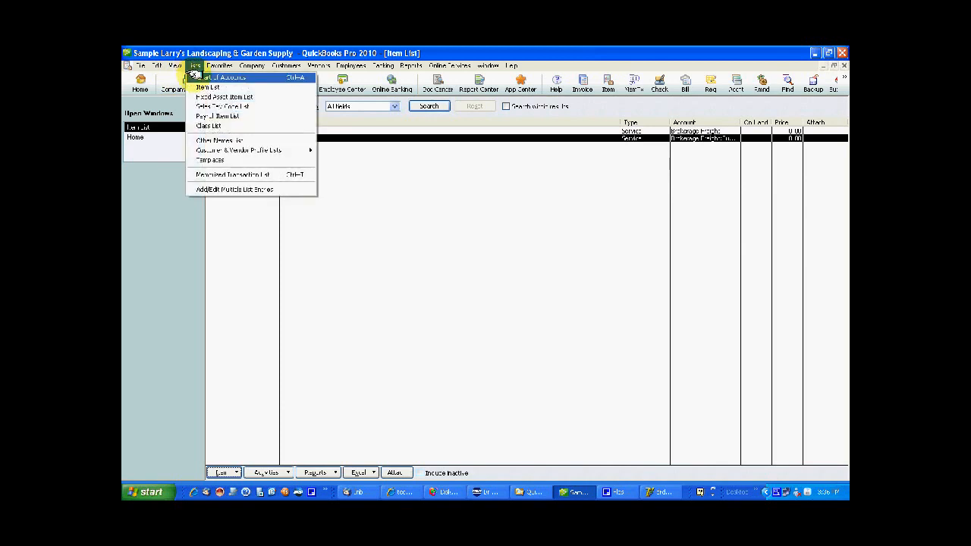
pyautogui.click(196, 77)
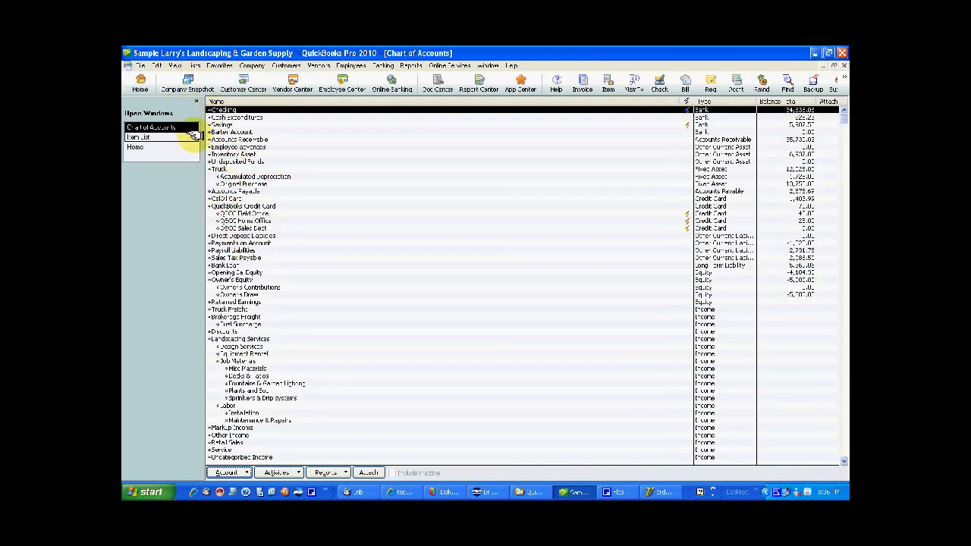
pyautogui.click(173, 146)
pyautogui.click(304, 287)
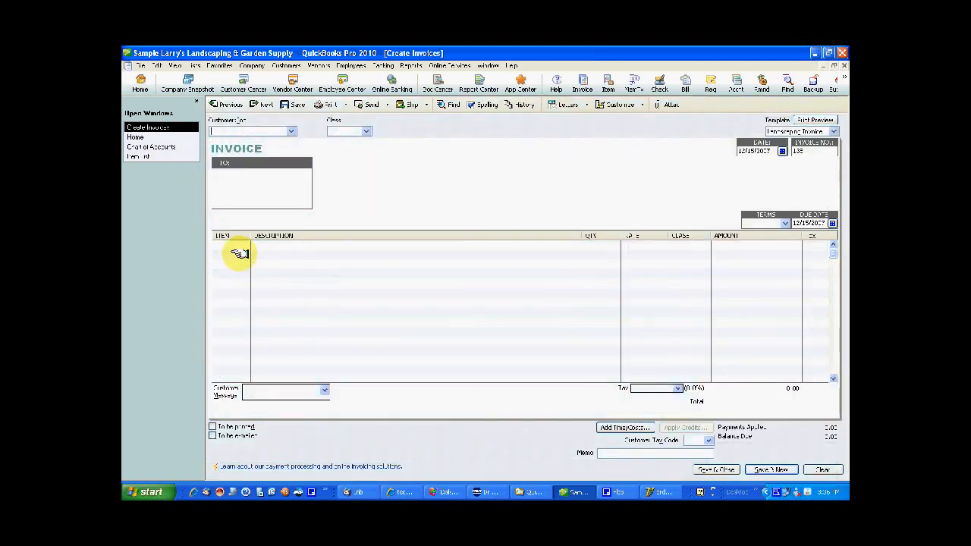
# - Select the Brk Freight item on the blank invoice's first line and close the invoice without recording it
pyautogui.click(241, 246)
pyautogui.click(247, 245)
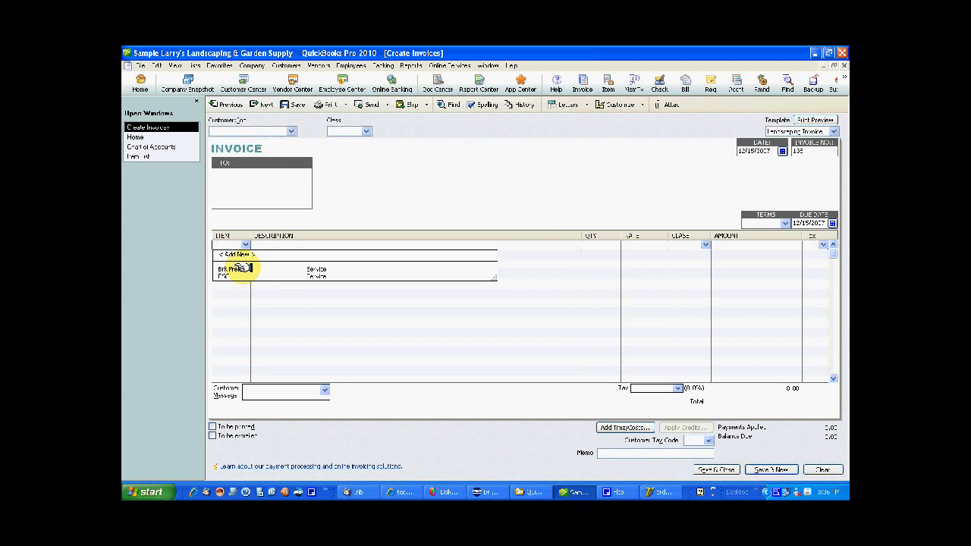
pyautogui.click(241, 268)
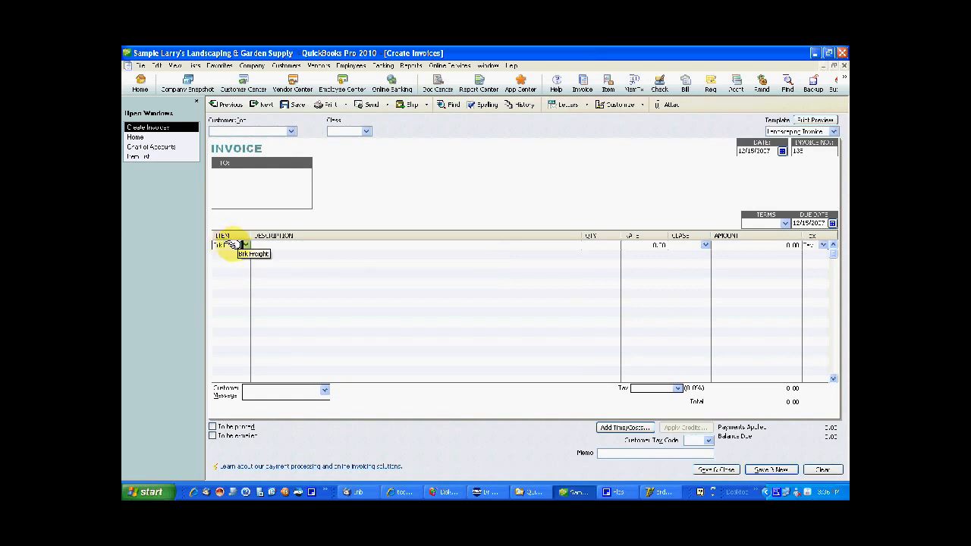
pyautogui.click(841, 66)
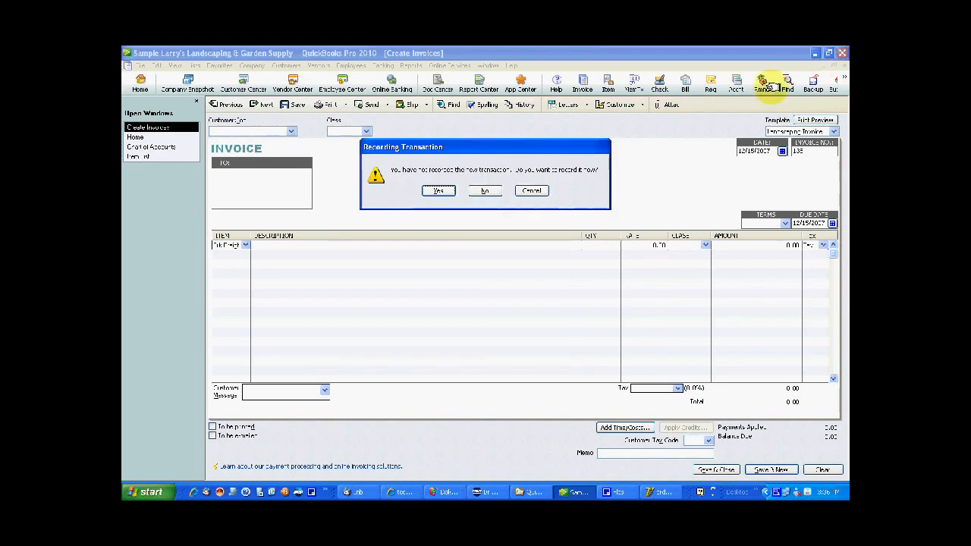
pyautogui.click(486, 189)
# - Review the Truck Freight and Brokerage Freight accounts in the Chart of Accounts and start a new Income account named Trk Fuel Surcharge
pyautogui.click(152, 146)
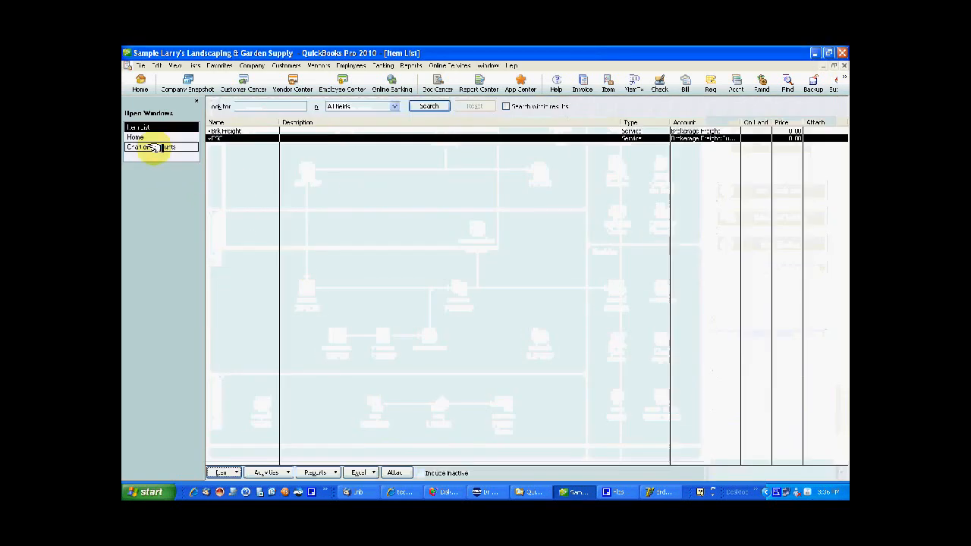
pyautogui.click(149, 147)
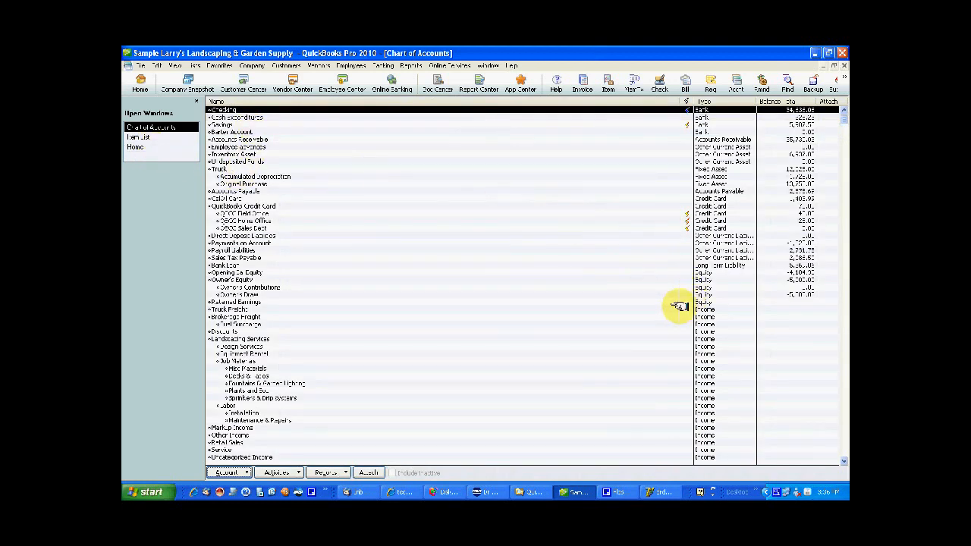
pyautogui.click(244, 309)
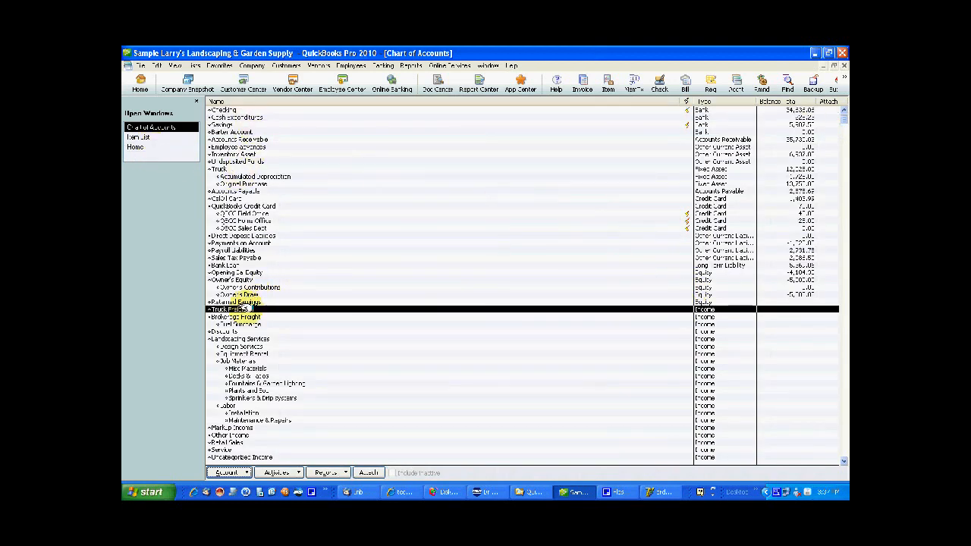
pyautogui.click(248, 317)
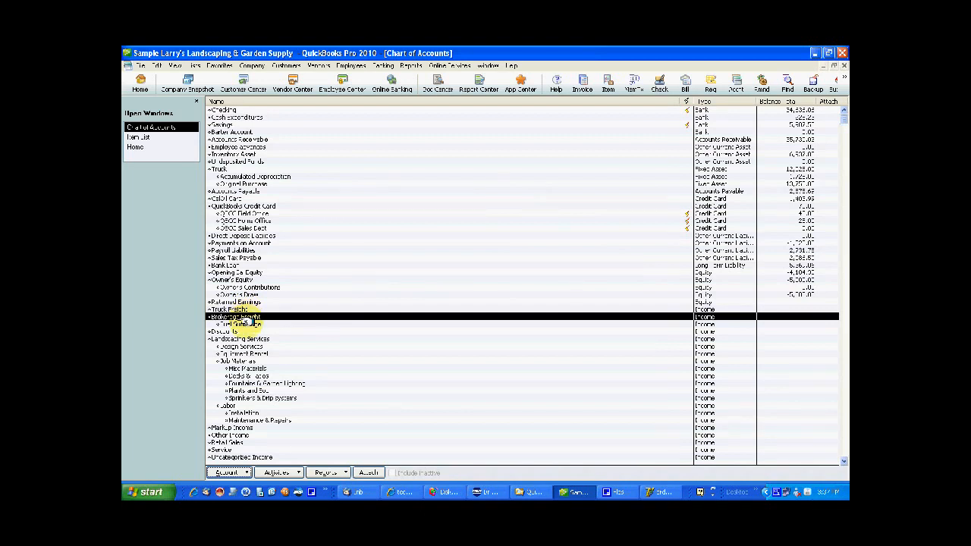
pyautogui.click(239, 309)
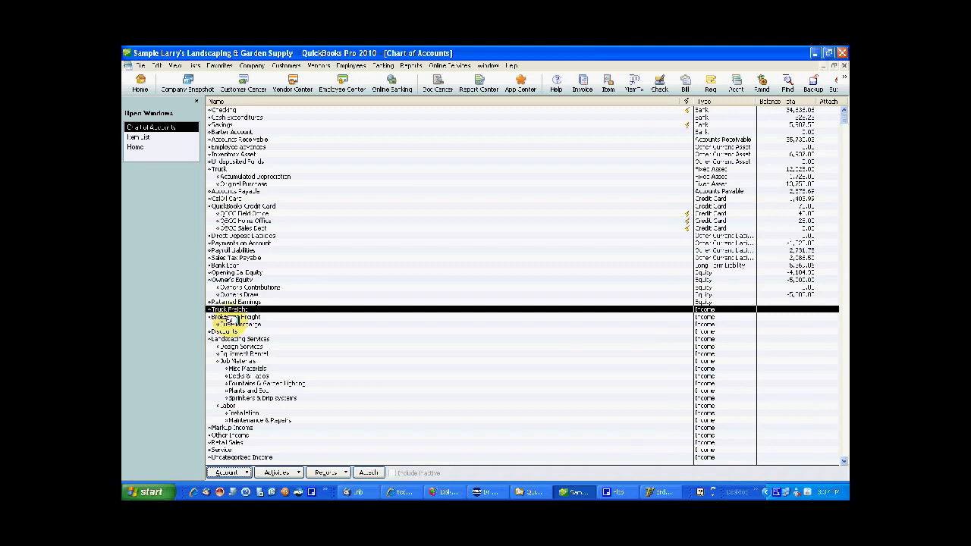
pyautogui.rightClick(227, 309)
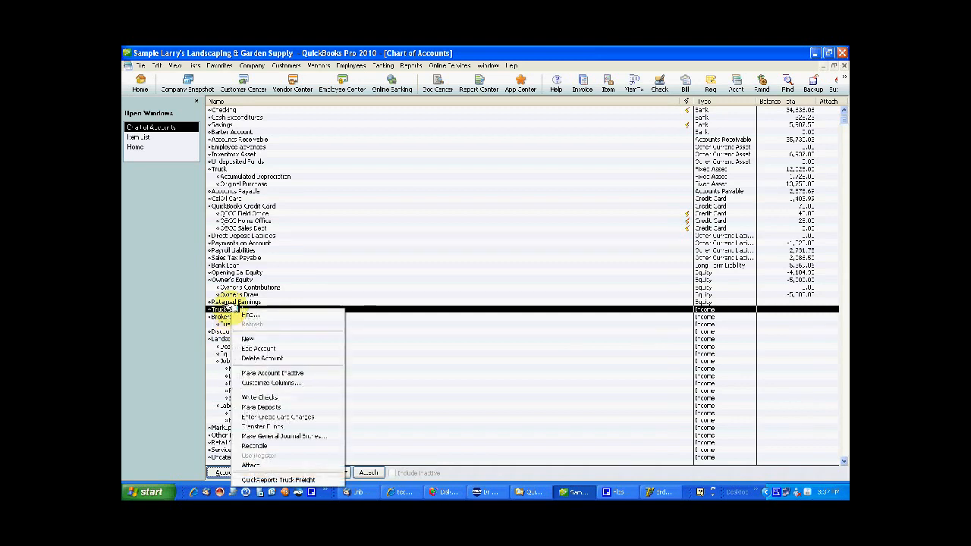
pyautogui.rightClick(238, 272)
pyautogui.click(245, 300)
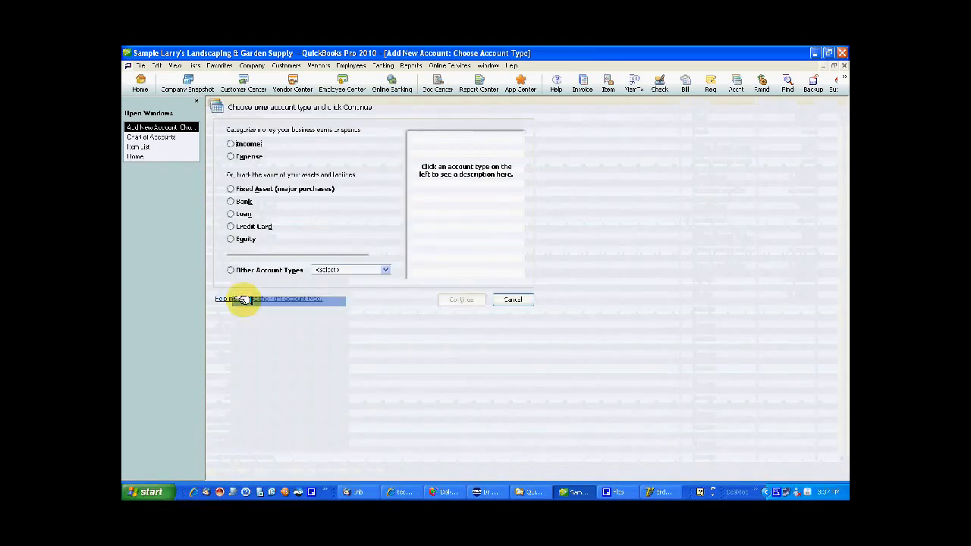
pyautogui.click(242, 144)
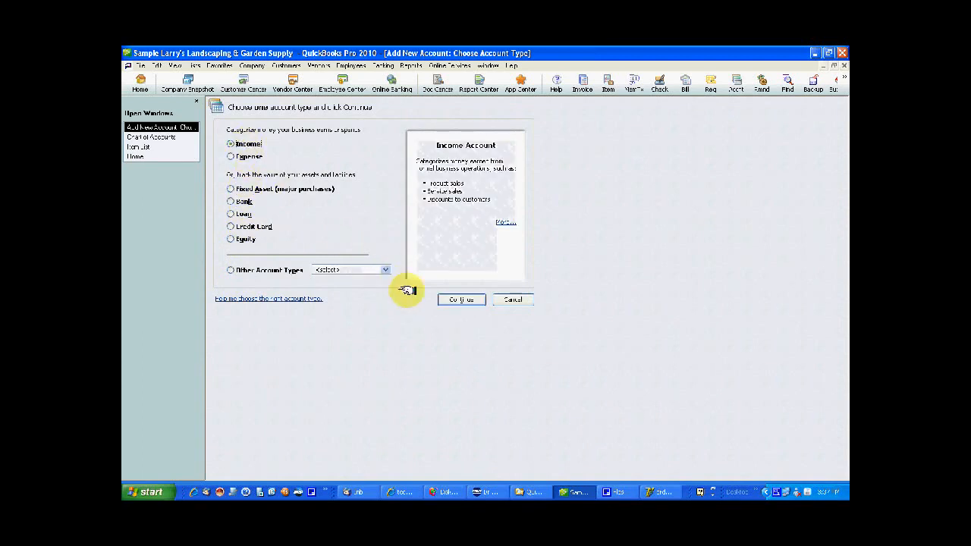
pyautogui.click(452, 300)
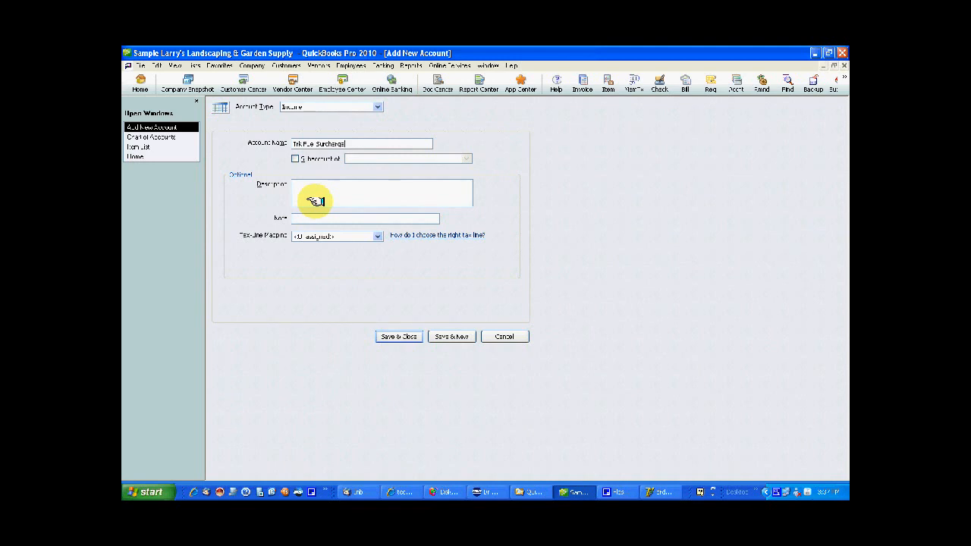
# - Save the new account as a subaccount of Truck Freight and review the trucking and brokerage freight accounts with their fuel surcharge subaccounts
pyautogui.click(295, 159)
pyautogui.click(466, 158)
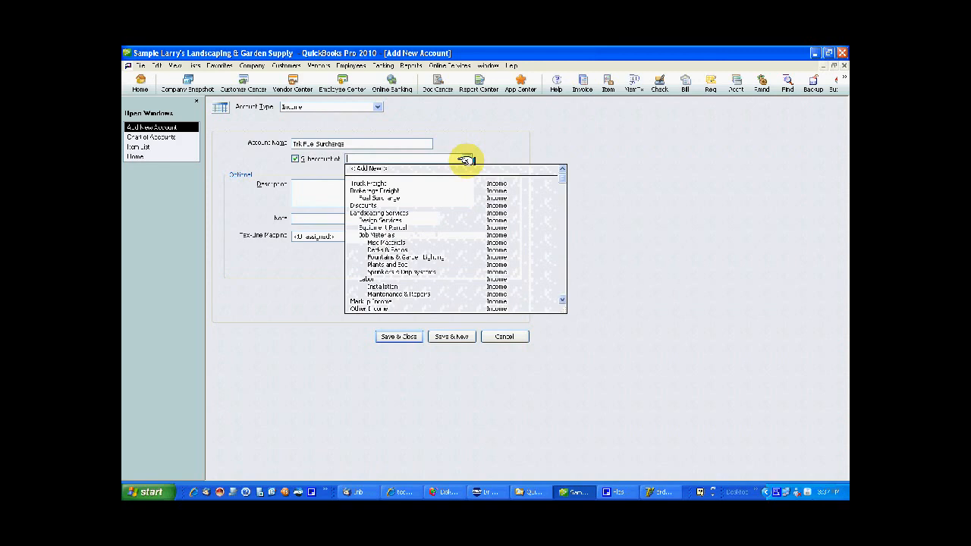
pyautogui.click(402, 185)
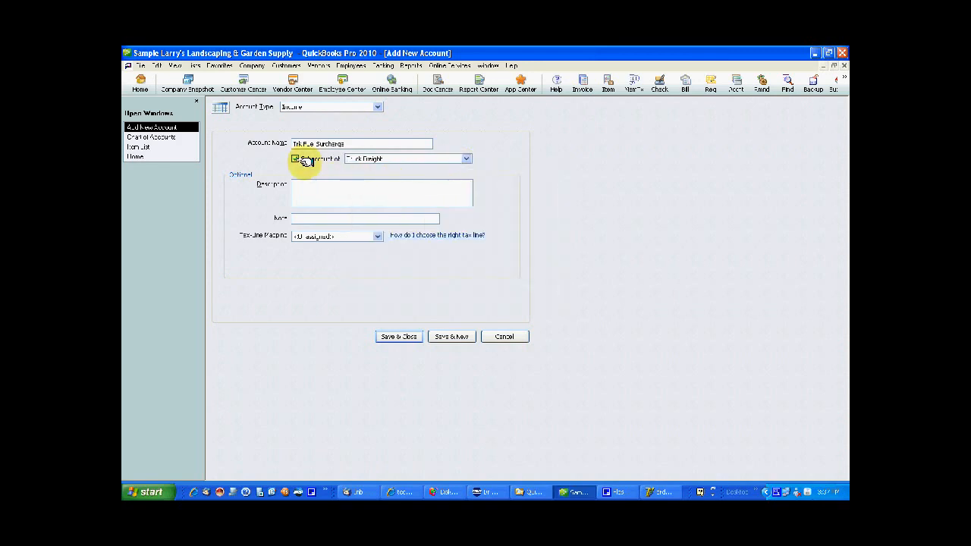
pyautogui.click(396, 336)
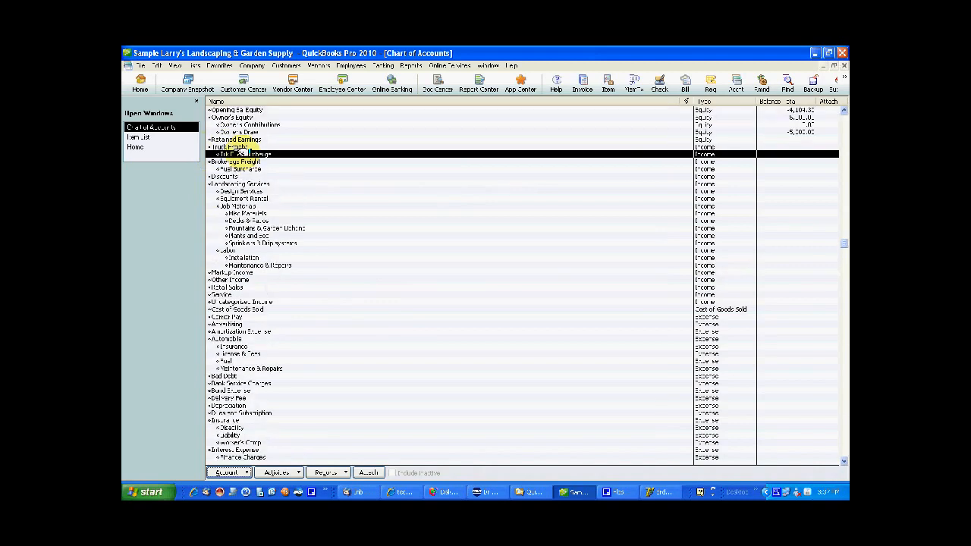
pyautogui.click(235, 147)
pyautogui.click(244, 155)
pyautogui.click(244, 161)
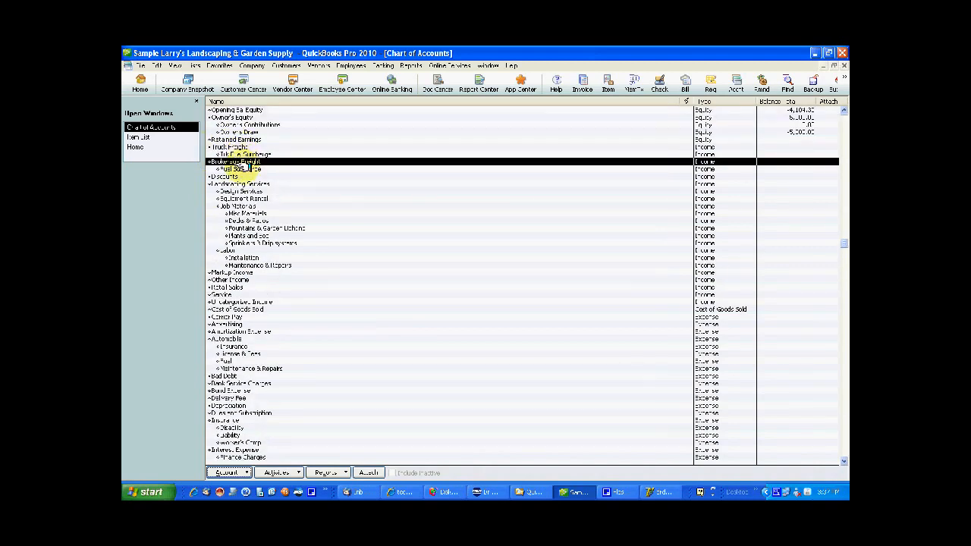
pyautogui.click(250, 168)
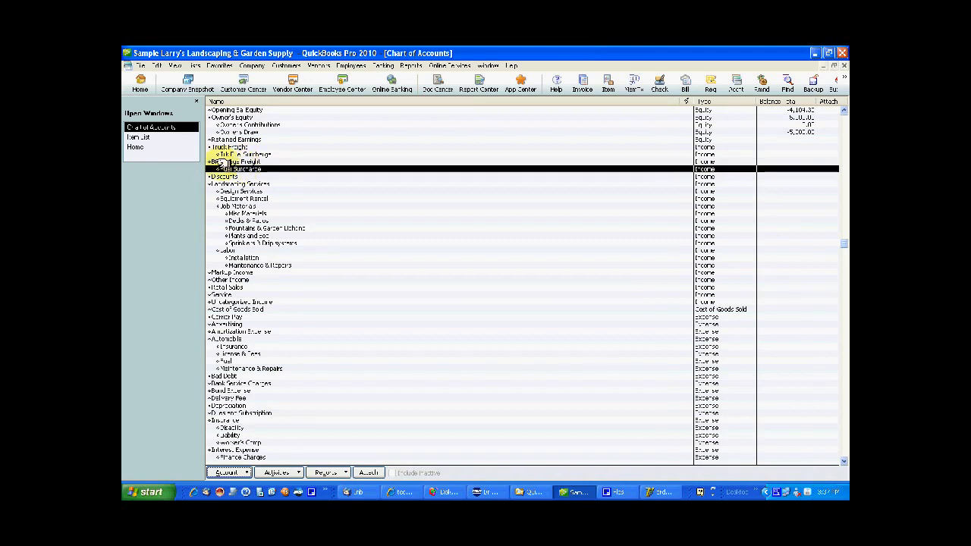
# - Add a Service item named Trk Freight to the Item List and assign it to the Truck Freight account
pyautogui.click(157, 138)
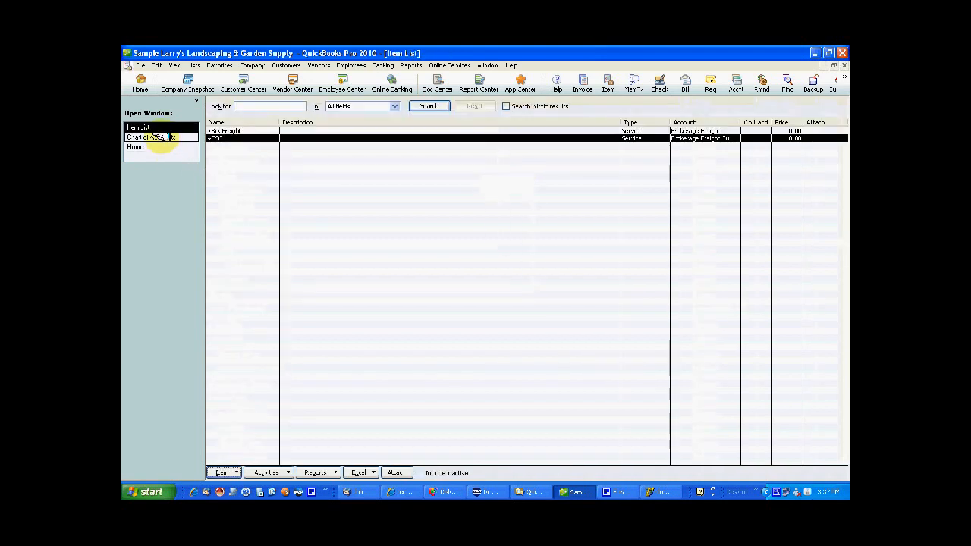
pyautogui.rightClick(217, 143)
pyautogui.click(231, 173)
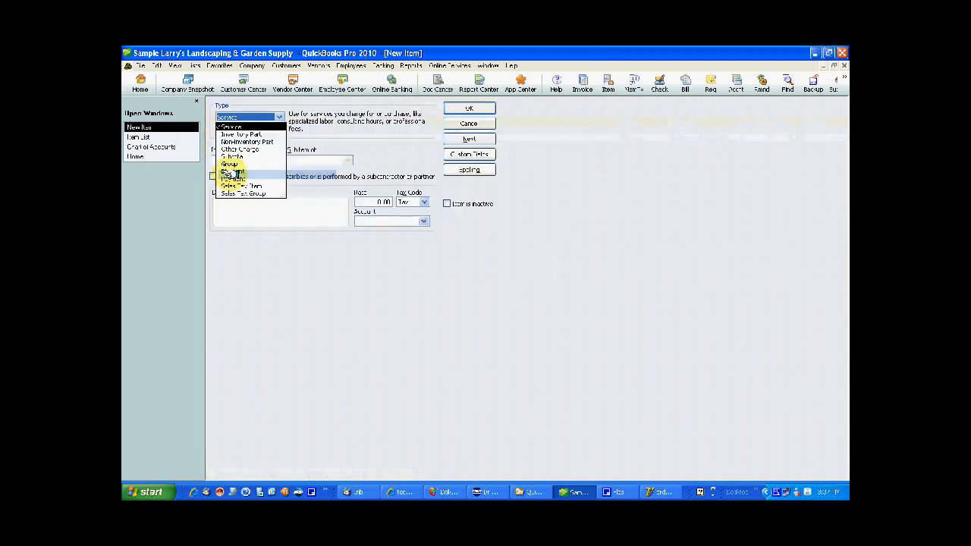
pyautogui.click(341, 132)
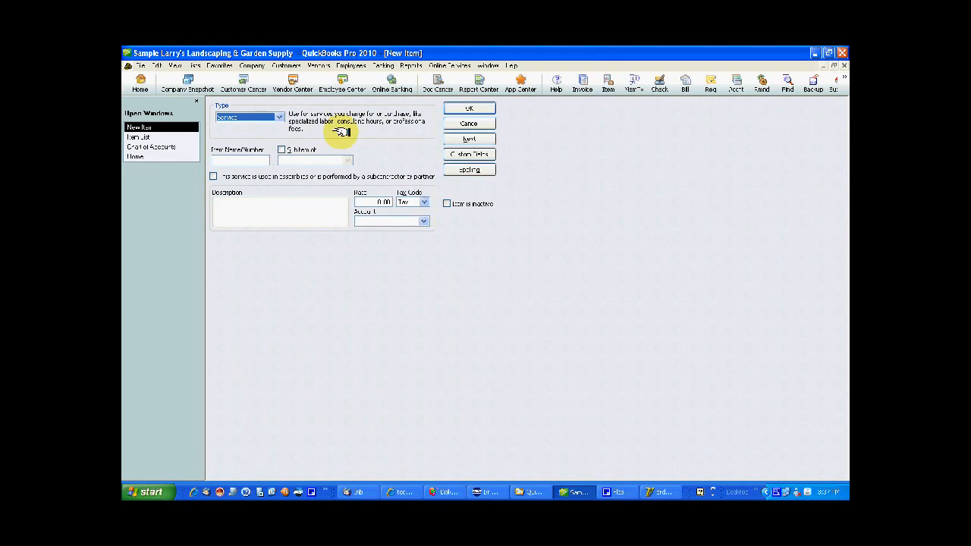
pyautogui.click(240, 157)
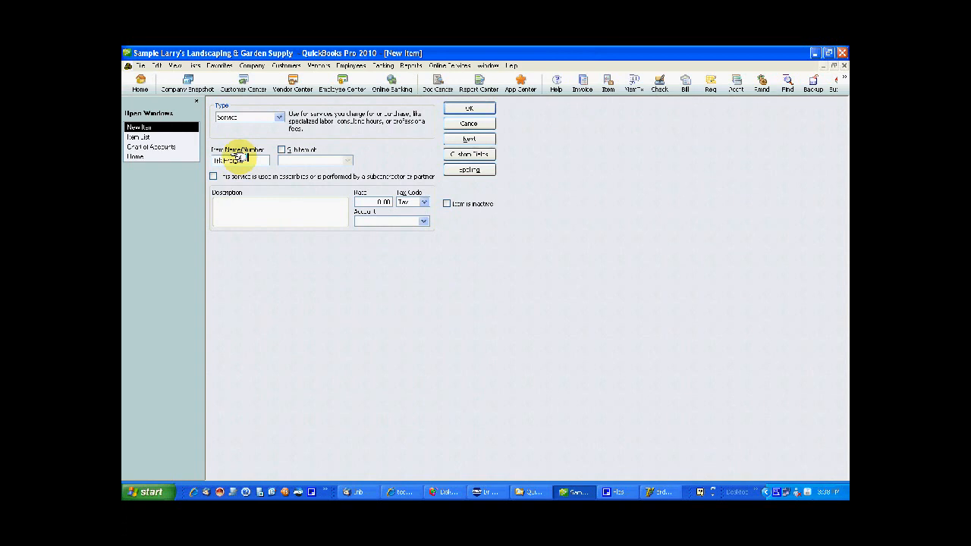
pyautogui.click(423, 221)
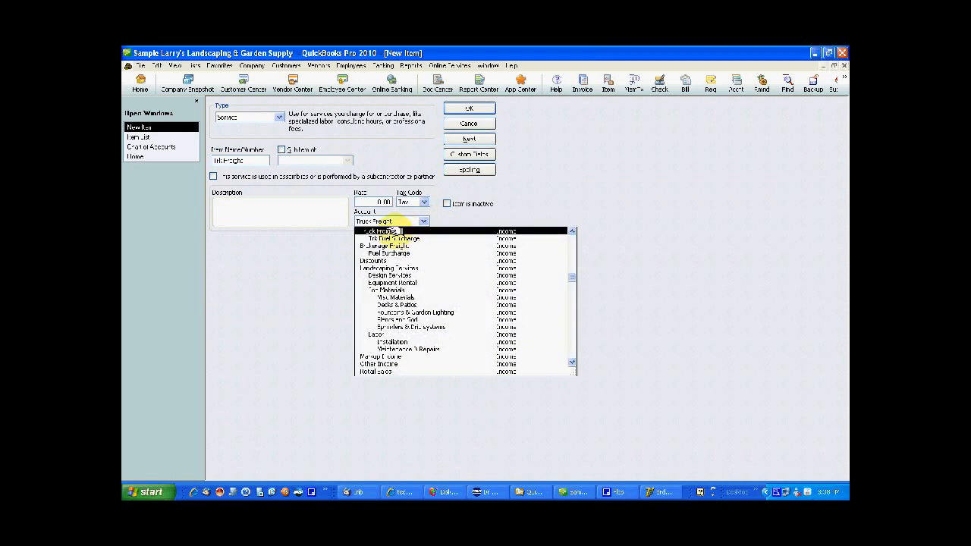
pyautogui.click(390, 231)
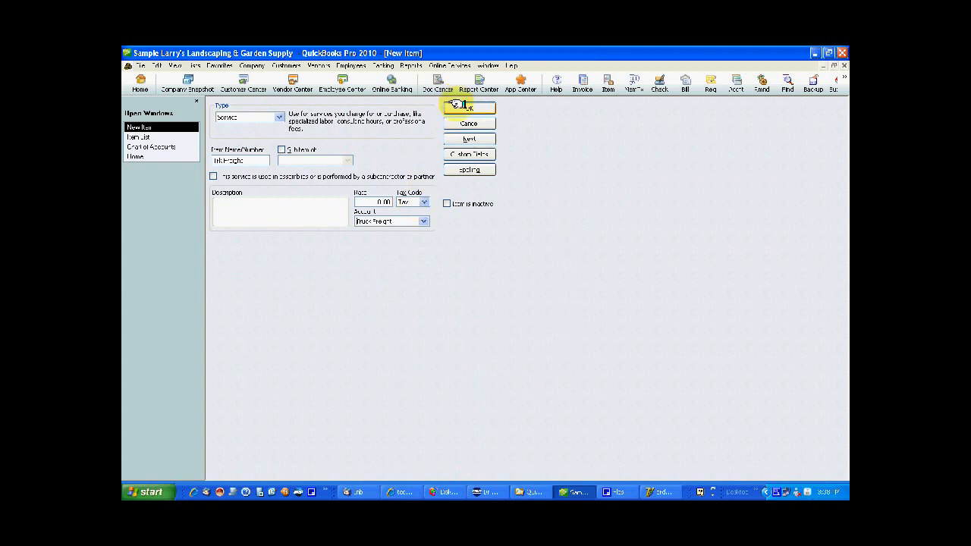
pyautogui.click(462, 107)
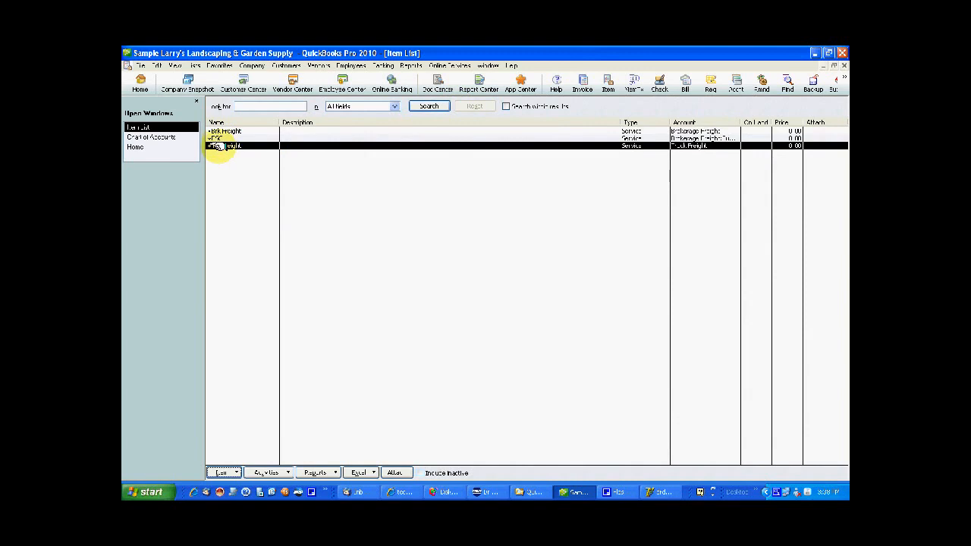
# - Add a Service item named Trk FSC and assign it to the Trk Fuel Surcharge subaccount of Truck Freight
pyautogui.rightClick(219, 144)
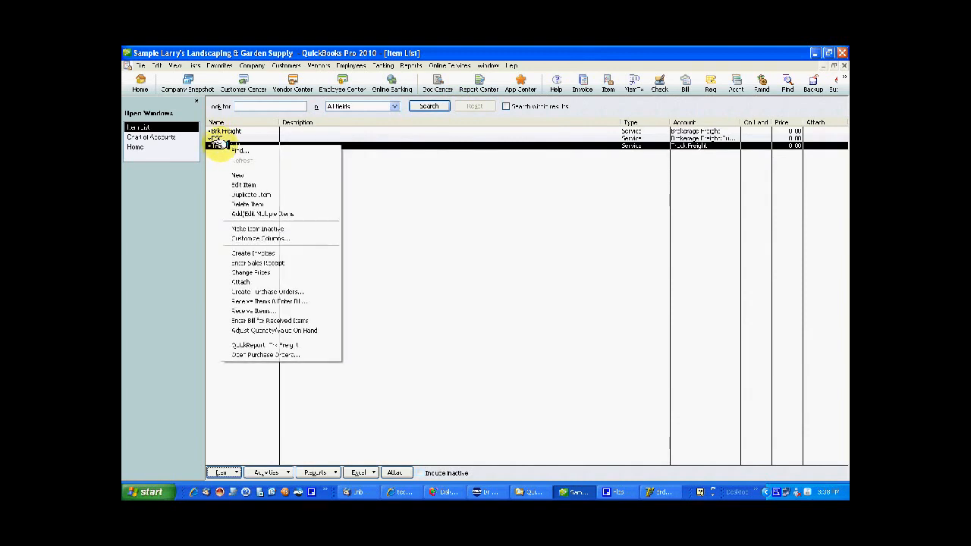
pyautogui.click(240, 176)
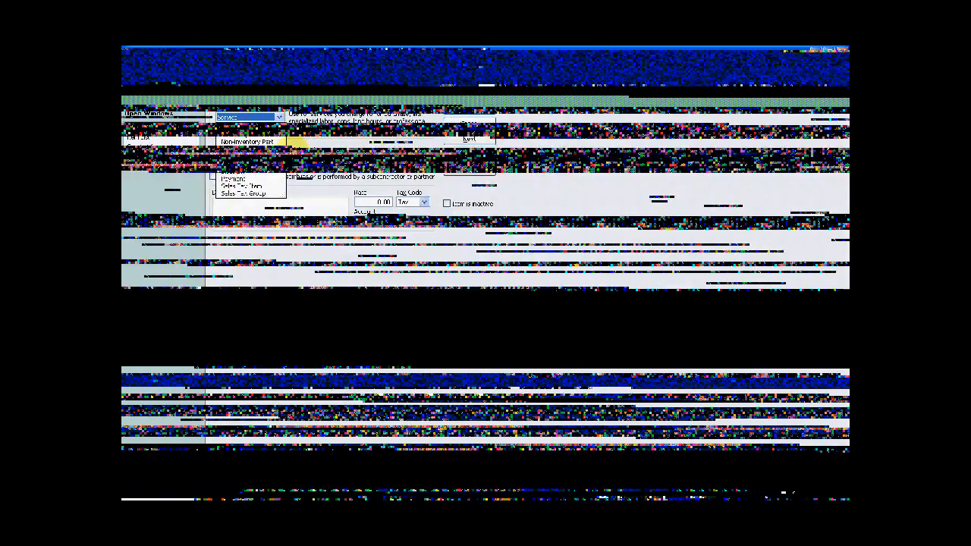
pyautogui.click(291, 152)
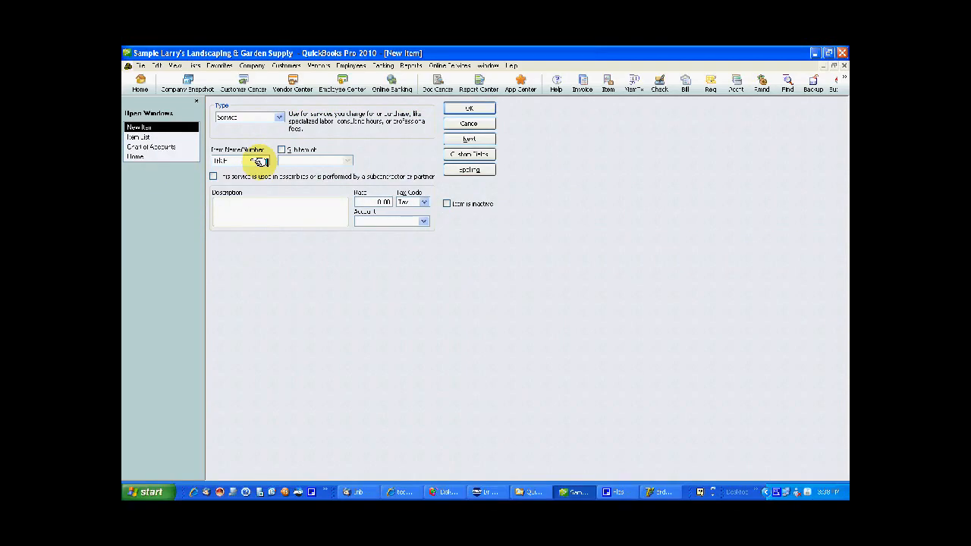
pyautogui.click(423, 220)
pyautogui.click(410, 240)
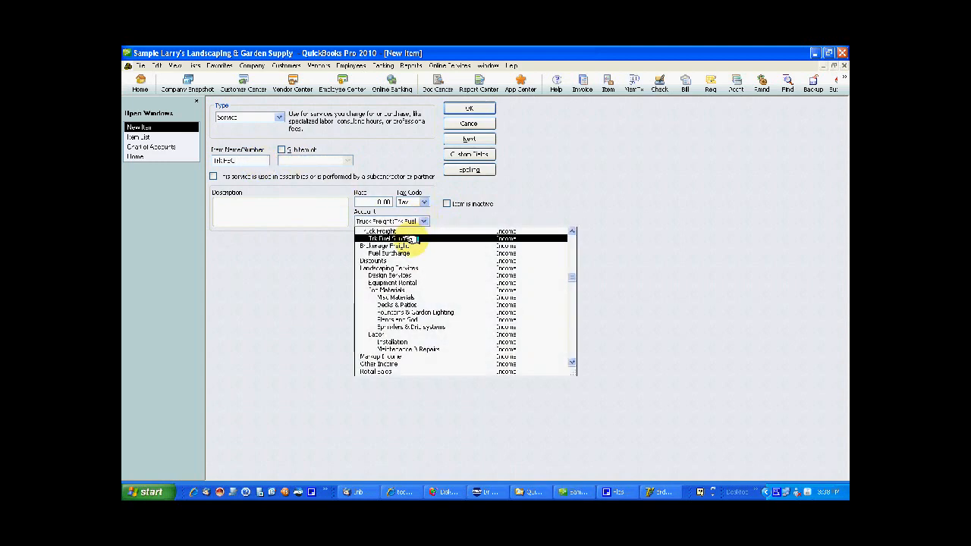
pyautogui.click(461, 107)
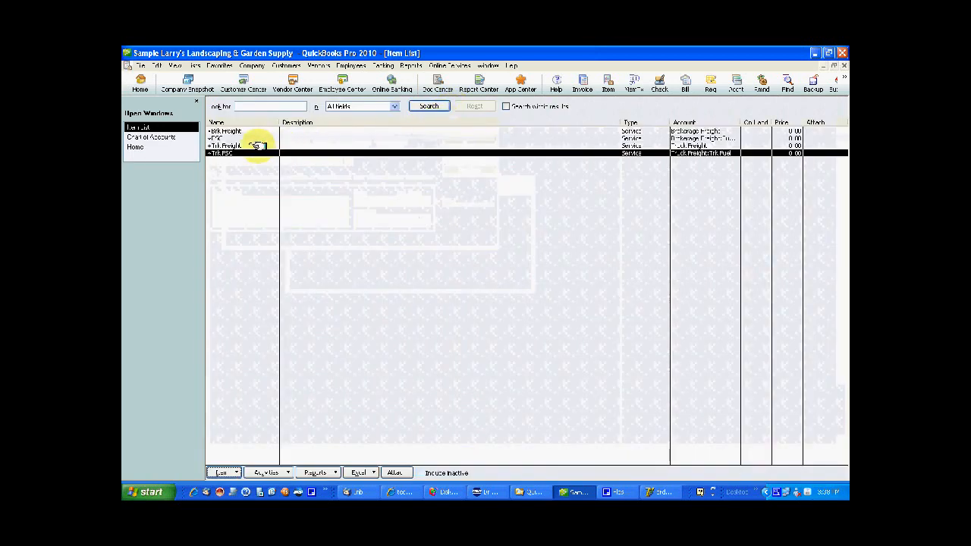
# - Review the Brk Freight, Trk Freight and Trk FSC items and close the Item List
pyautogui.click(232, 130)
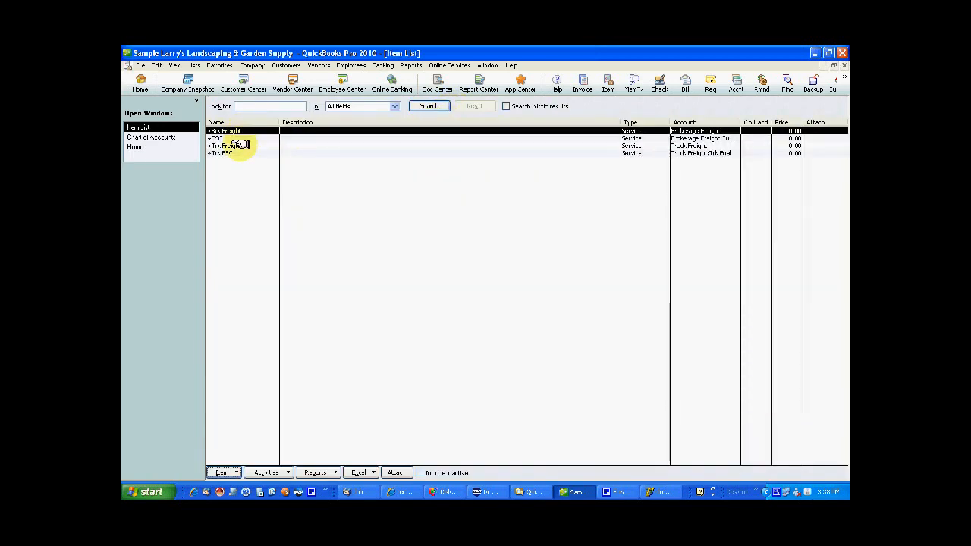
pyautogui.click(240, 144)
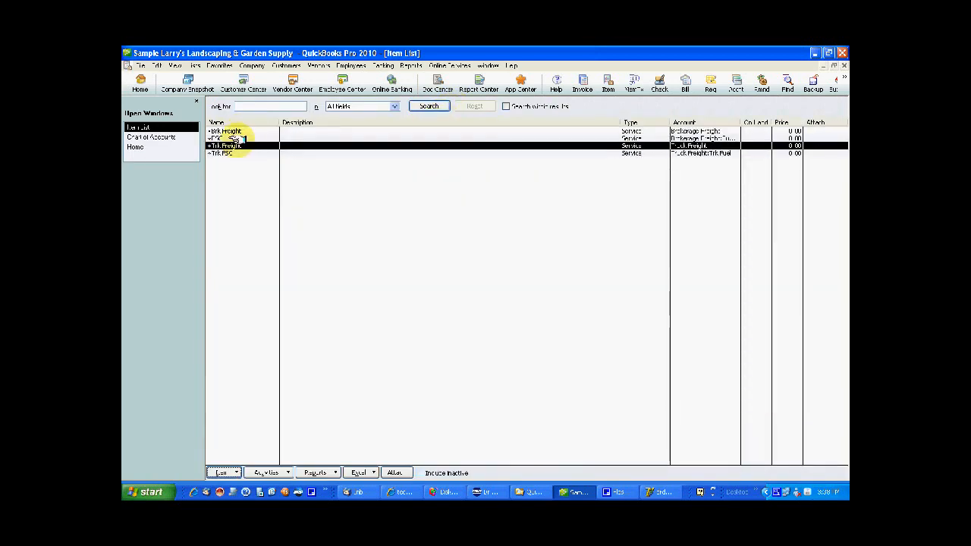
pyautogui.click(237, 153)
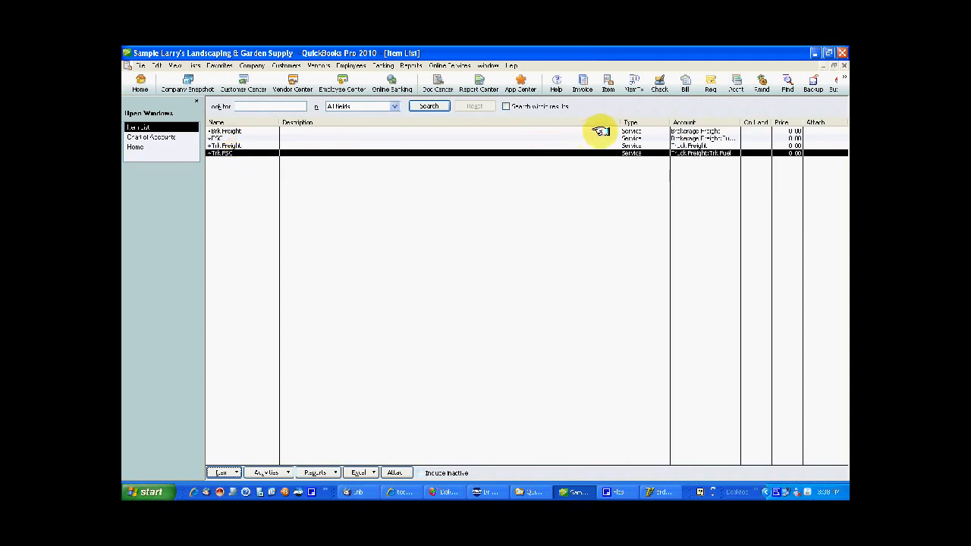
pyautogui.click(841, 66)
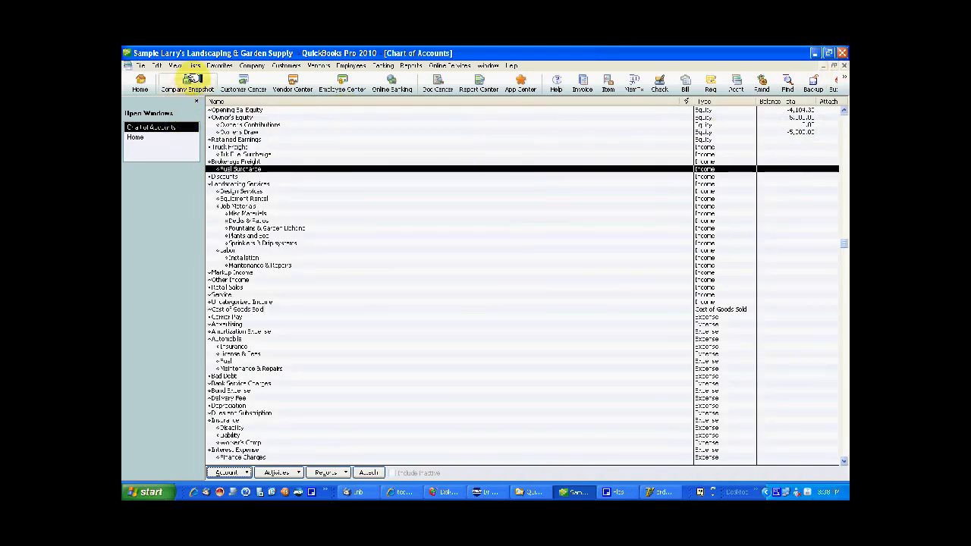
# - Open the Terms List from the customer and vendor profile lists, review the payment terms, and close it
pyautogui.click(195, 65)
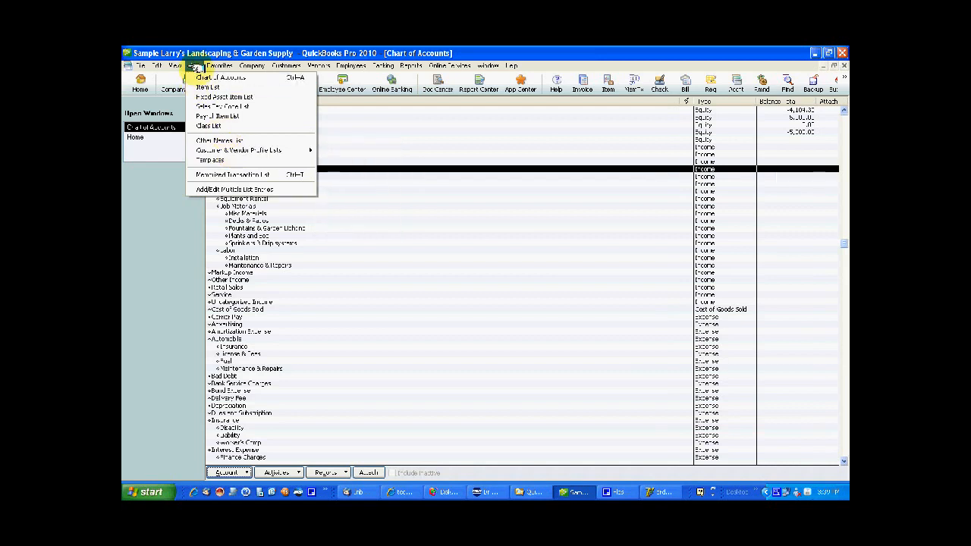
pyautogui.moveTo(217, 151)
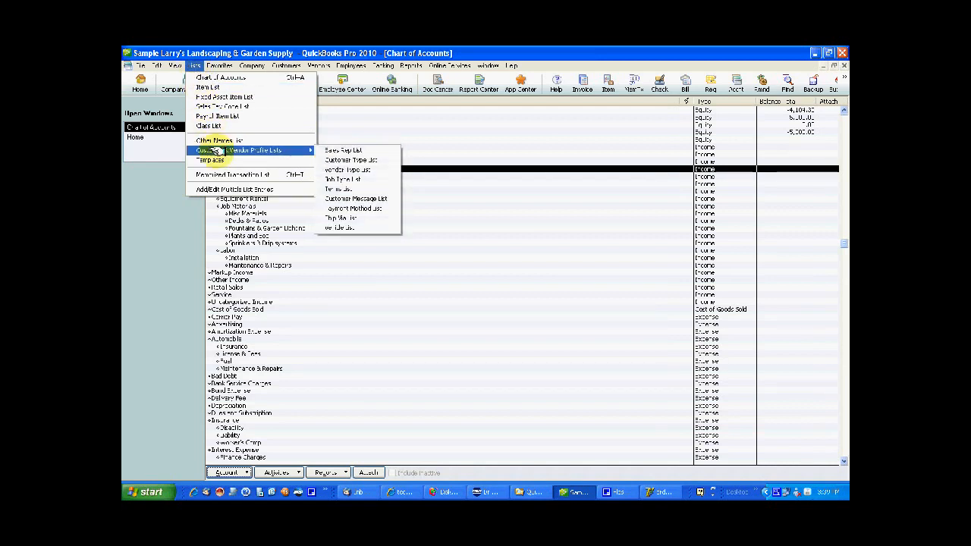
pyautogui.click(339, 188)
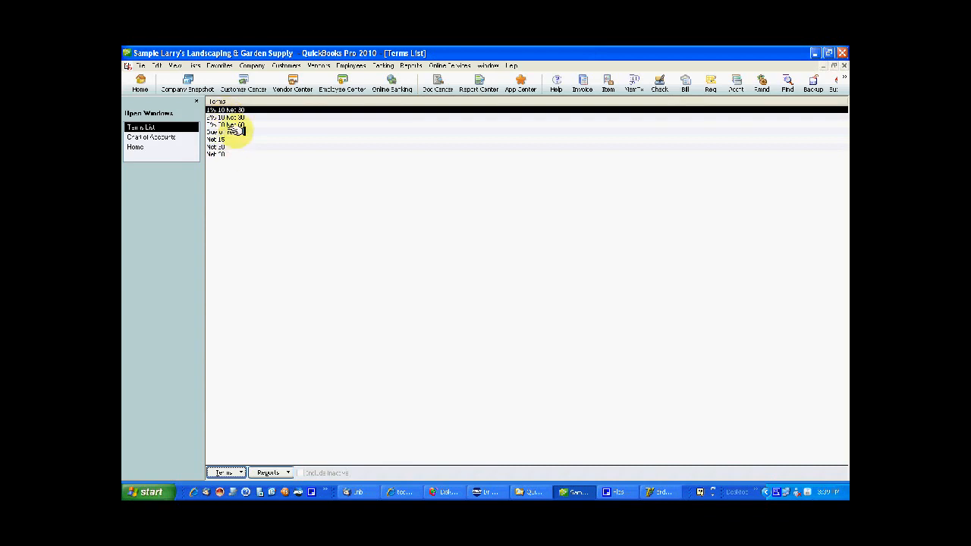
pyautogui.click(843, 66)
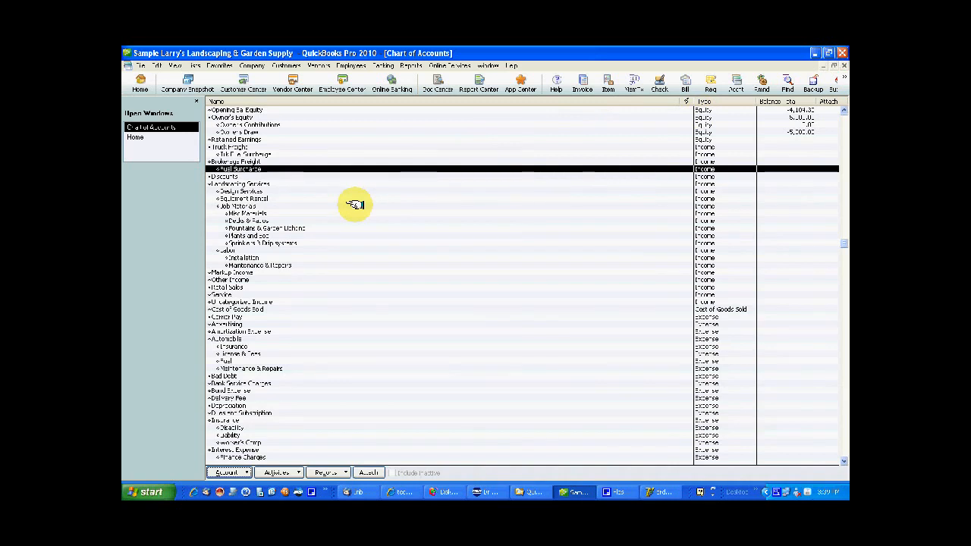
# - Open the Item List to review the brokerage and trucking freight and fuel surcharge items
pyautogui.click(193, 66)
pyautogui.click(193, 66)
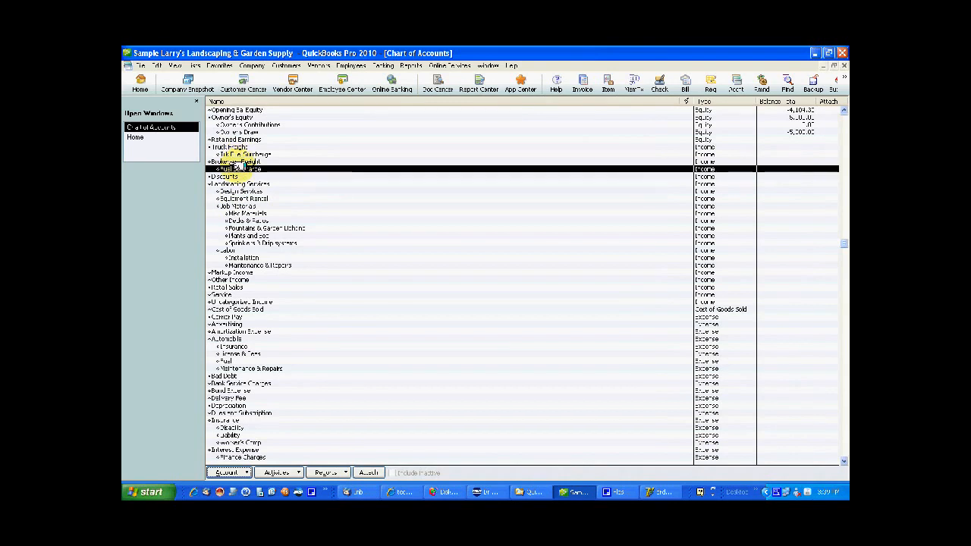
pyautogui.click(195, 65)
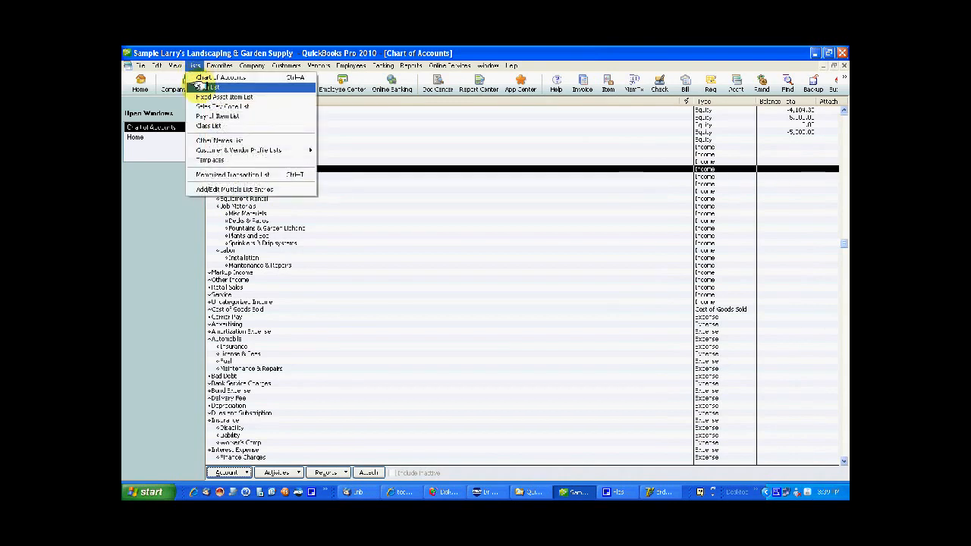
pyautogui.click(203, 87)
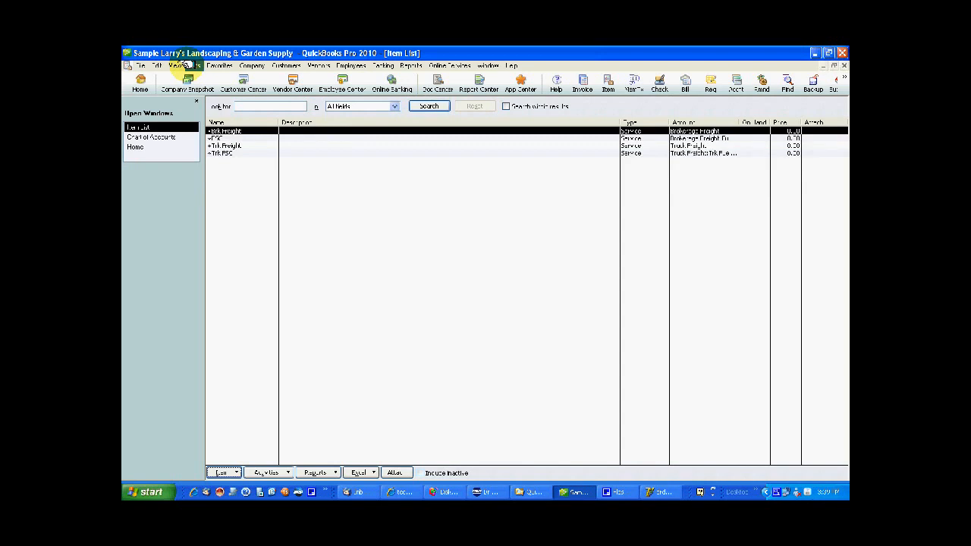
# - Switch to the DrDispatch Quickbooks Integration Setup and refresh the trucking line item lists from QuickBooks
pyautogui.click(662, 492)
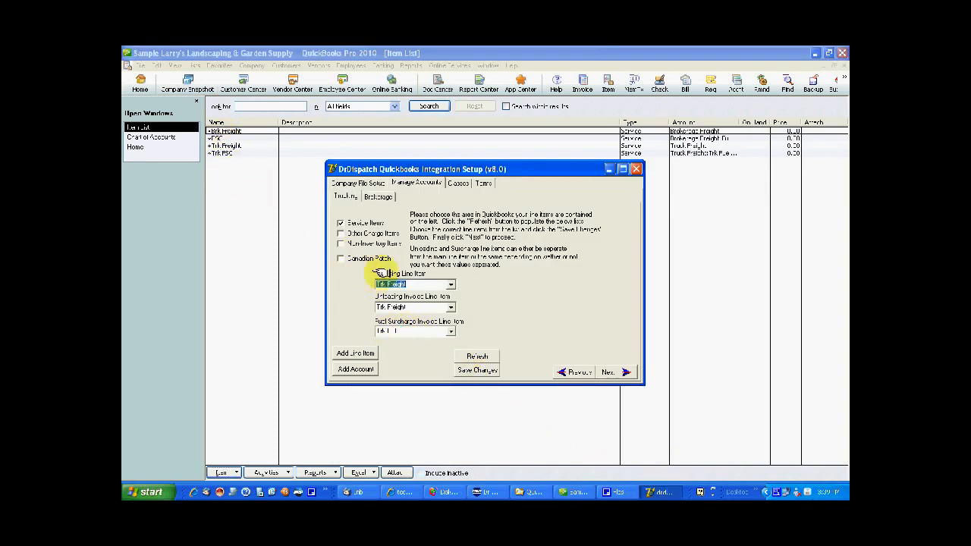
pyautogui.click(451, 283)
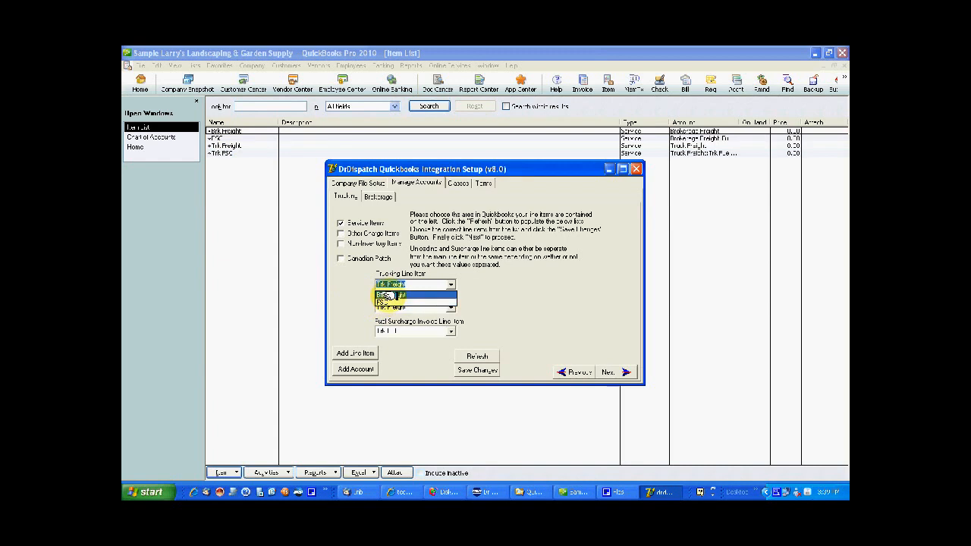
pyautogui.click(479, 354)
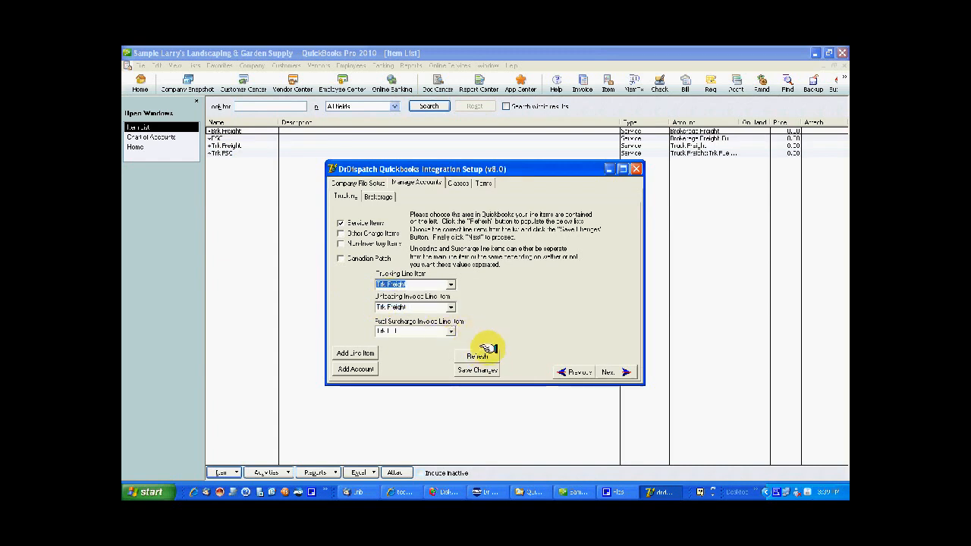
pyautogui.click(481, 352)
pyautogui.click(478, 296)
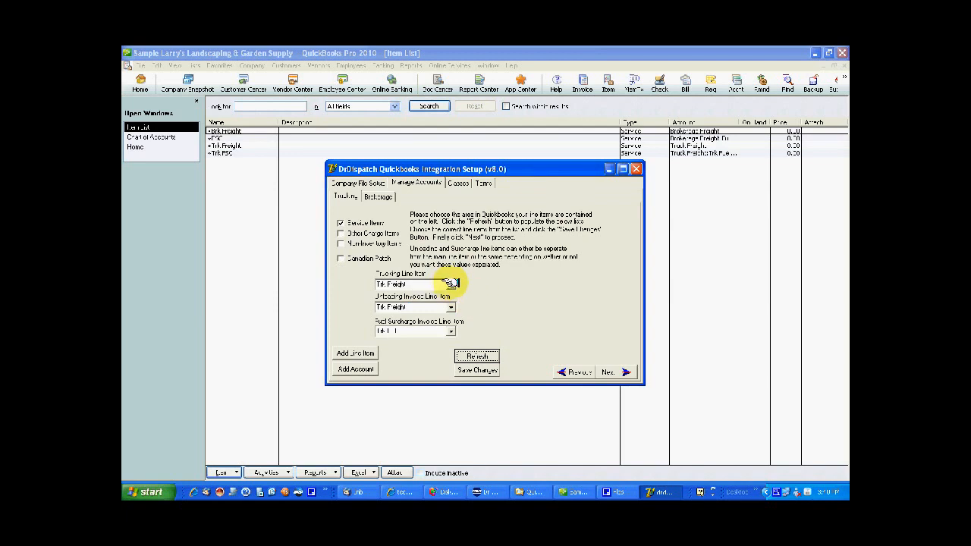
# - Set the trucking and unloading invoice line items to Trk Freight and the fuel surcharge invoice line item to Trk FSC
pyautogui.click(452, 286)
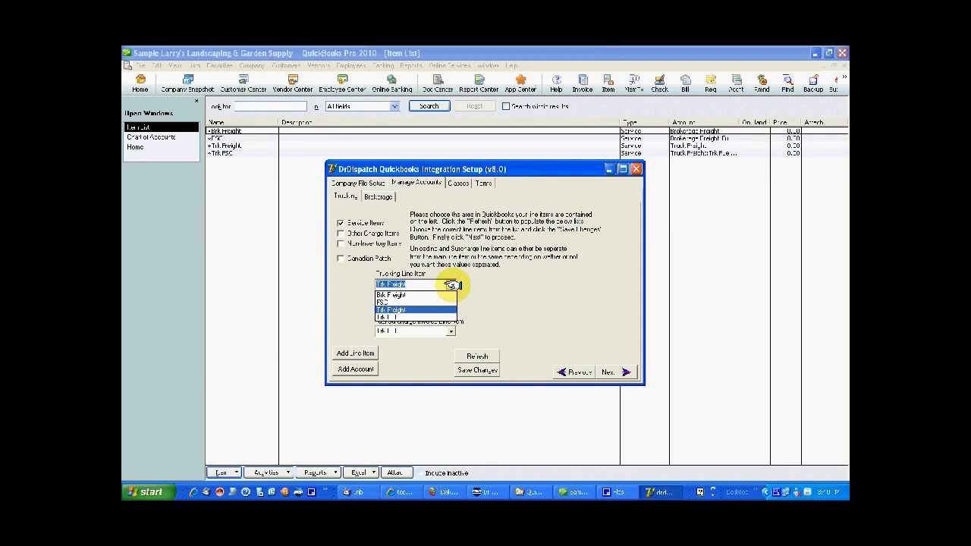
pyautogui.click(445, 310)
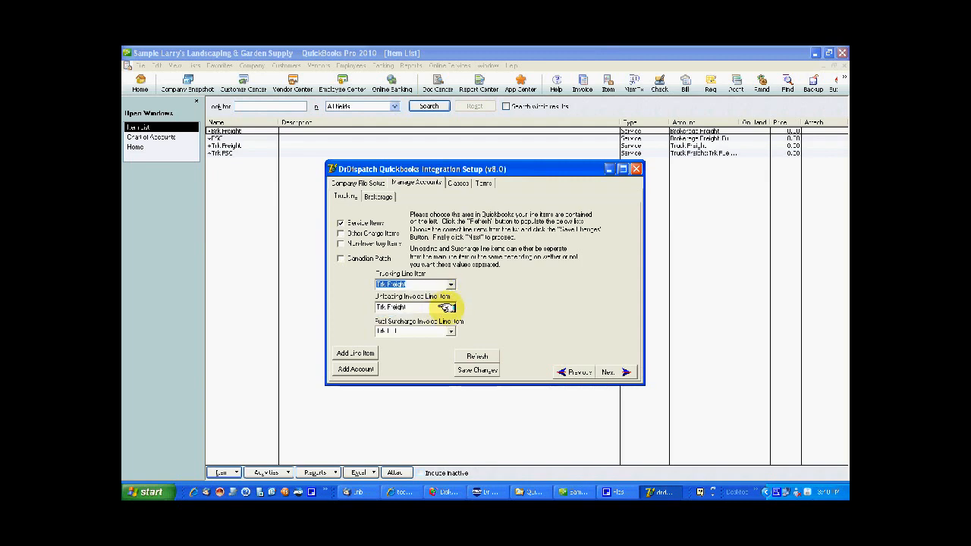
pyautogui.click(450, 307)
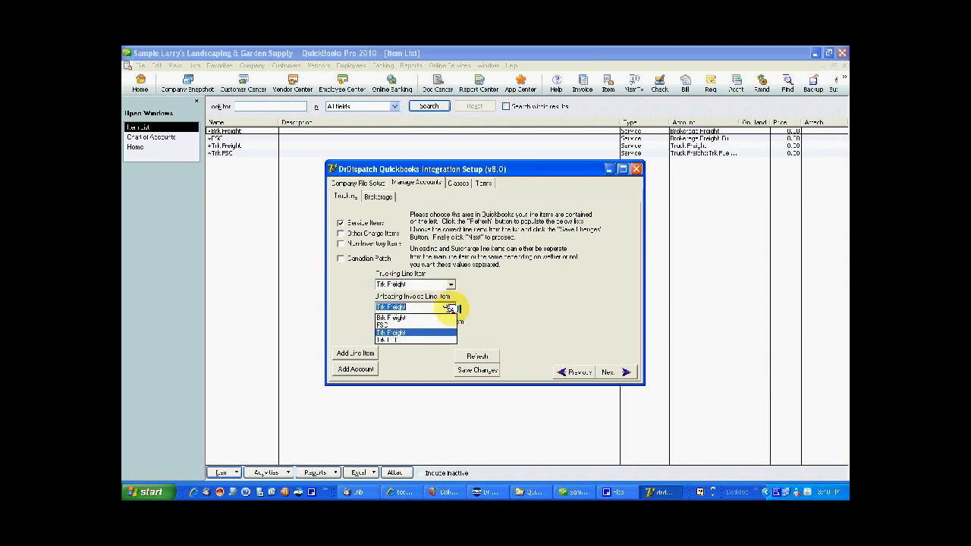
pyautogui.click(434, 332)
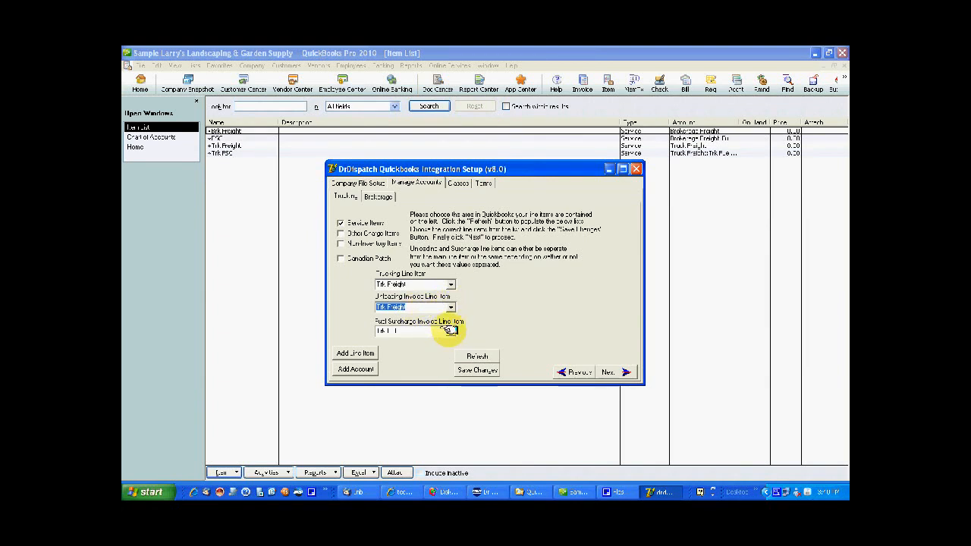
pyautogui.click(450, 331)
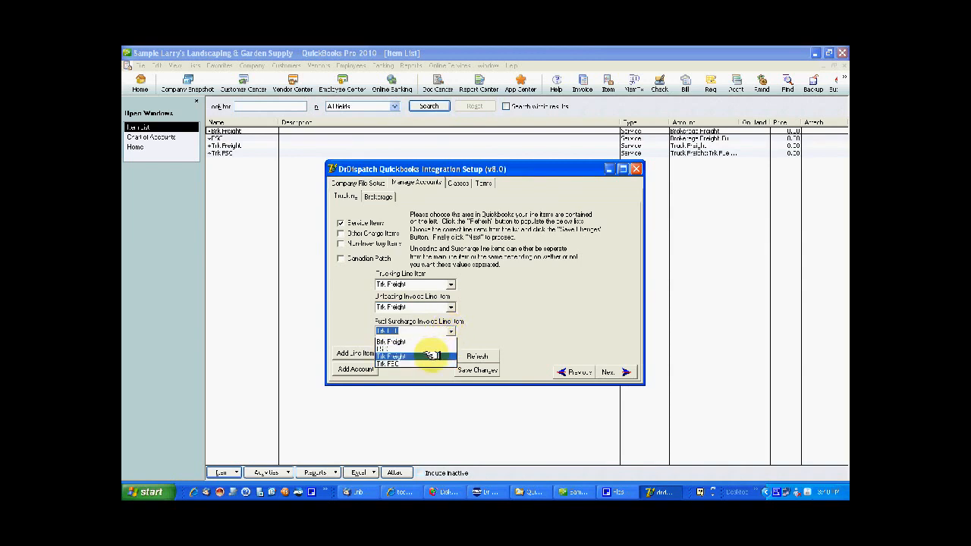
pyautogui.click(427, 362)
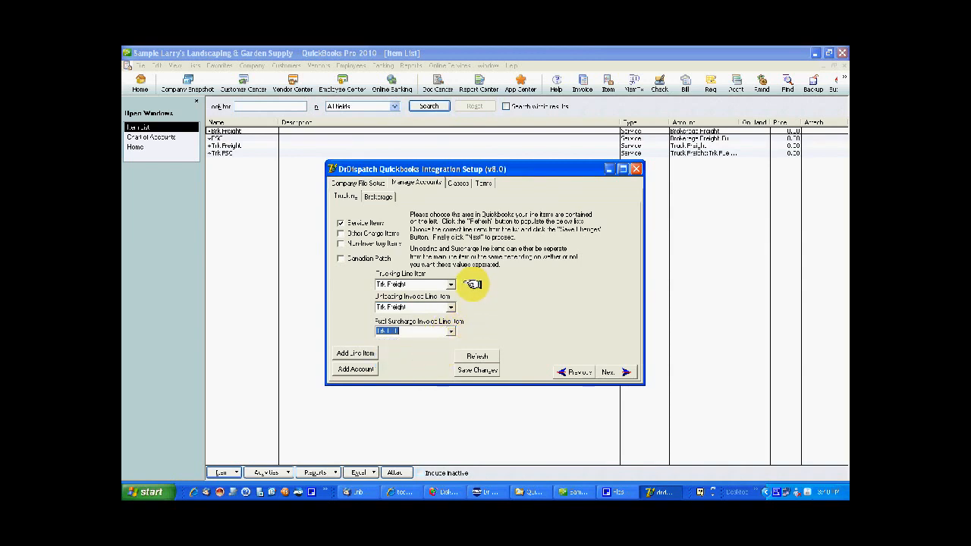
# - Check the available choices for the trucking, unloading and fuel surcharge invoice line items
pyautogui.click(402, 283)
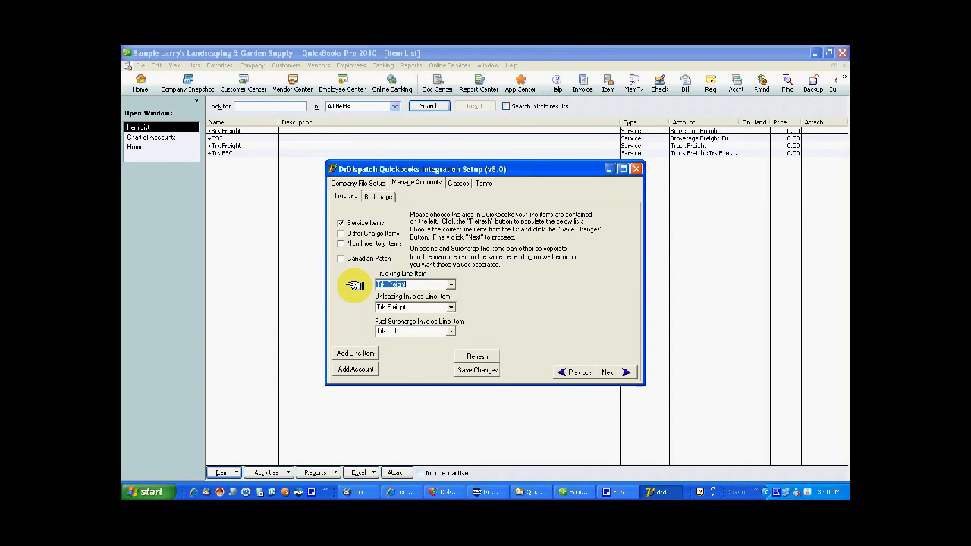
pyautogui.click(452, 285)
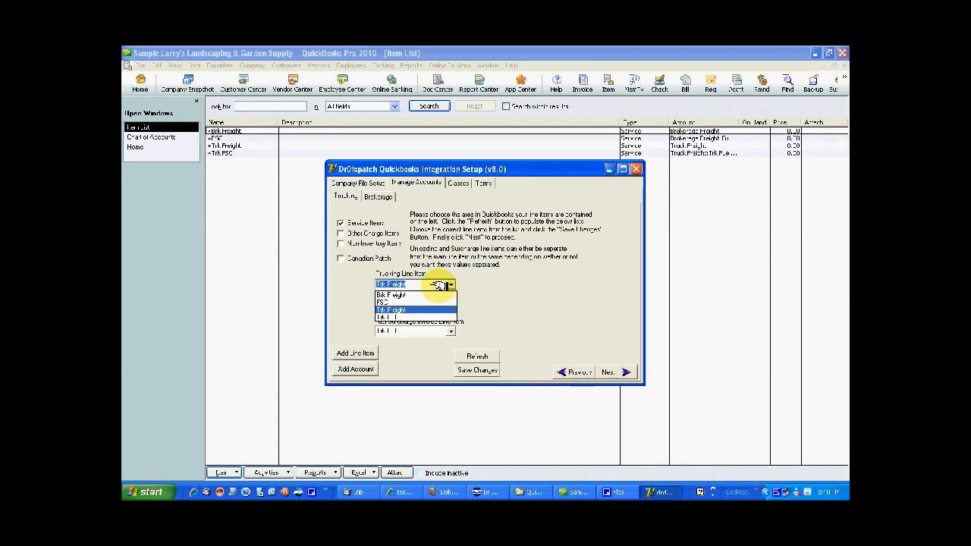
pyautogui.click(482, 281)
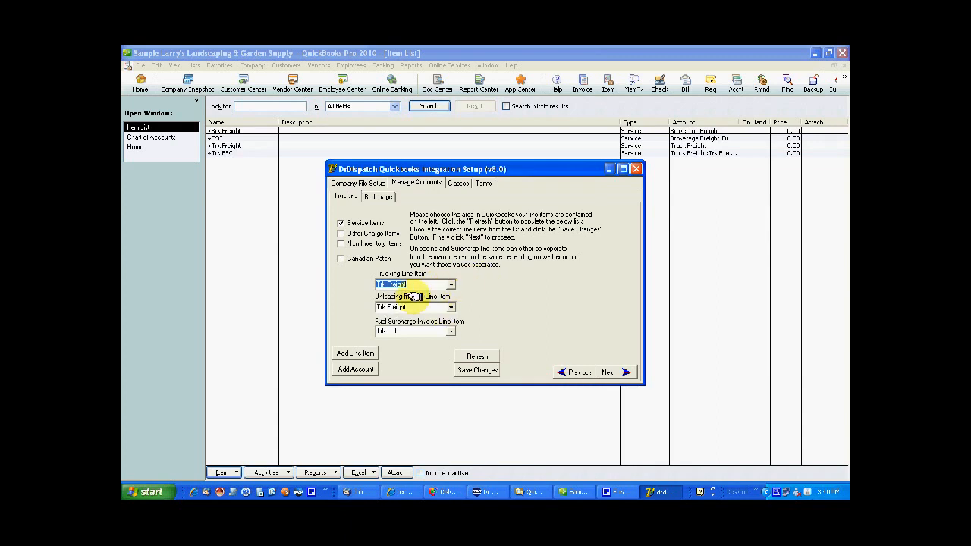
pyautogui.click(452, 308)
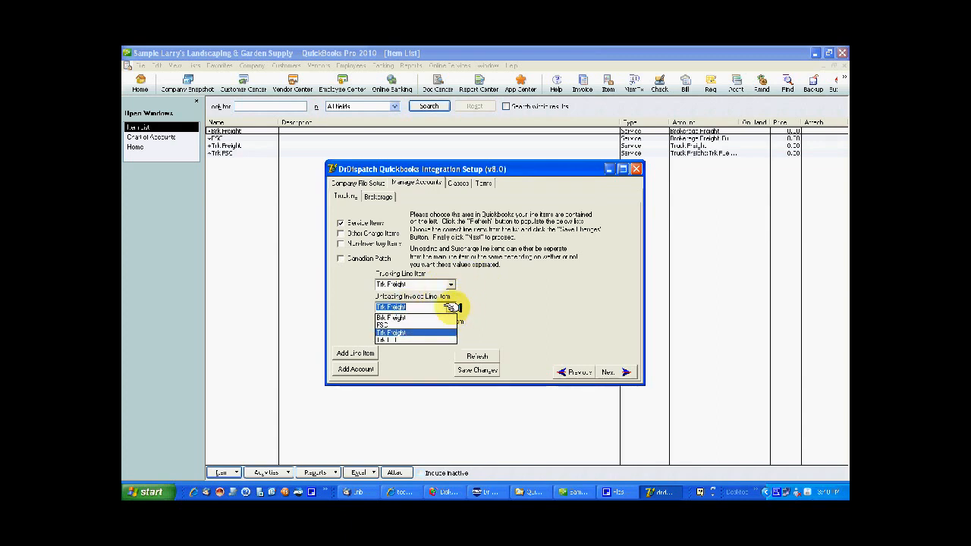
pyautogui.click(452, 307)
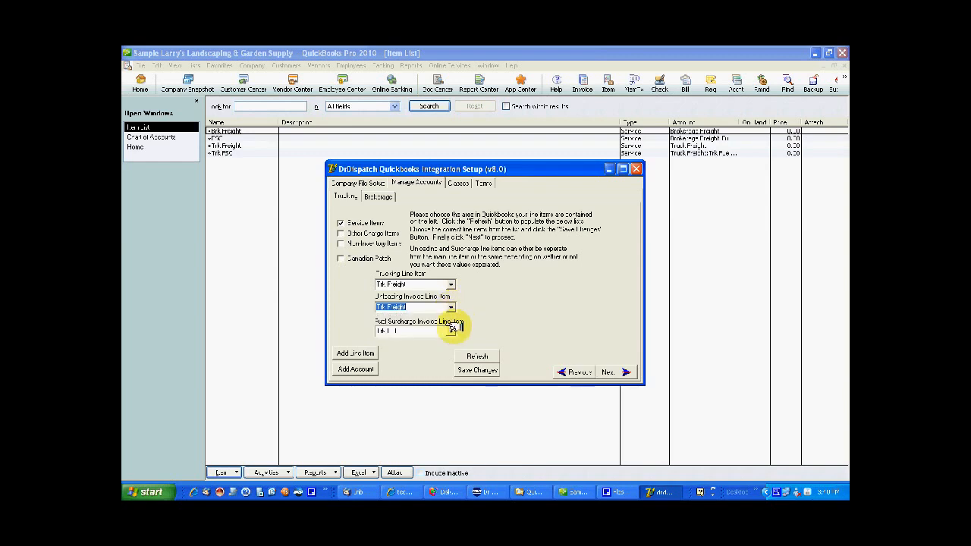
pyautogui.click(454, 332)
pyautogui.click(453, 332)
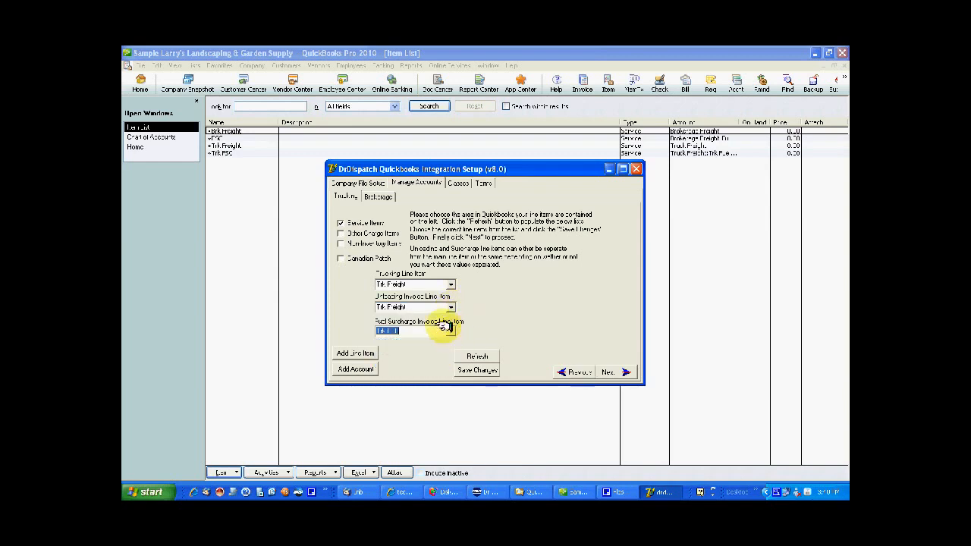
# - Select Trk Freight for the unloading invoice line item and save the trucking account settings
pyautogui.moveTo(421, 307); pyautogui.dragTo(341, 306)
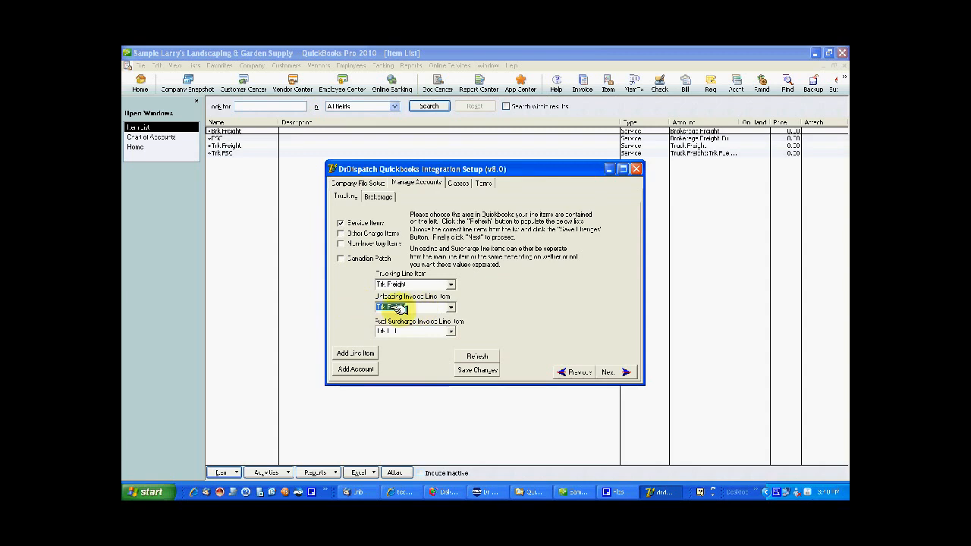
pyautogui.click(450, 307)
pyautogui.click(431, 330)
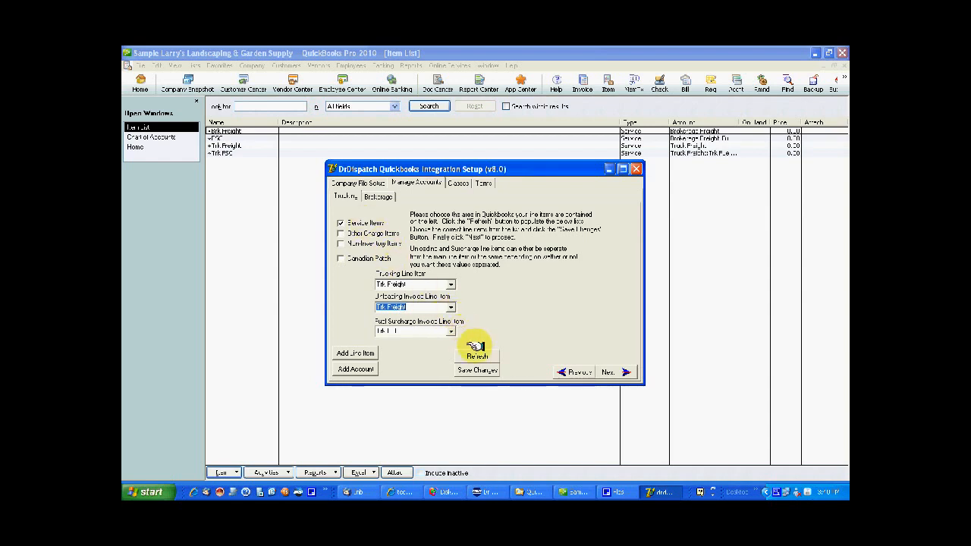
pyautogui.click(476, 369)
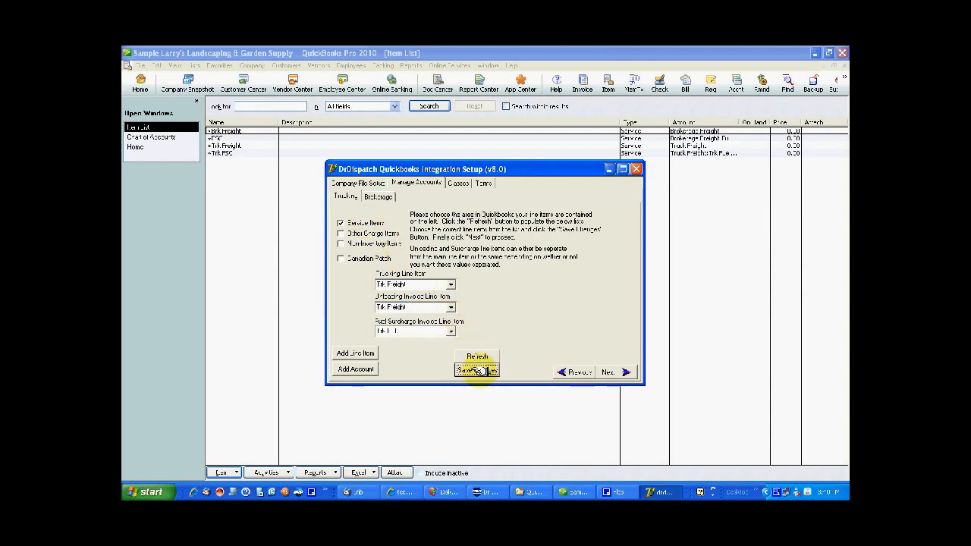
# - Refresh the brokerage account and line item lists from QuickBooks
pyautogui.click(381, 196)
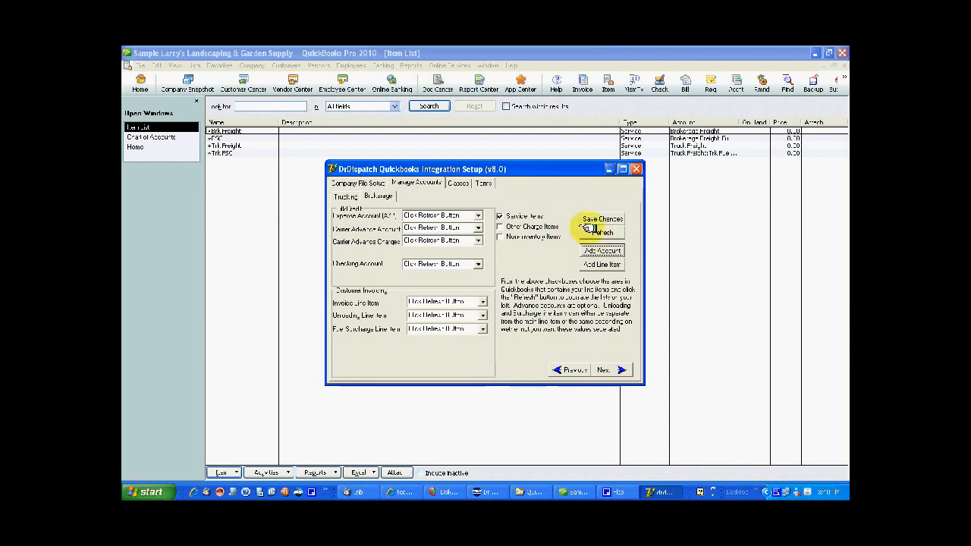
pyautogui.click(607, 232)
pyautogui.click(464, 295)
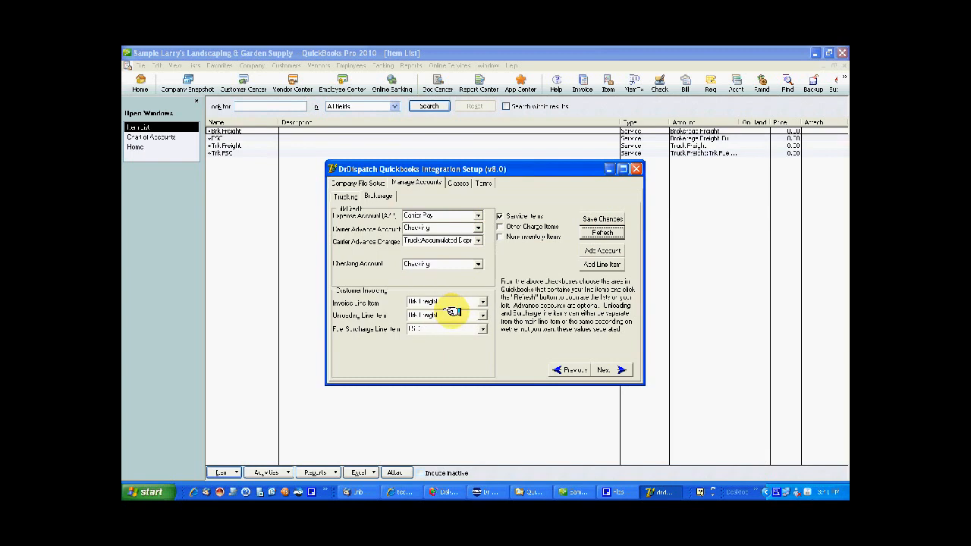
# - Check the brokerage expense account choices and clear the Carrier Advance Account and Carrier Advance Charges
pyautogui.click(477, 215)
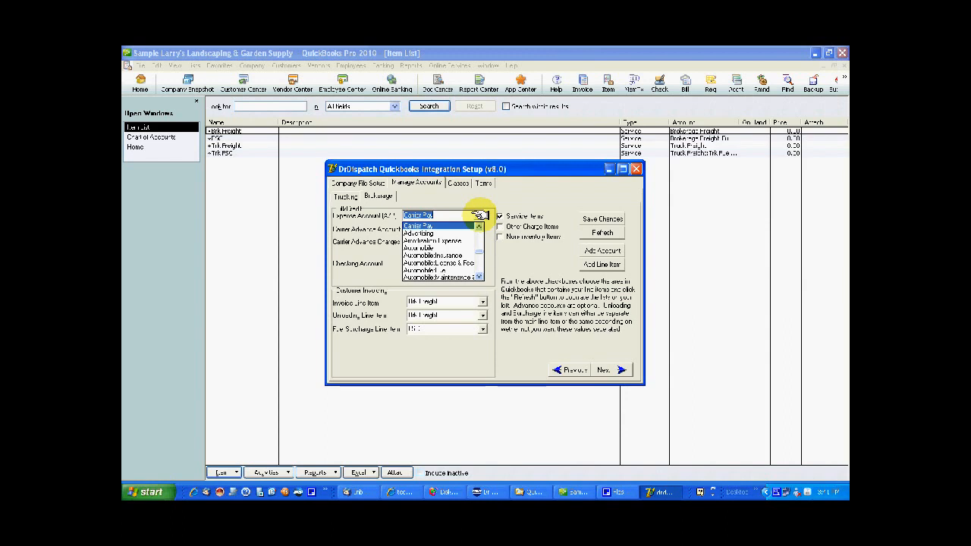
pyautogui.click(478, 216)
pyautogui.click(464, 228)
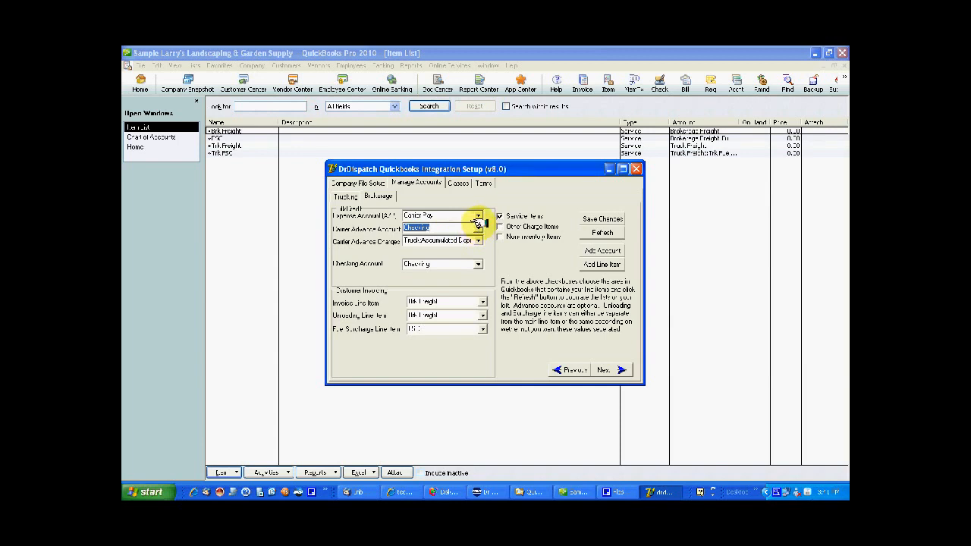
pyautogui.press('Delete')
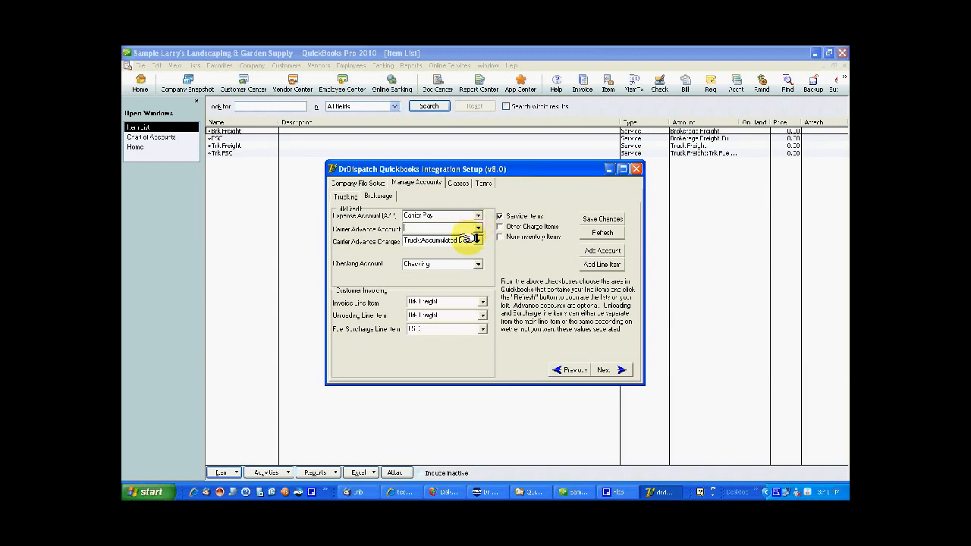
pyautogui.click(471, 240)
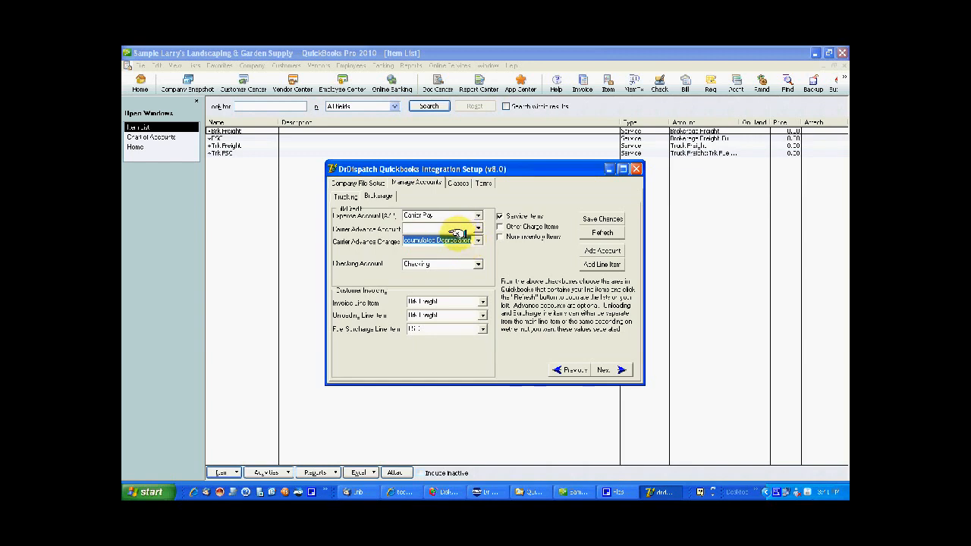
pyautogui.press('Delete')
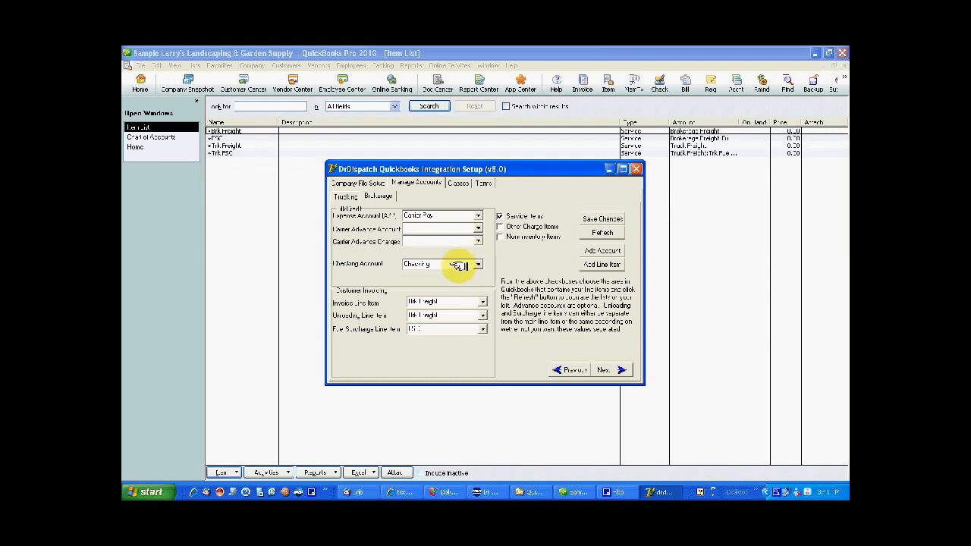
# - Select Brk Freight for the brokerage invoice and unloading line items and FSC for the fuel surcharge, and save the changes
pyautogui.click(444, 215)
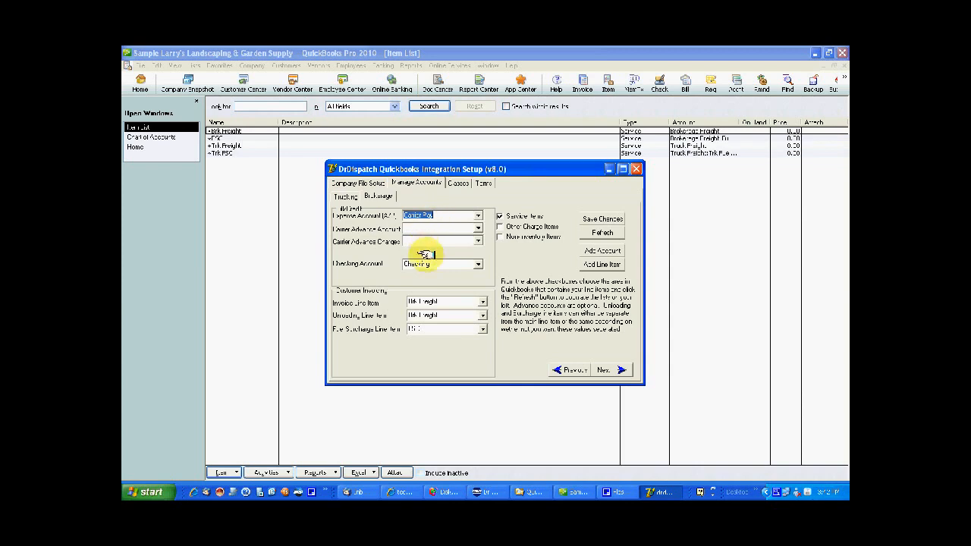
pyautogui.click(481, 302)
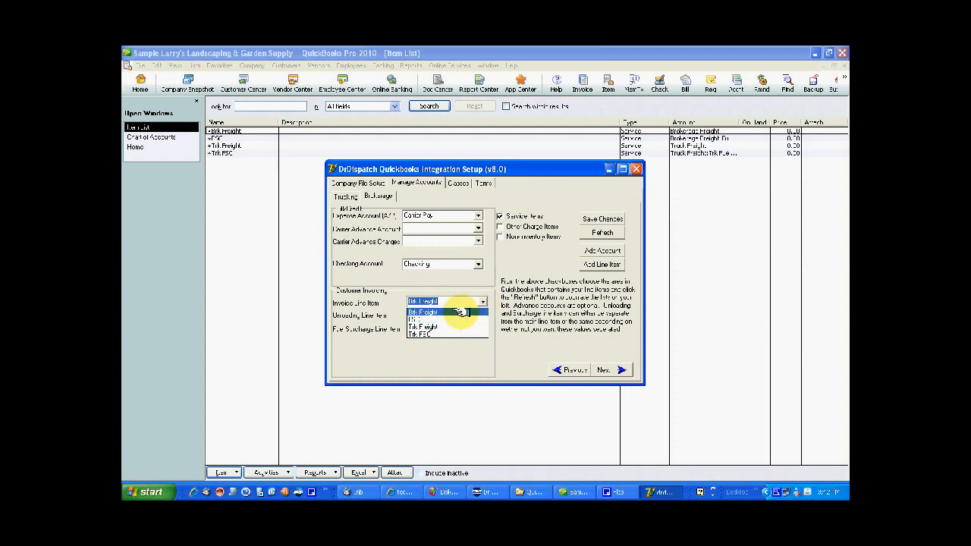
pyautogui.click(459, 311)
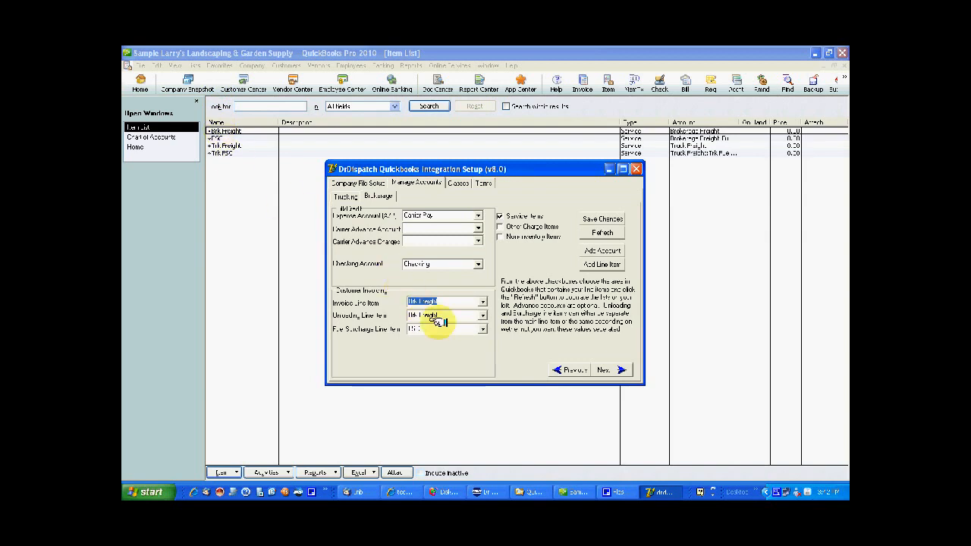
pyautogui.click(482, 315)
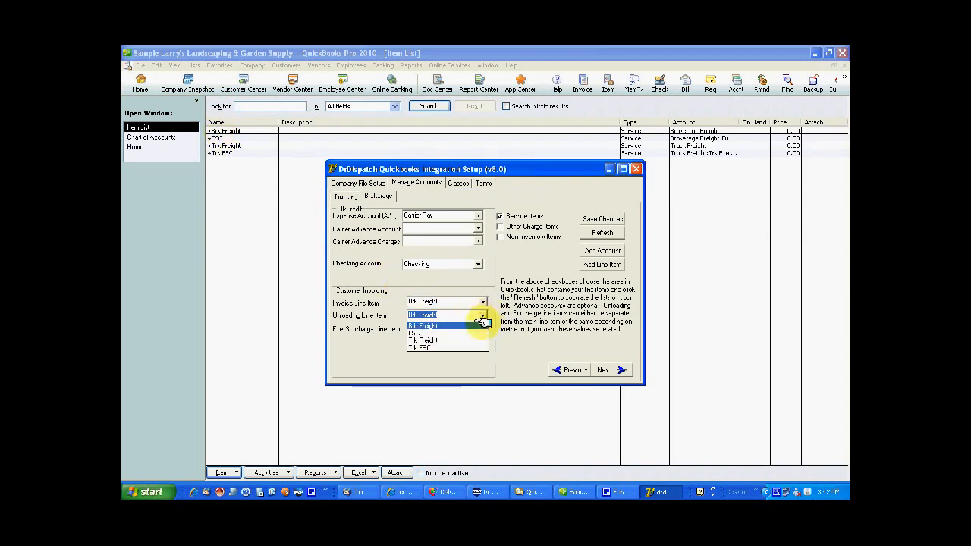
pyautogui.click(480, 324)
pyautogui.click(478, 328)
pyautogui.click(475, 345)
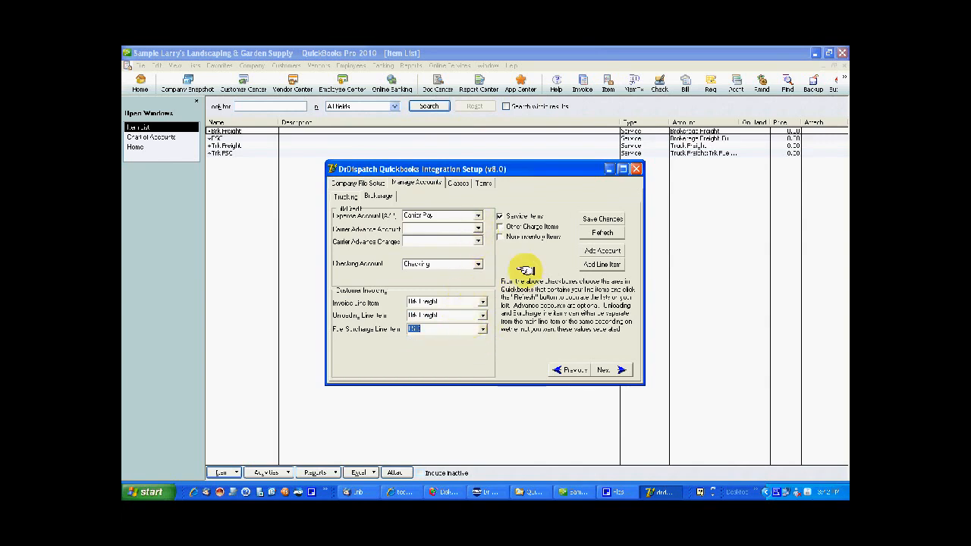
pyautogui.click(601, 219)
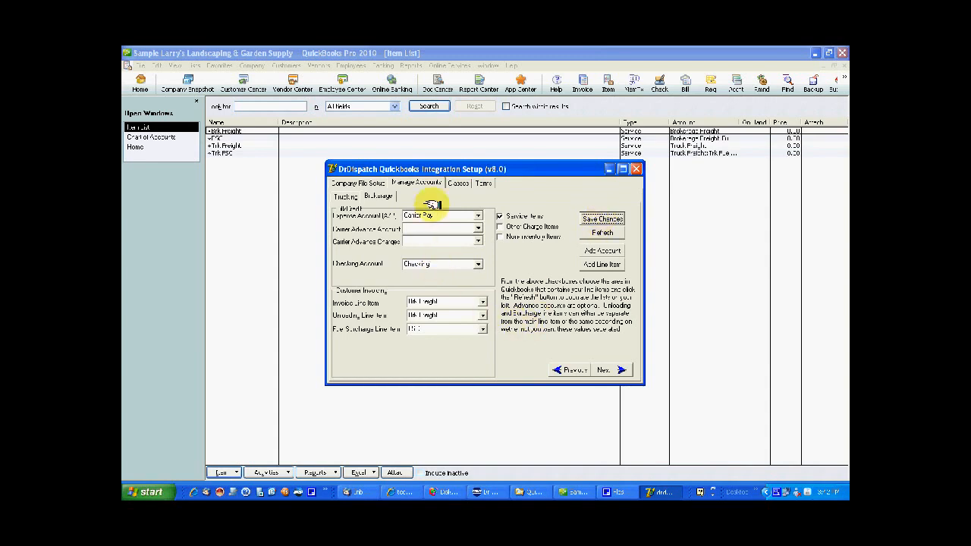
# - Open the class settings and enable the use of classes for brokerage
pyautogui.click(457, 184)
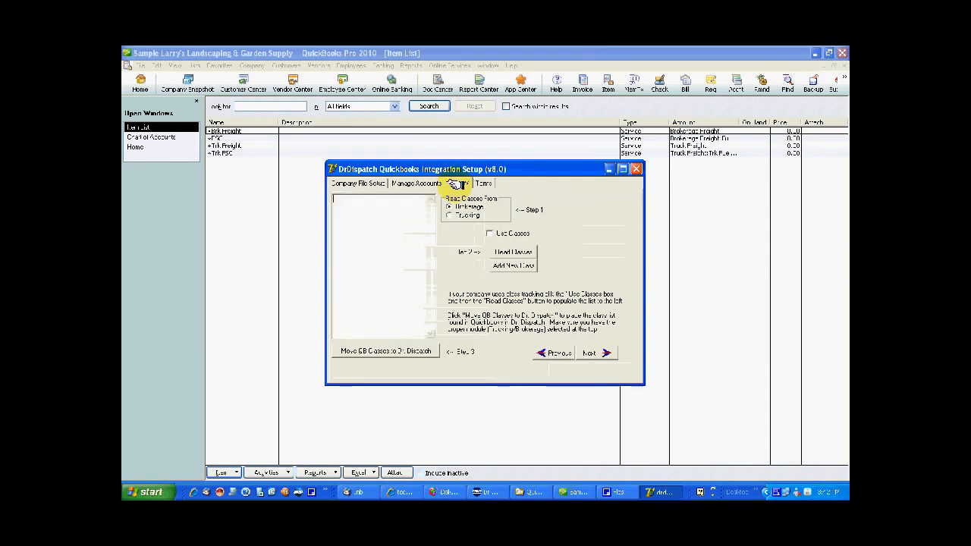
pyautogui.click(487, 233)
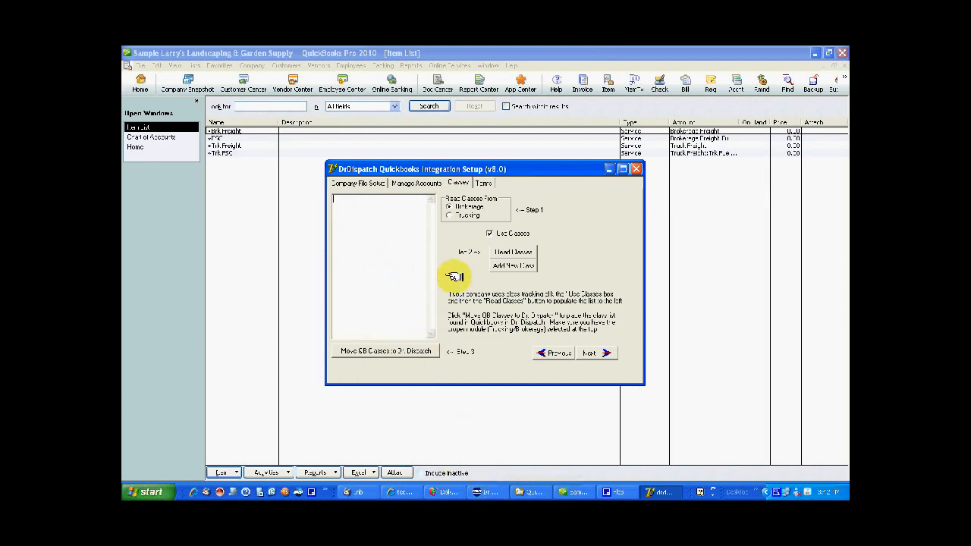
pyautogui.click(489, 233)
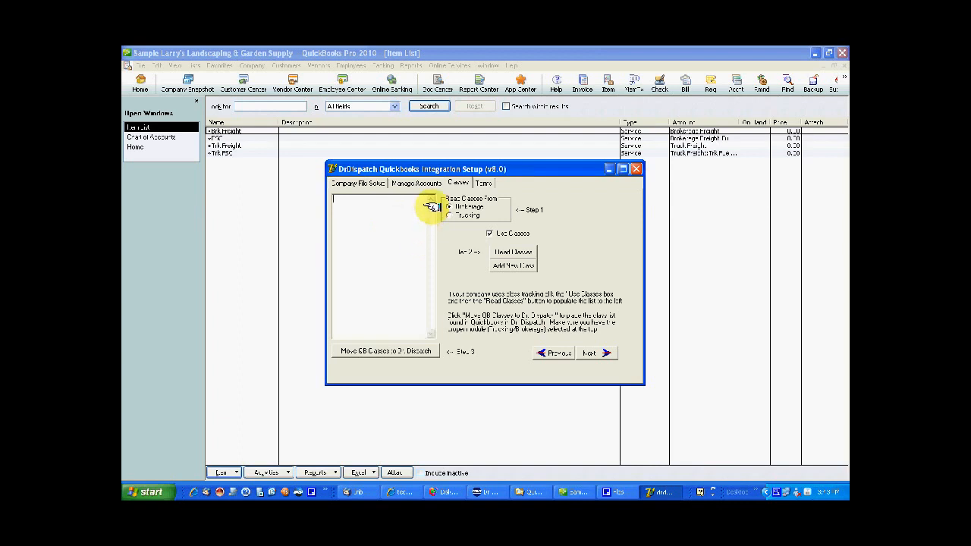
# - Read the brokerage payment terms from QuickBooks and move them to Dr. Dispatch
pyautogui.click(479, 183)
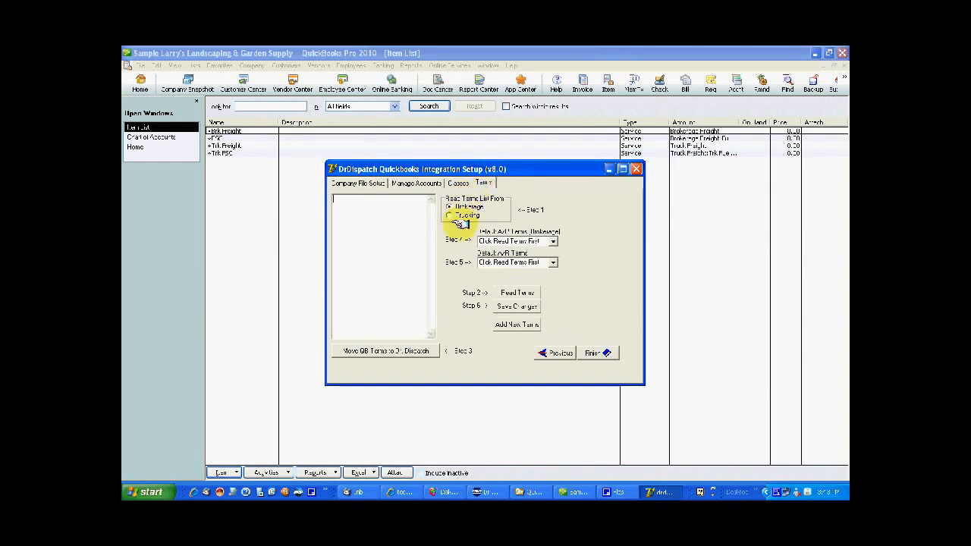
pyautogui.click(502, 291)
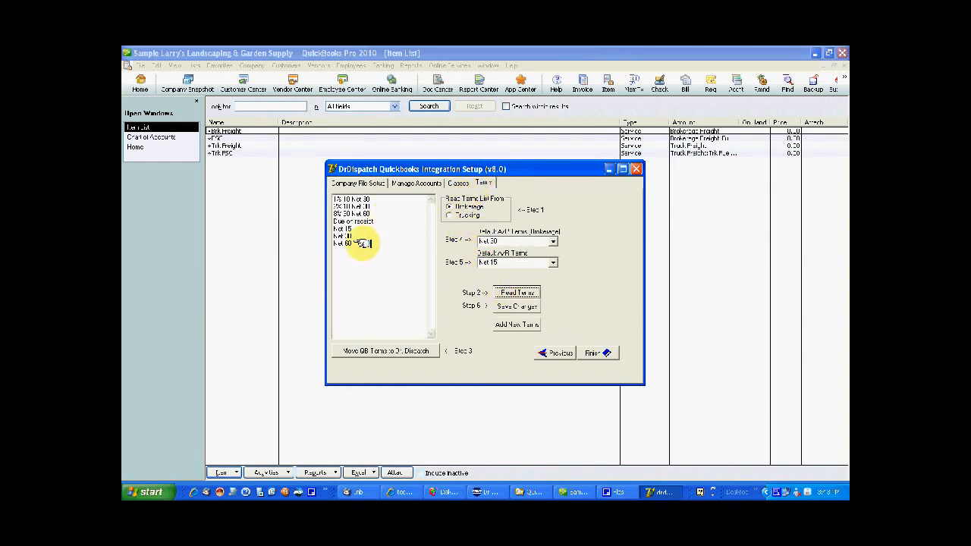
pyautogui.click(373, 352)
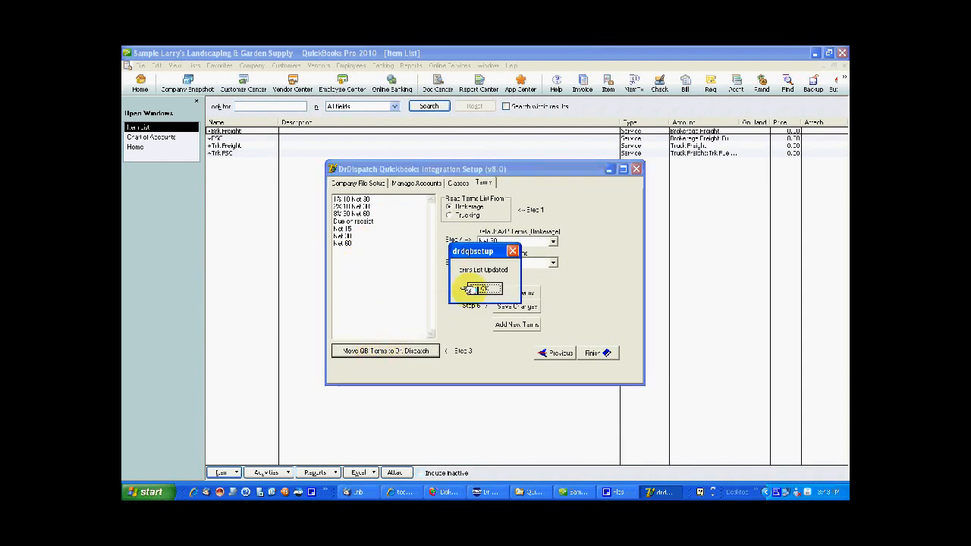
pyautogui.click(476, 288)
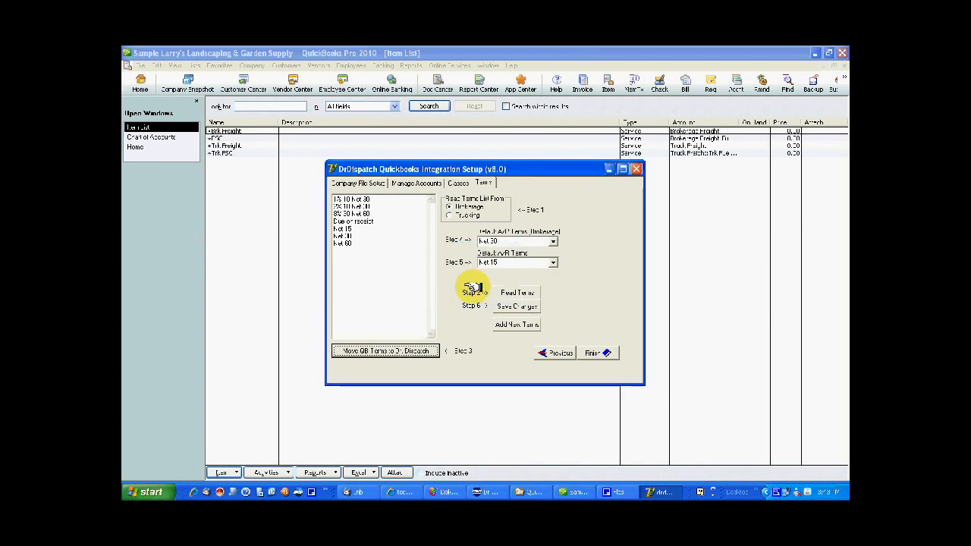
# - Read the trucking payment terms from QuickBooks and move them to Dr. Dispatch
pyautogui.click(466, 216)
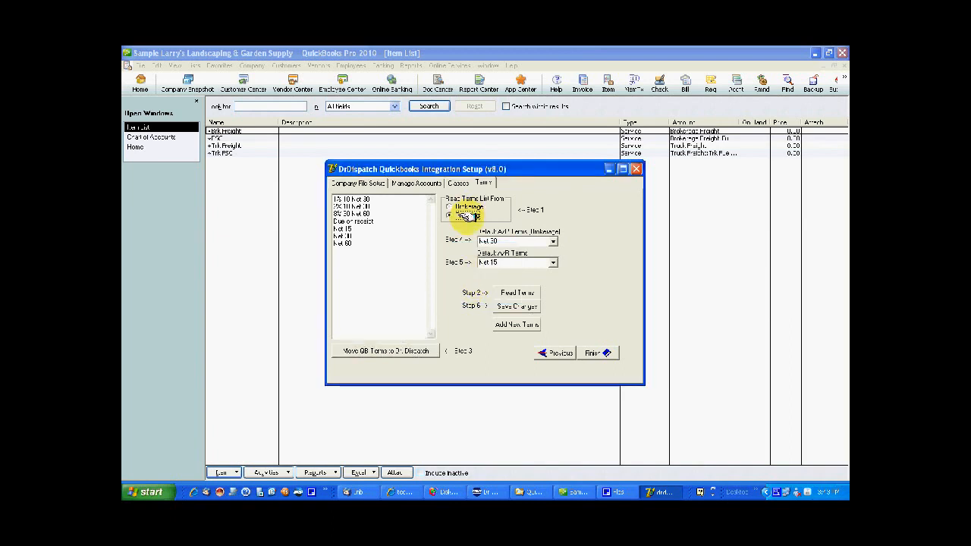
pyautogui.click(515, 292)
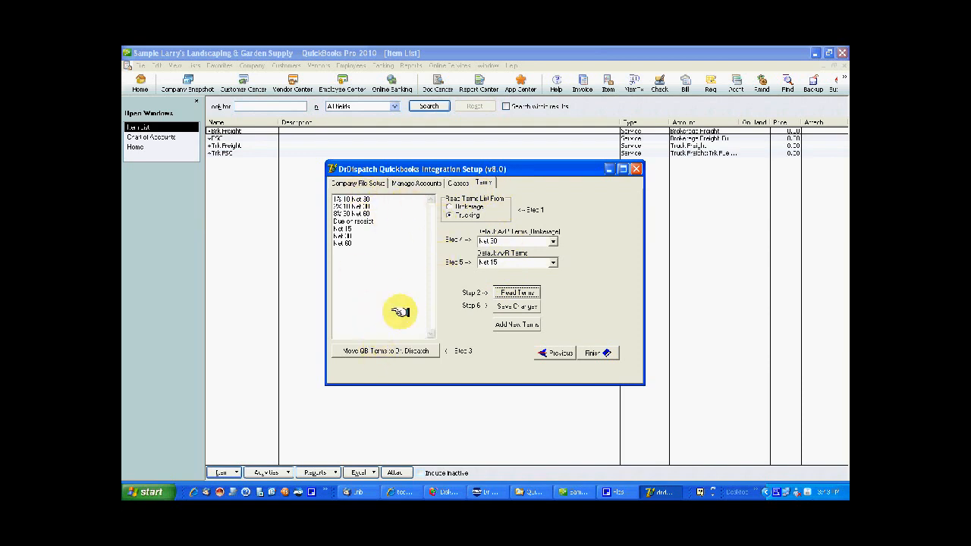
pyautogui.click(390, 350)
pyautogui.click(478, 286)
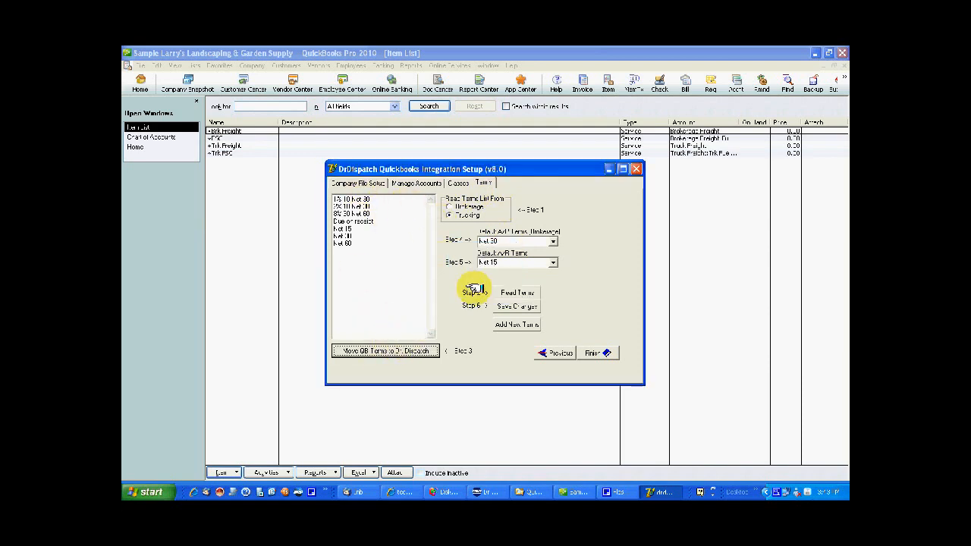
# - Keep Net 30 as the default brokerage A/P terms and Net 15 as the default A/R terms, and save the changes
pyautogui.click(495, 241)
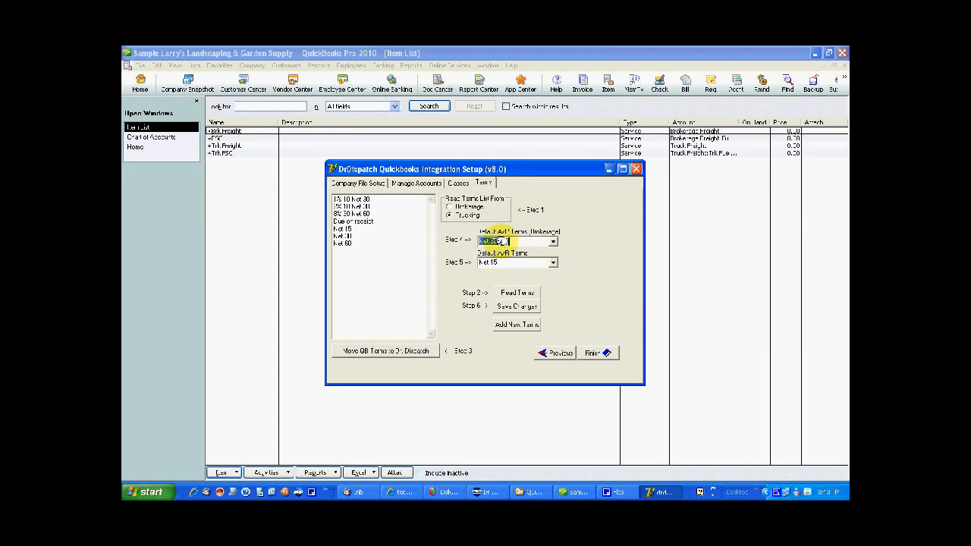
pyautogui.click(552, 241)
pyautogui.click(553, 241)
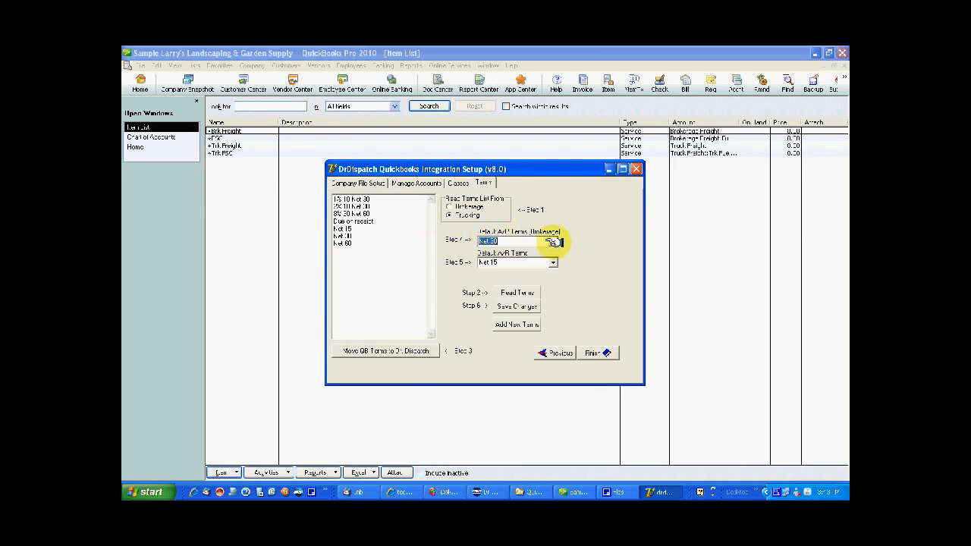
pyautogui.click(553, 262)
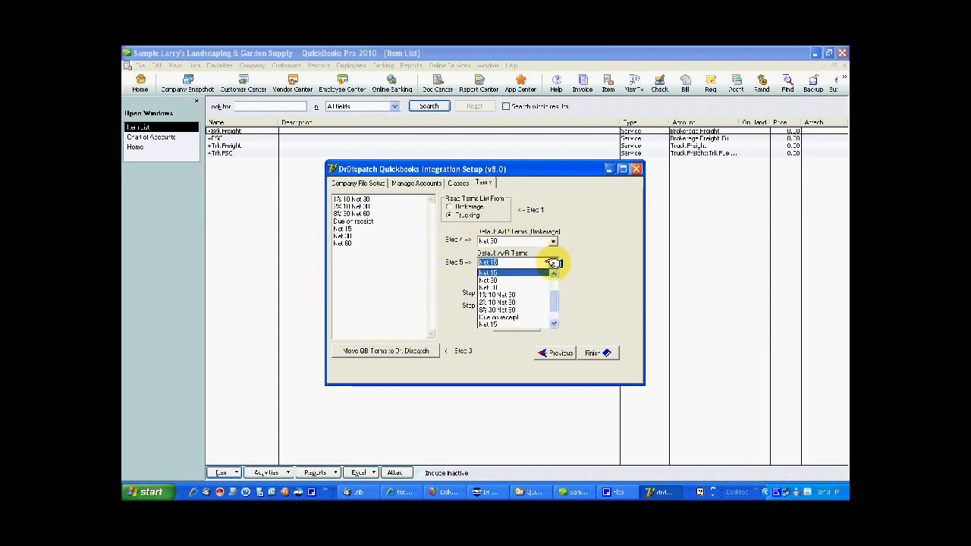
pyautogui.click(553, 262)
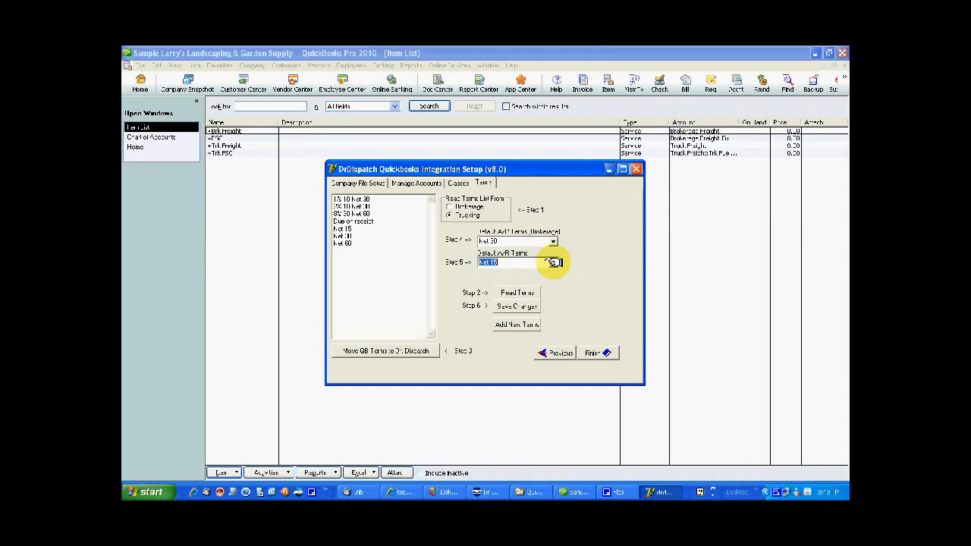
pyautogui.click(522, 306)
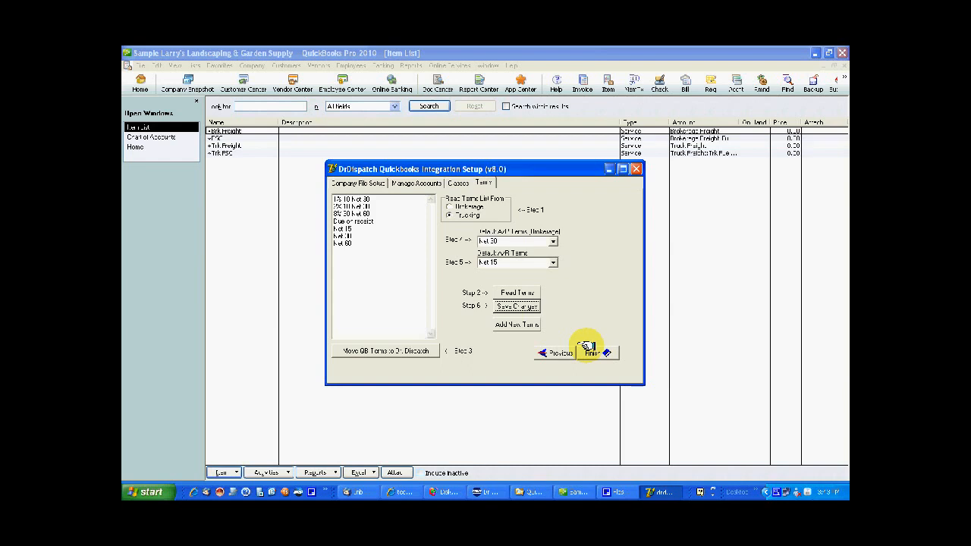
# - Review the QuickBooks company file paths set for brokerage and for trucking
pyautogui.click(374, 183)
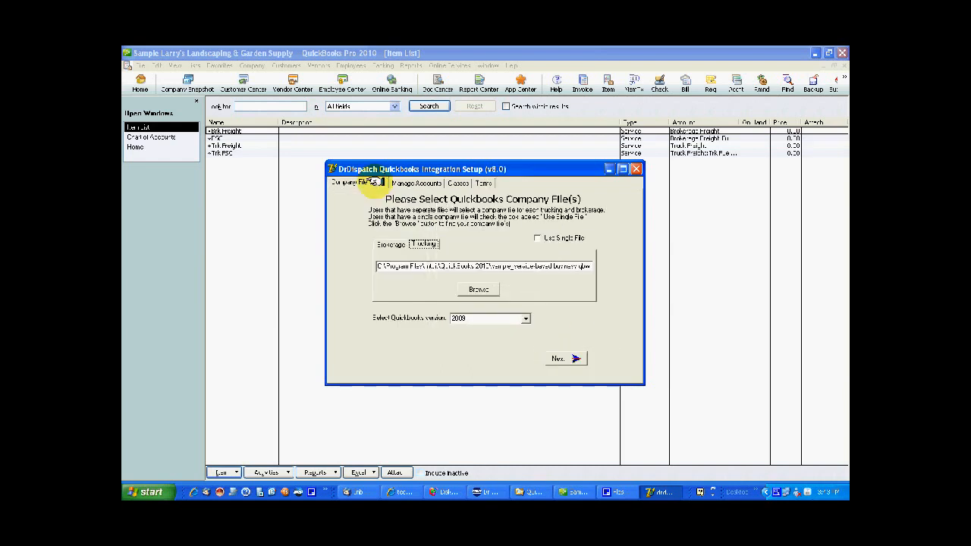
pyautogui.click(364, 182)
pyautogui.click(389, 244)
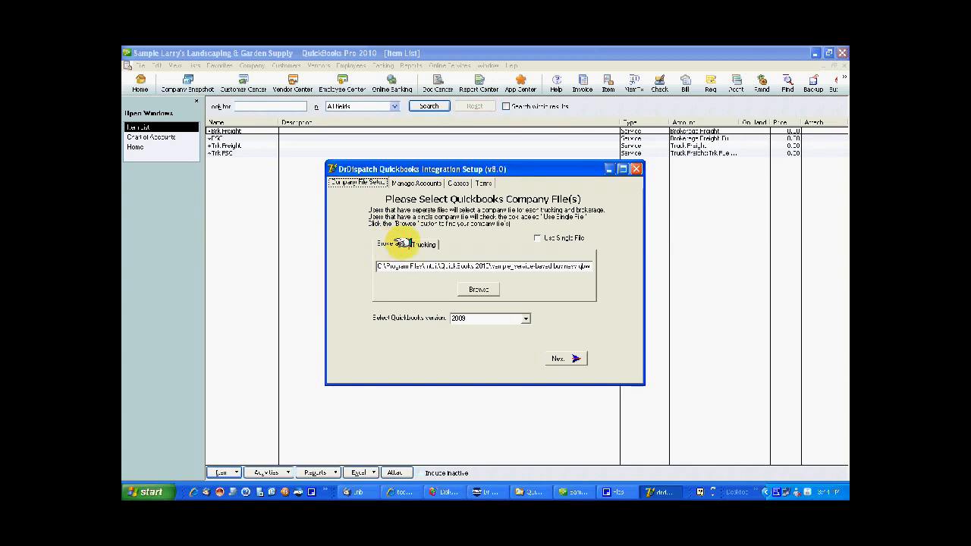
pyautogui.click(419, 244)
pyautogui.click(423, 244)
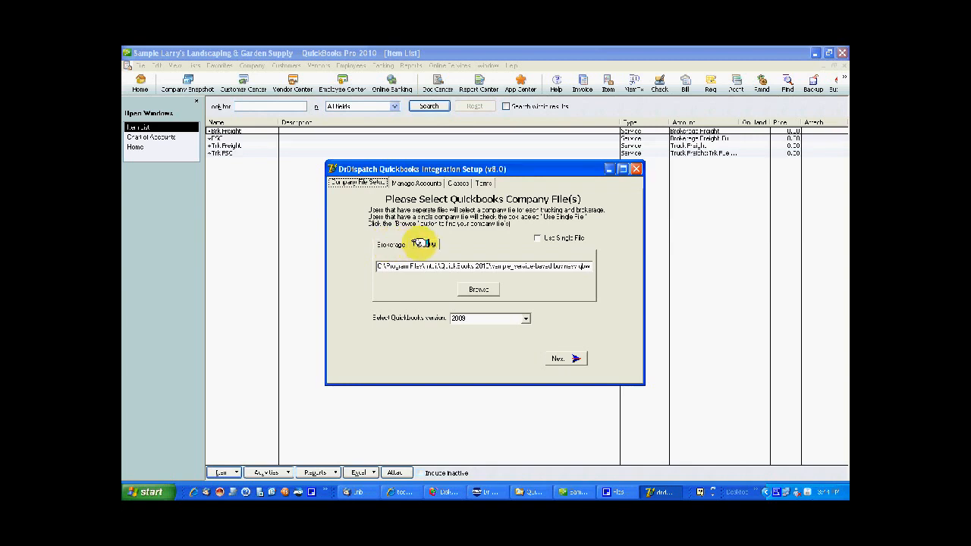
pyautogui.click(394, 245)
pyautogui.click(422, 243)
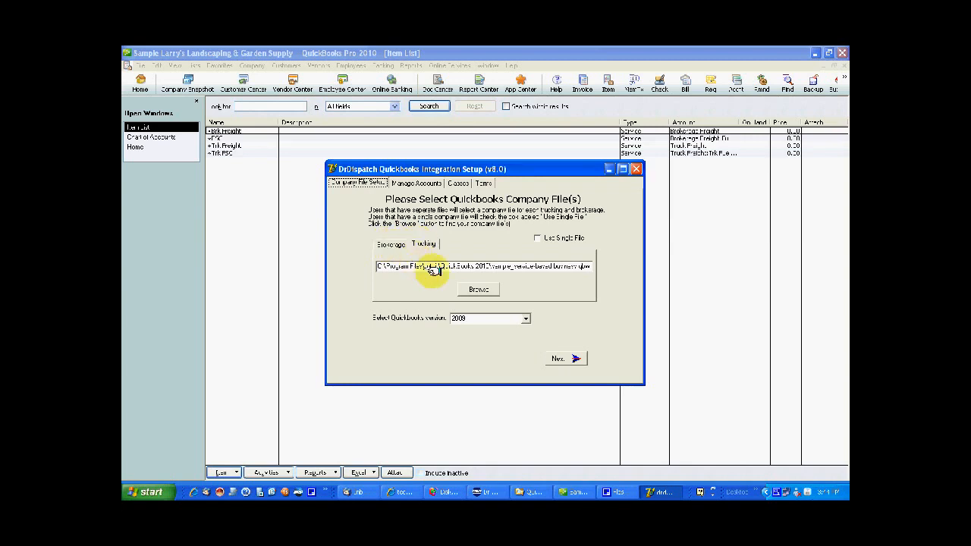
pyautogui.click(475, 285)
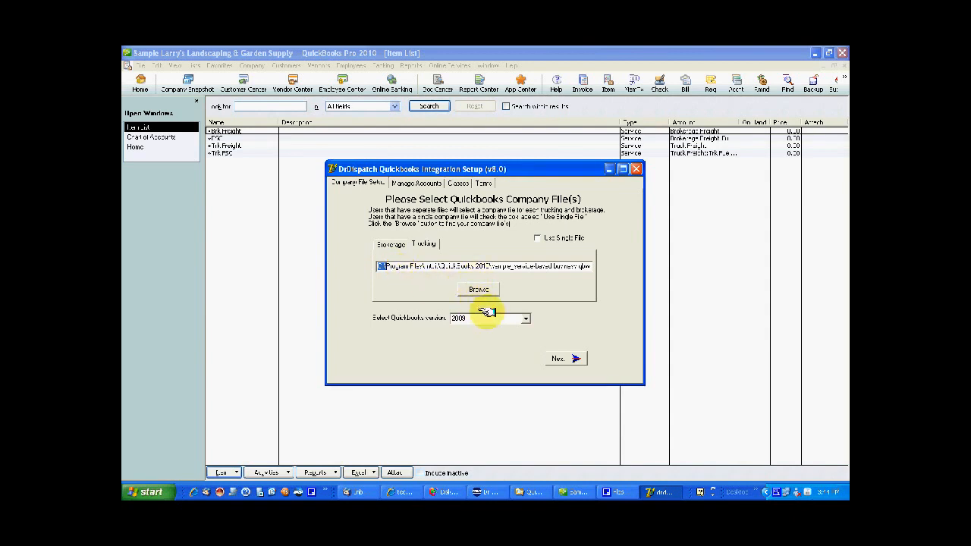
# - Check the available QuickBooks versions and select 2009
pyautogui.click(526, 317)
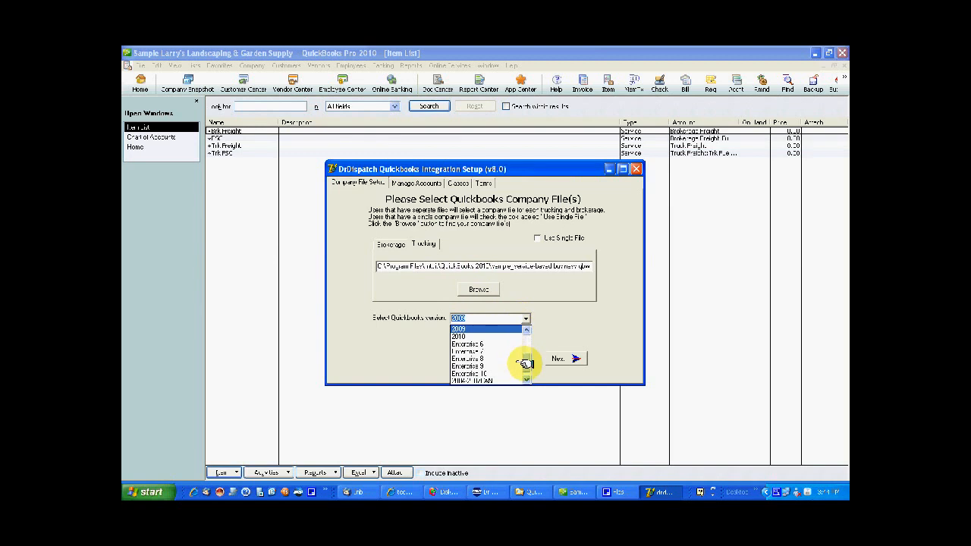
pyautogui.moveTo(525, 363)
pyautogui.mouseDown()
pyautogui.moveTo(523, 342)
pyautogui.moveTo(520, 357)
pyautogui.mouseUp()
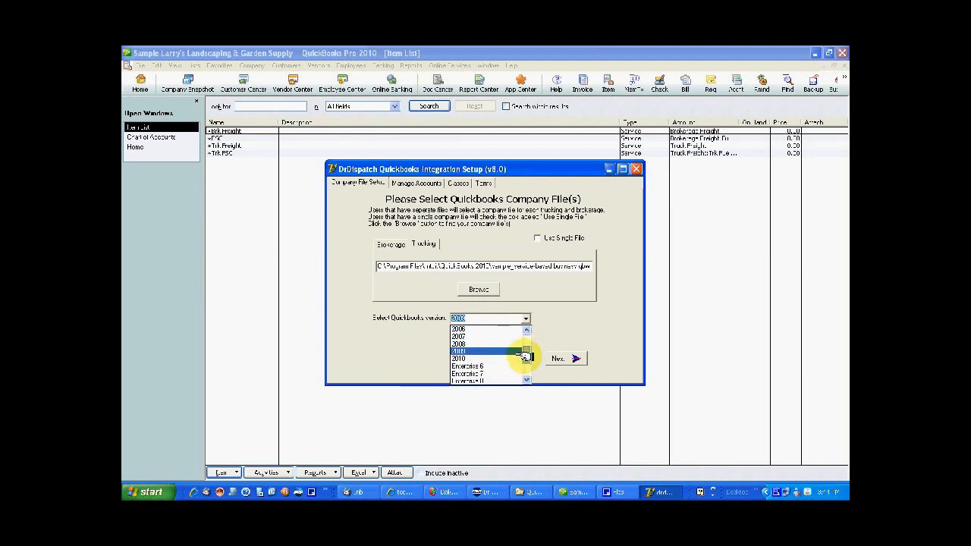
pyautogui.click(483, 352)
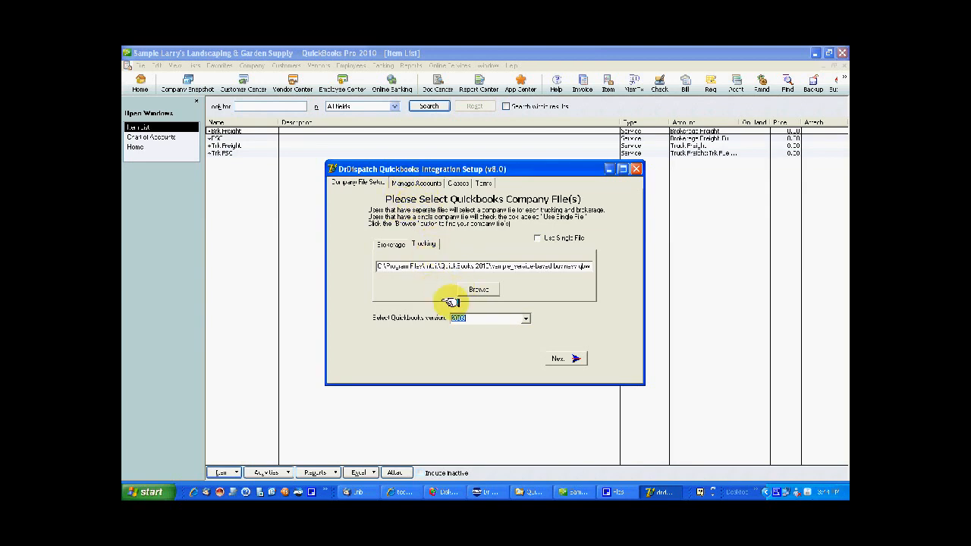
# - Review the account and line item settings for trucking and brokerage
pyautogui.click(425, 184)
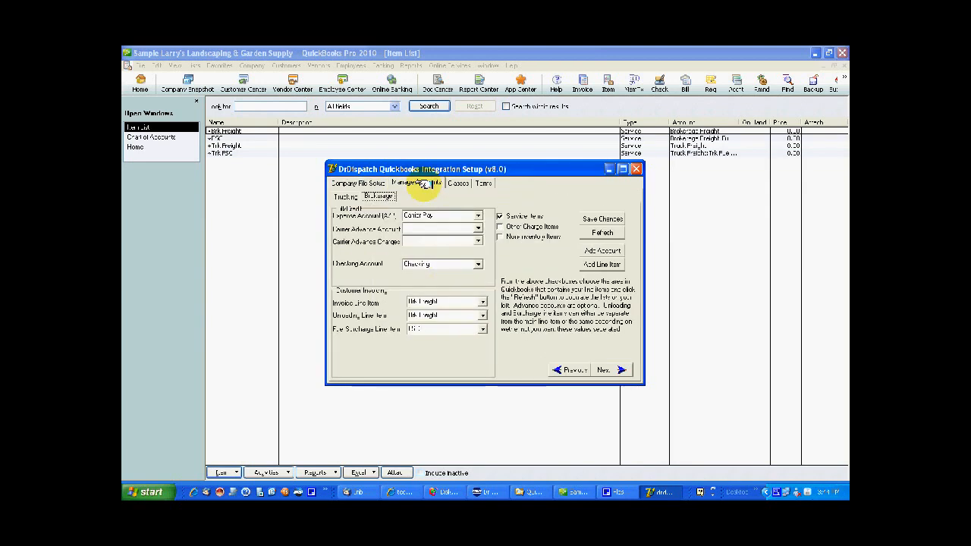
pyautogui.click(343, 198)
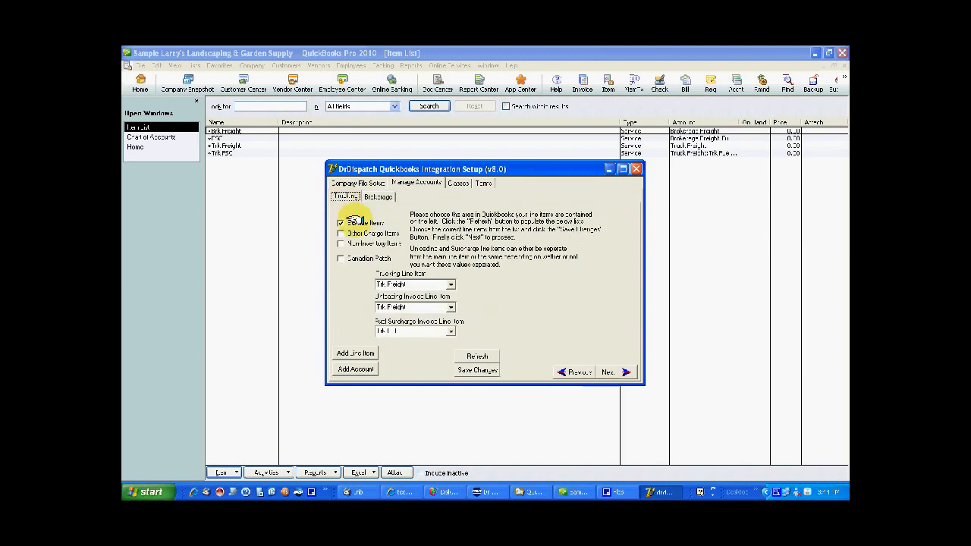
pyautogui.click(376, 198)
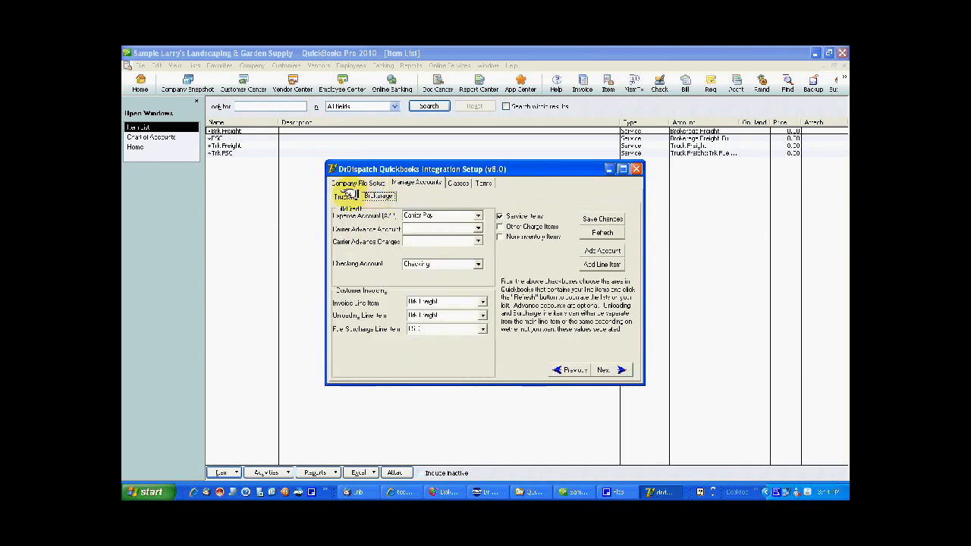
pyautogui.click(345, 197)
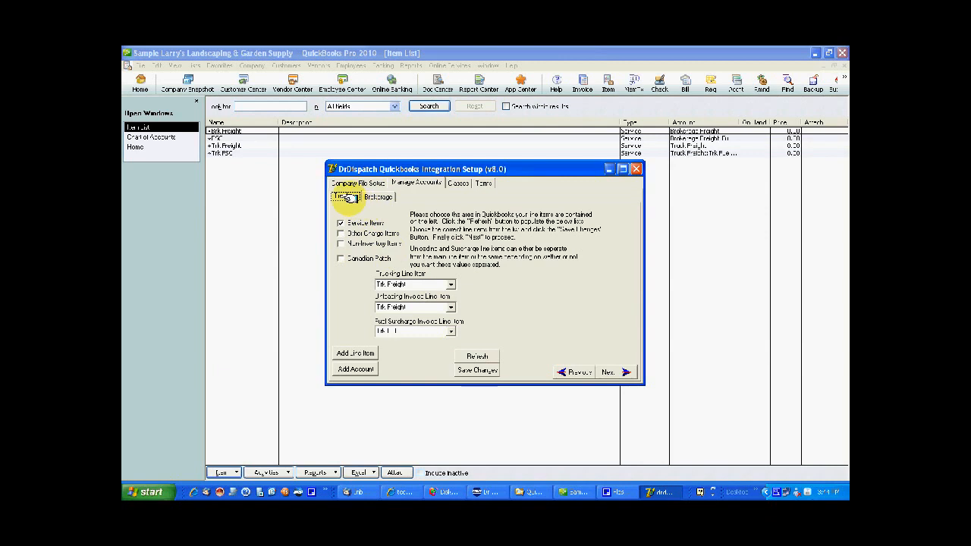
# - Switch to QuickBooks and check the paths of the previously opened company files
pyautogui.click(210, 54)
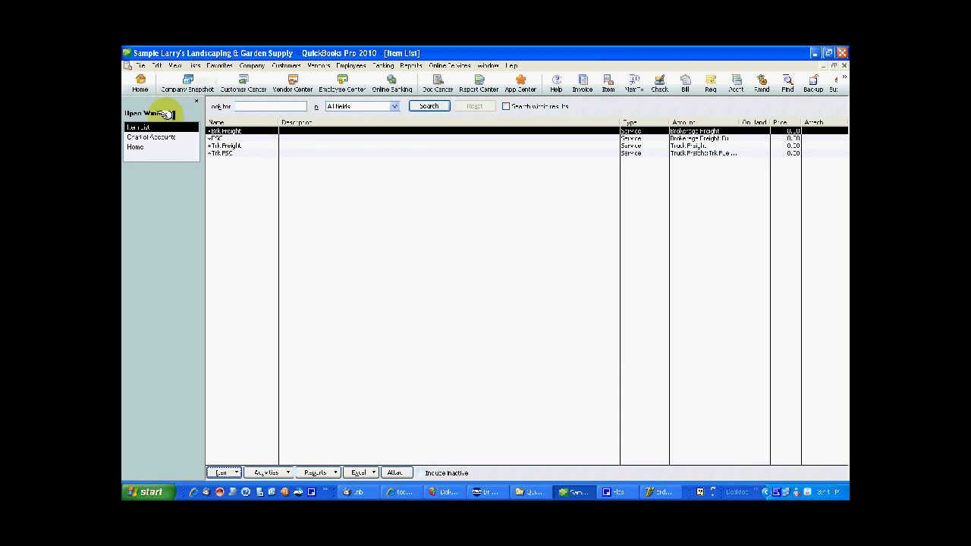
pyautogui.click(151, 146)
pyautogui.click(141, 66)
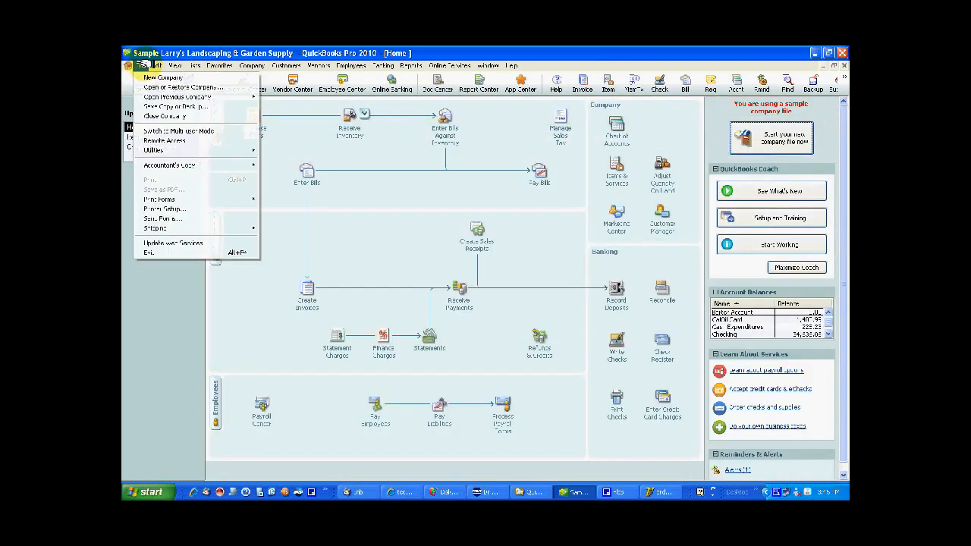
pyautogui.moveTo(155, 94)
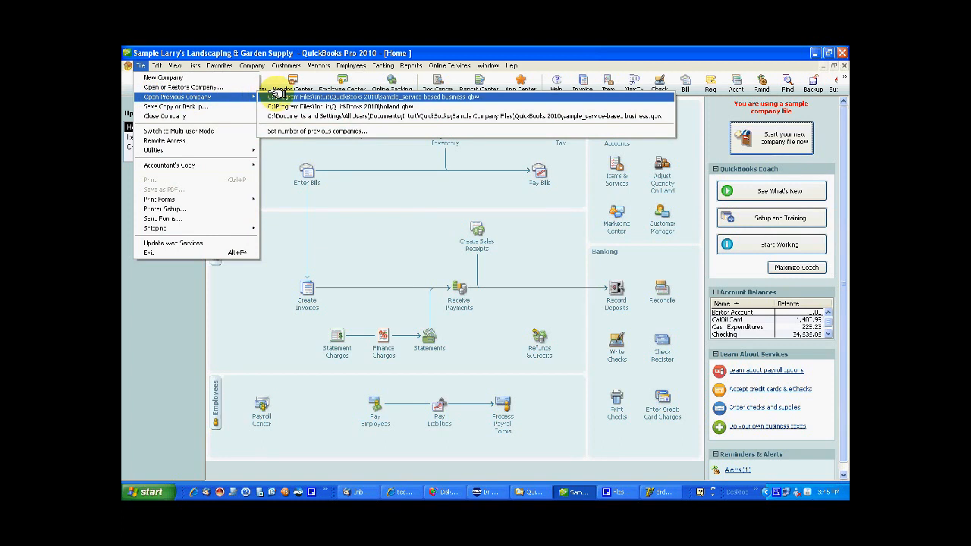
# - In the Dr Dispatch integration setup, refresh the trucking line items and check the choices for the Trucking Line Item
pyautogui.click(661, 491)
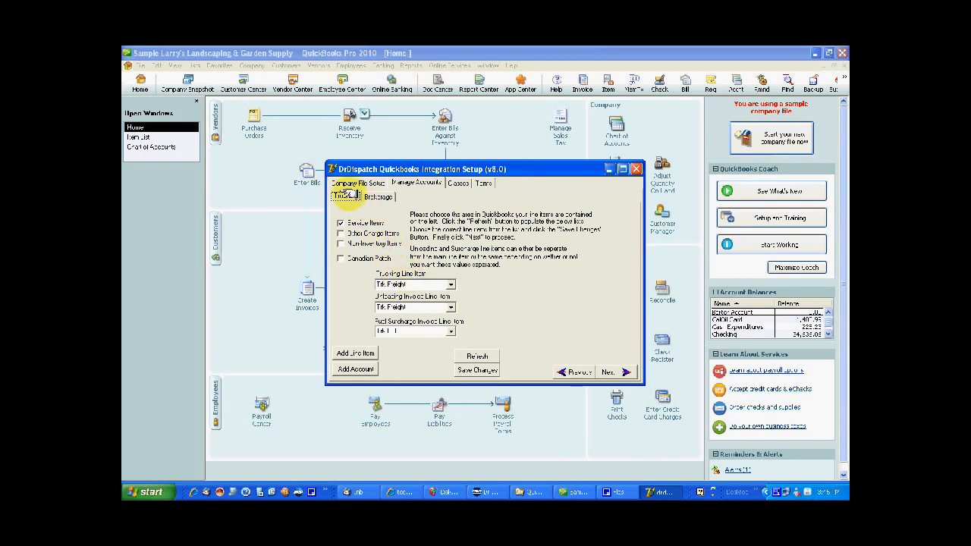
pyautogui.click(475, 356)
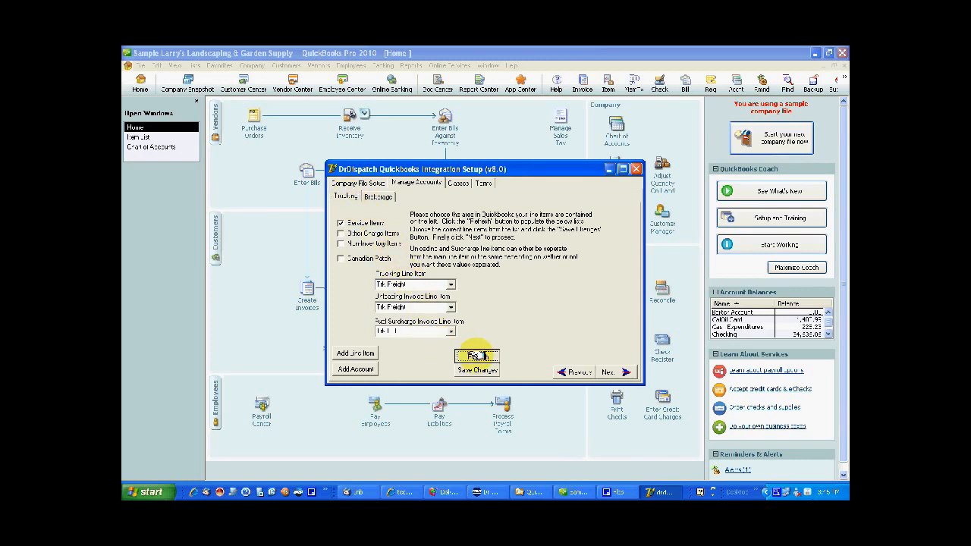
pyautogui.click(451, 285)
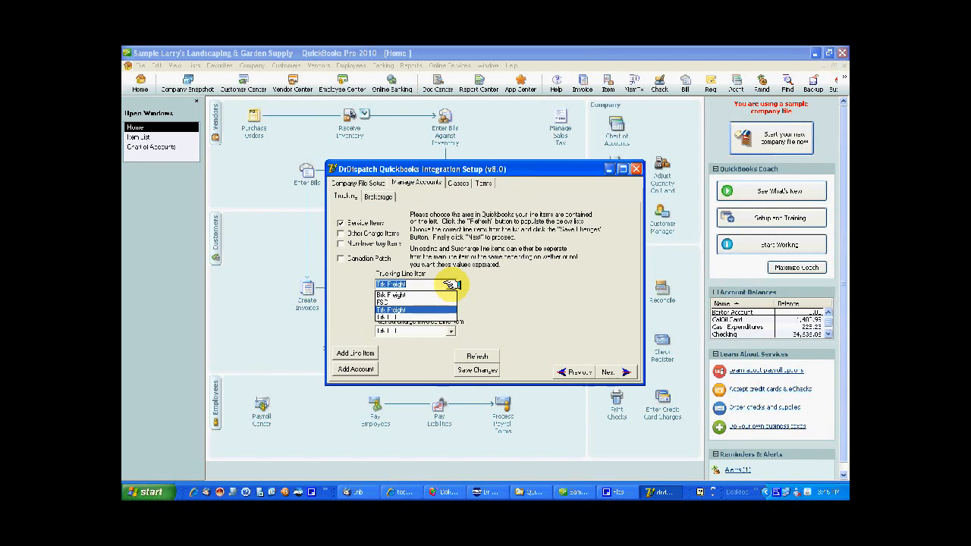
pyautogui.click(450, 284)
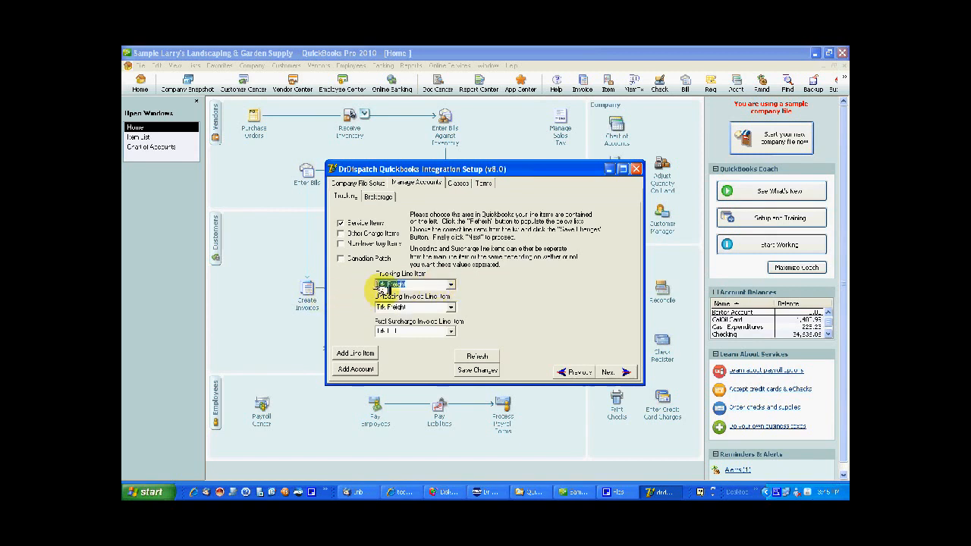
pyautogui.click(450, 284)
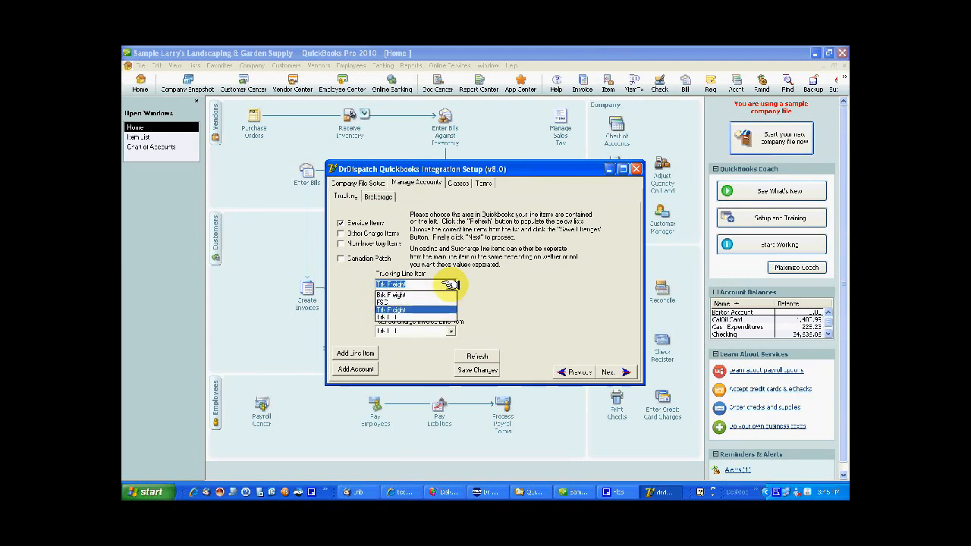
# - In the QuickBooks Item List, view the blank form for a new Service item and cancel it
pyautogui.click(135, 137)
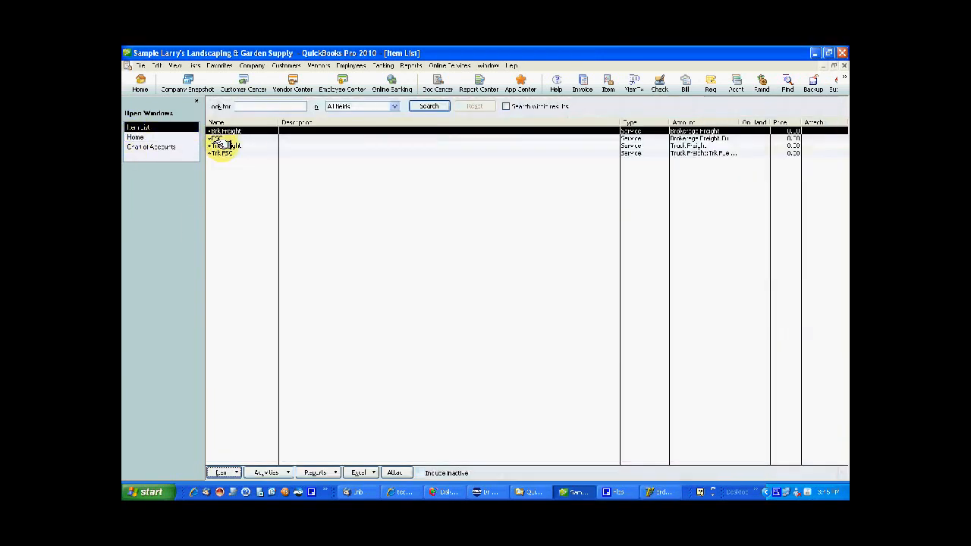
pyautogui.rightClick(250, 169)
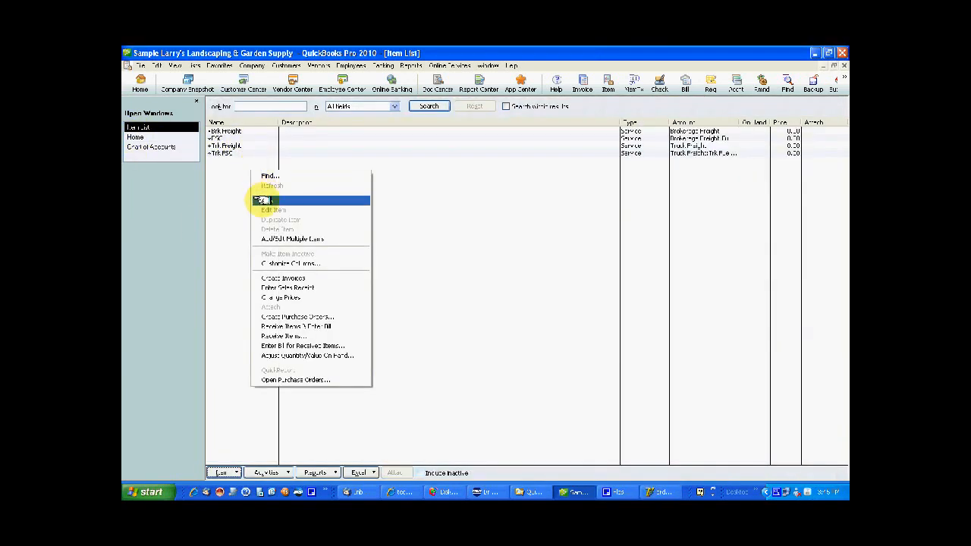
pyautogui.click(261, 200)
pyautogui.click(314, 141)
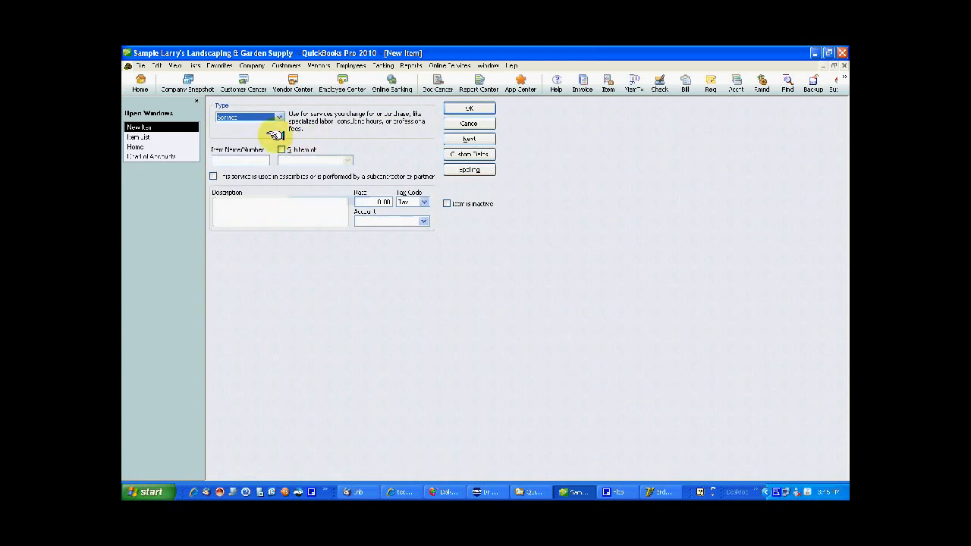
pyautogui.click(467, 124)
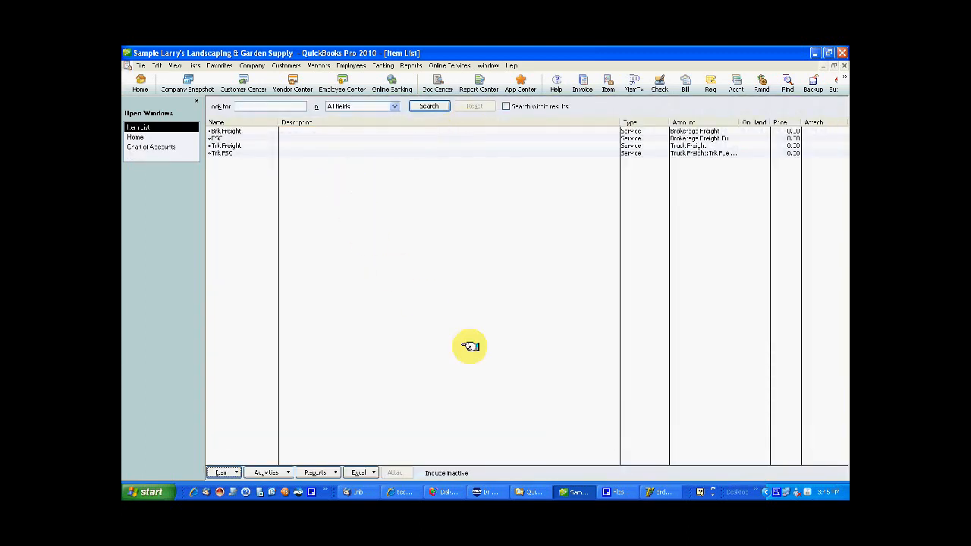
# - Back in the integration setup, check the choices for the trucking, unloading and fuel surcharge line items
pyautogui.click(657, 492)
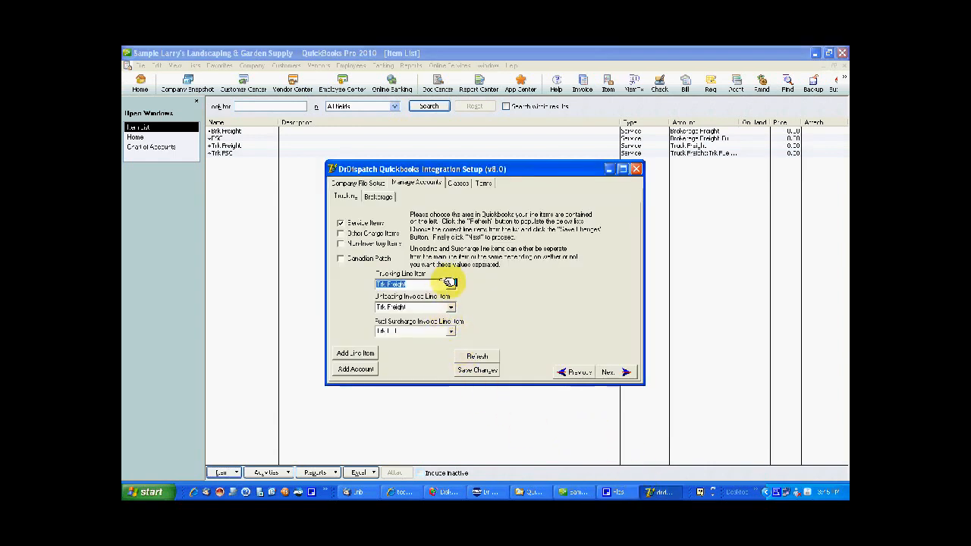
pyautogui.click(449, 283)
pyautogui.click(449, 283)
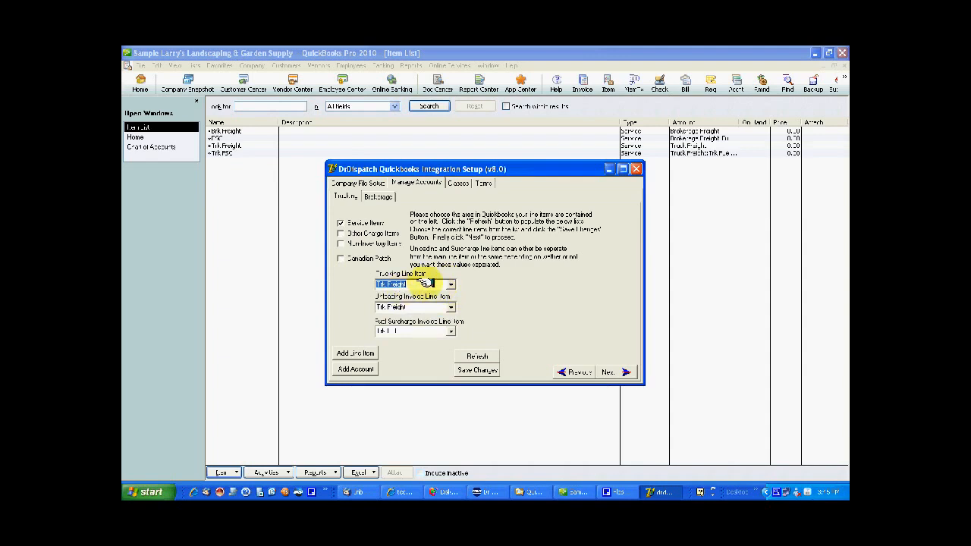
pyautogui.click(450, 306)
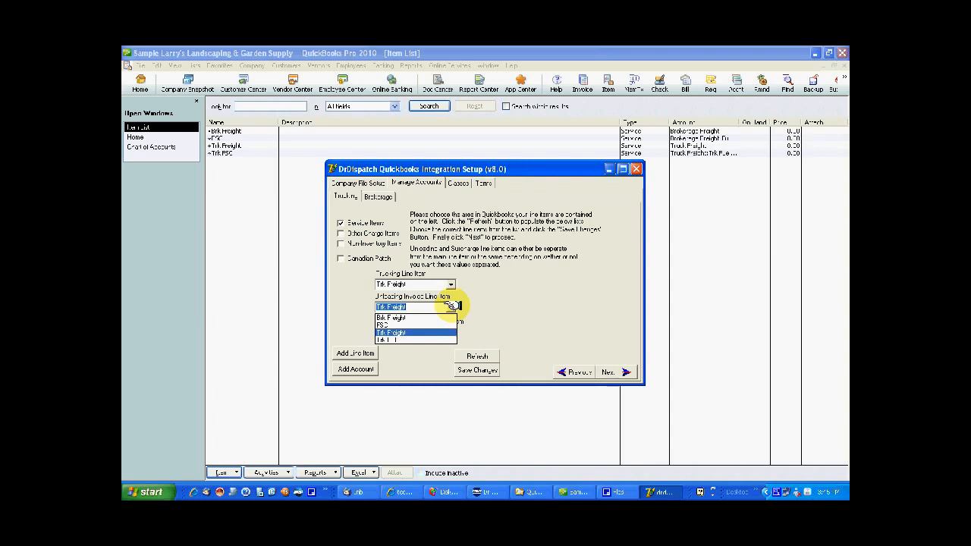
pyautogui.click(453, 305)
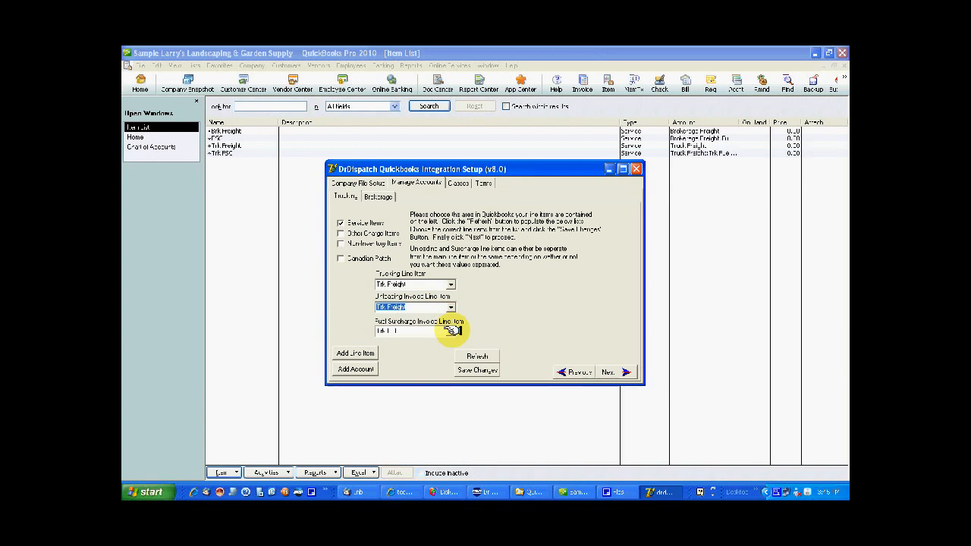
pyautogui.click(450, 330)
pyautogui.click(450, 331)
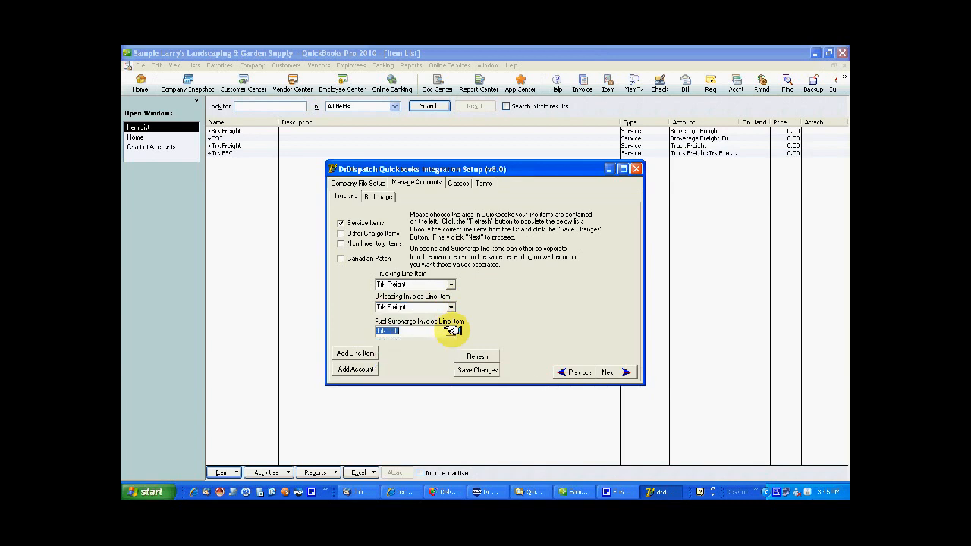
# - Check the brokerage invoice, unloading and fuel surcharge line item choices, and save the brokerage settings
pyautogui.click(367, 197)
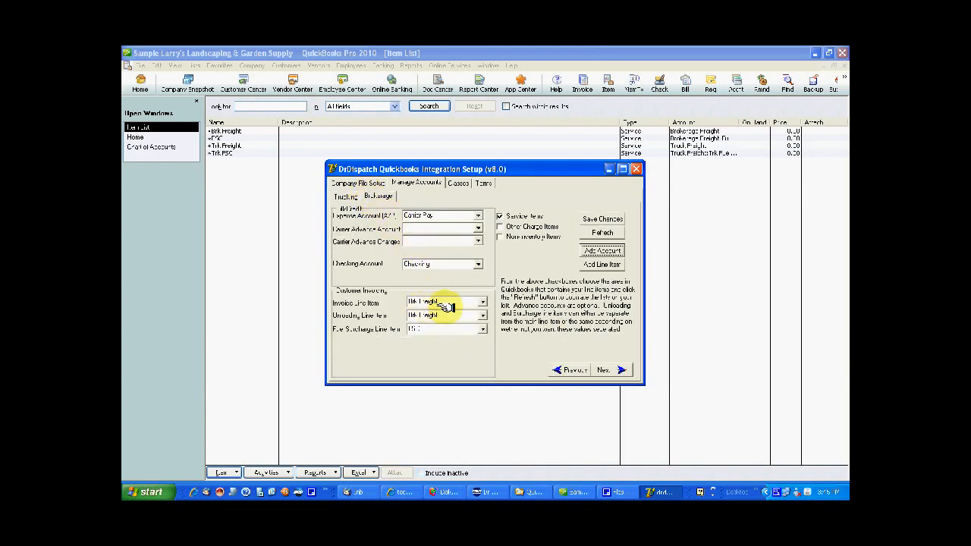
pyautogui.click(481, 302)
pyautogui.click(481, 302)
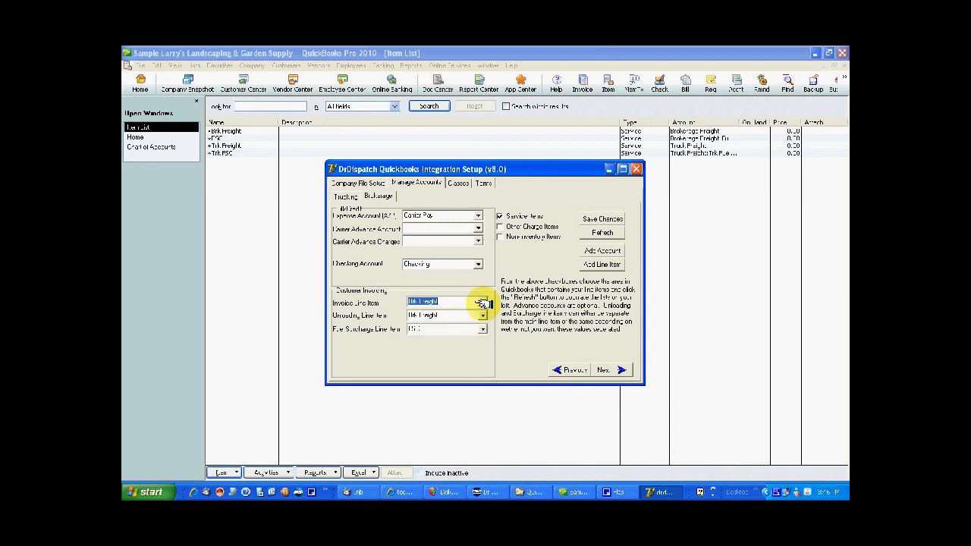
pyautogui.click(482, 315)
pyautogui.click(481, 315)
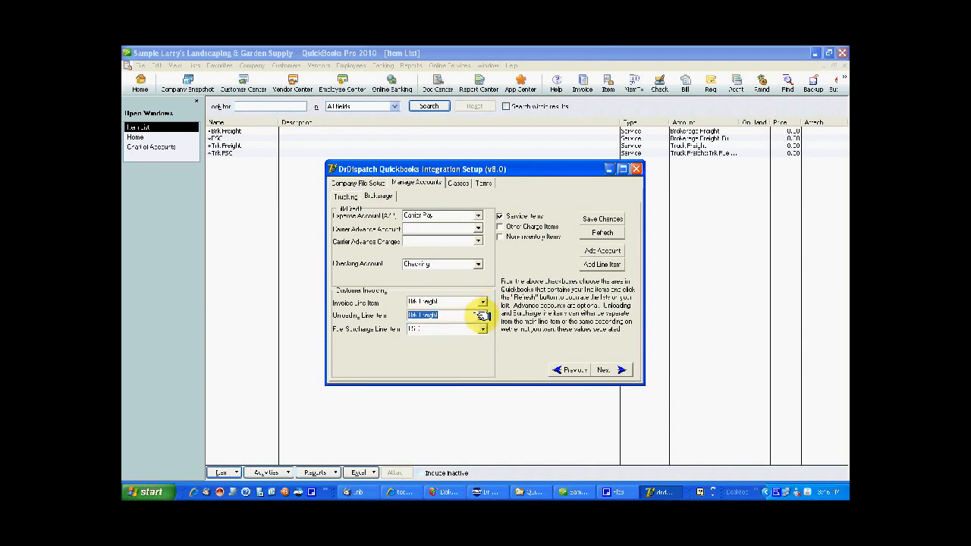
pyautogui.click(483, 328)
pyautogui.click(481, 328)
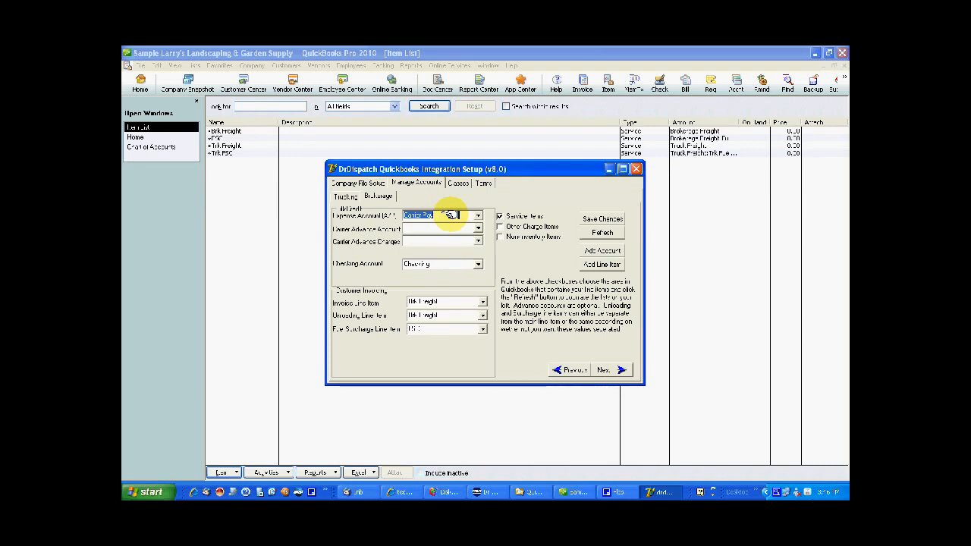
pyautogui.click(595, 218)
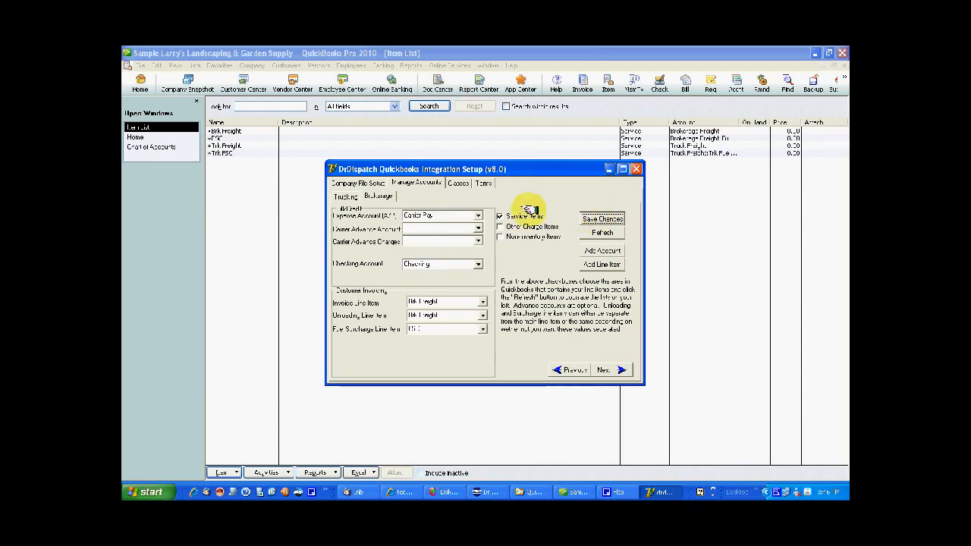
# - Review the integration's Classes and Terms settings, and close the System Configuration in Dr Dispatch
pyautogui.click(464, 182)
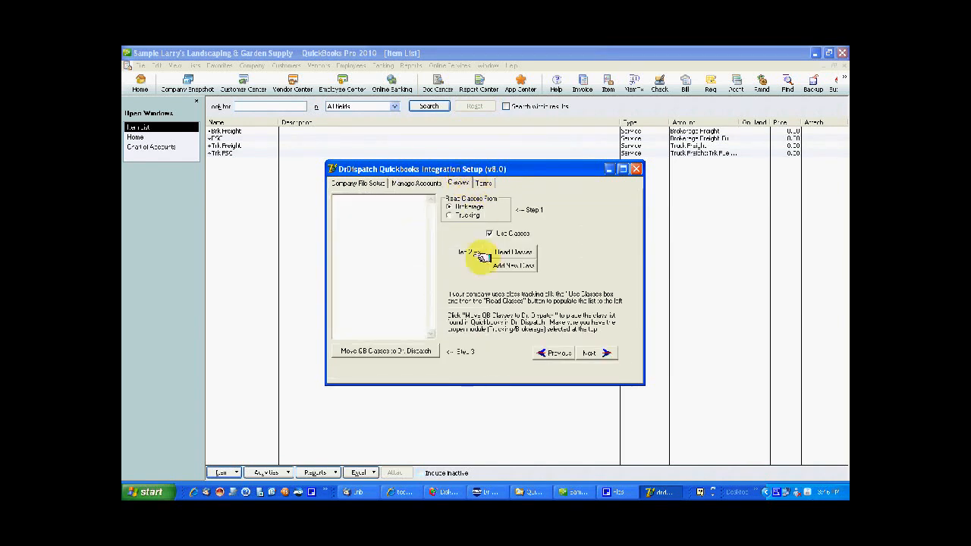
pyautogui.click(482, 183)
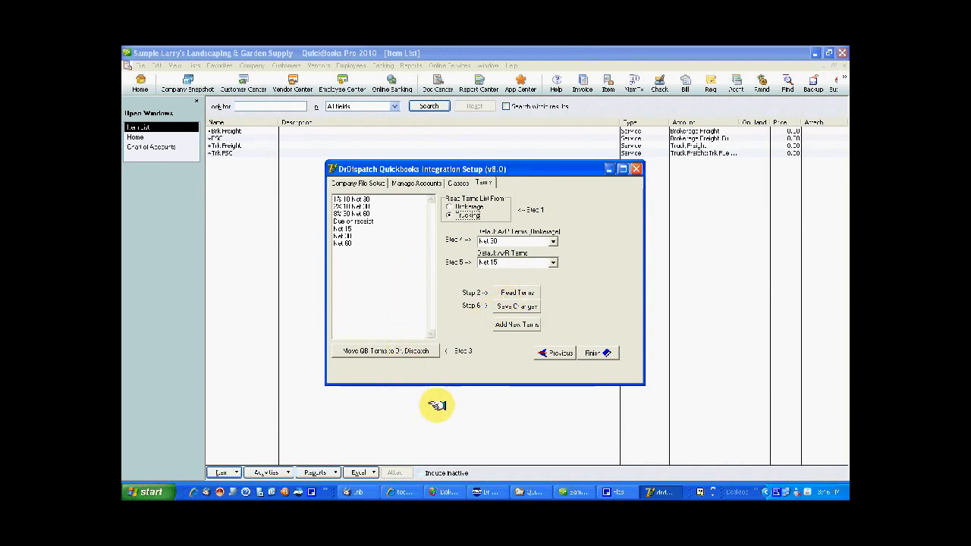
pyautogui.click(485, 491)
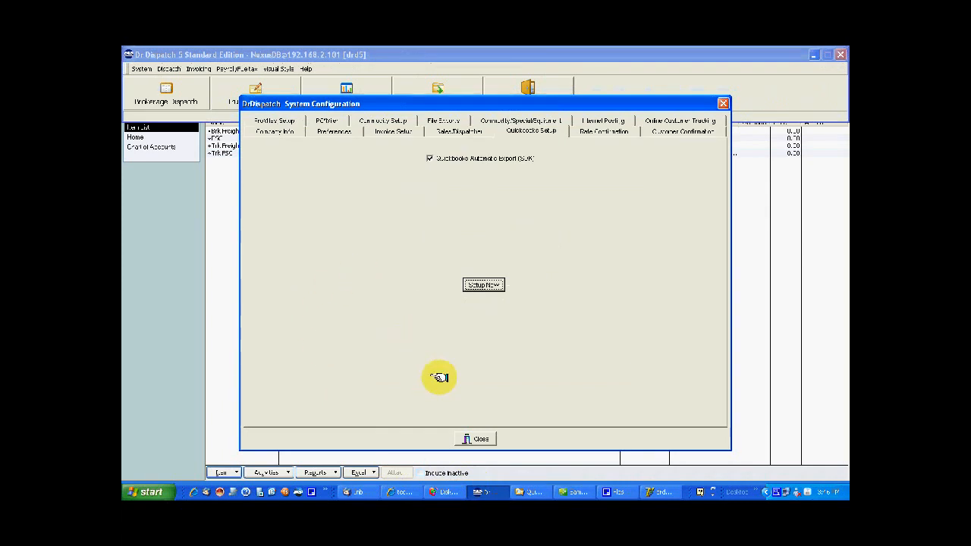
pyautogui.click(475, 439)
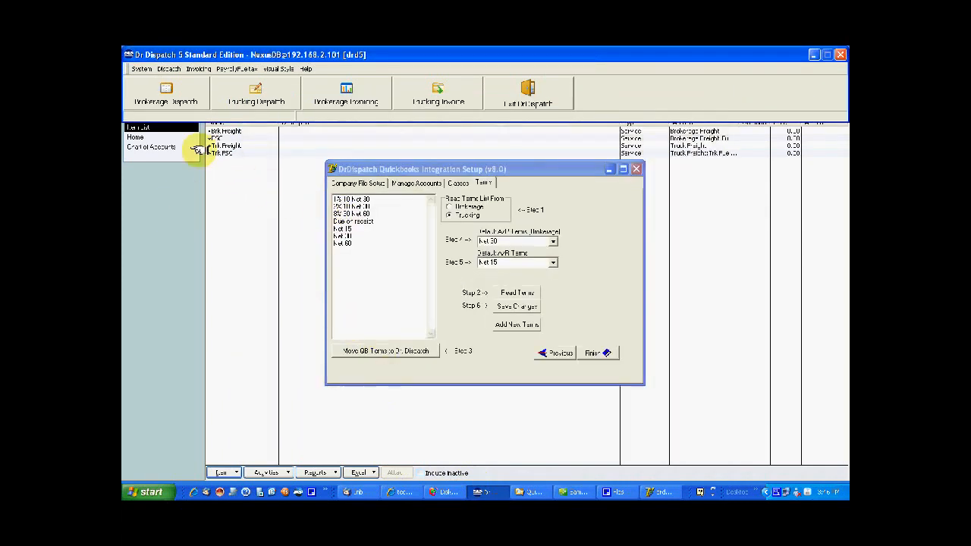
# - Open the customers in Trucking Dispatch and look for the payment terms in the financial, physical location and rate quote details
pyautogui.click(227, 90)
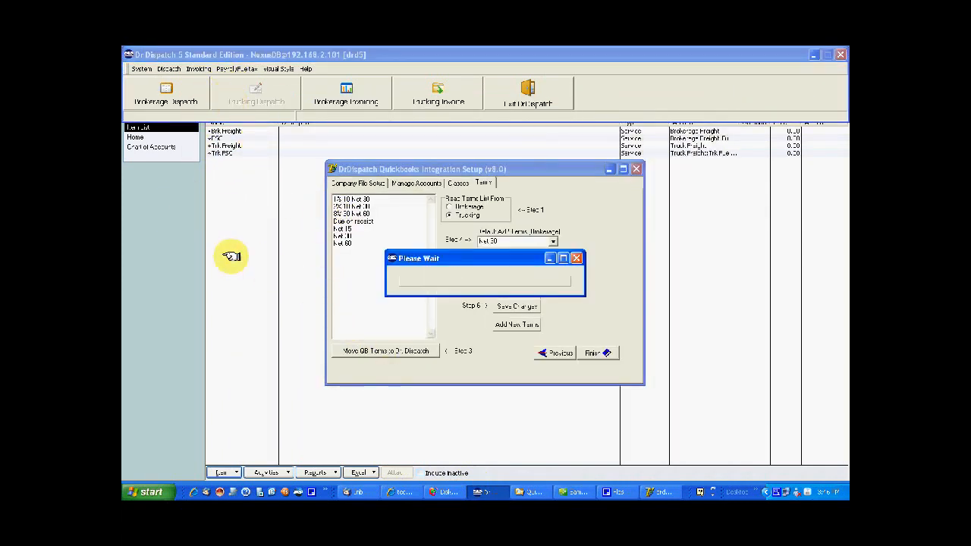
pyautogui.click(432, 434)
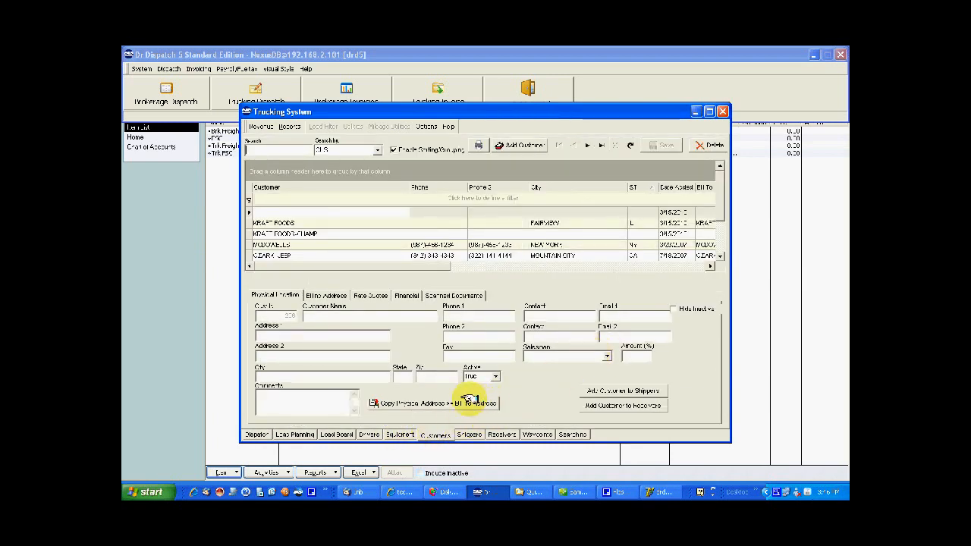
pyautogui.click(396, 294)
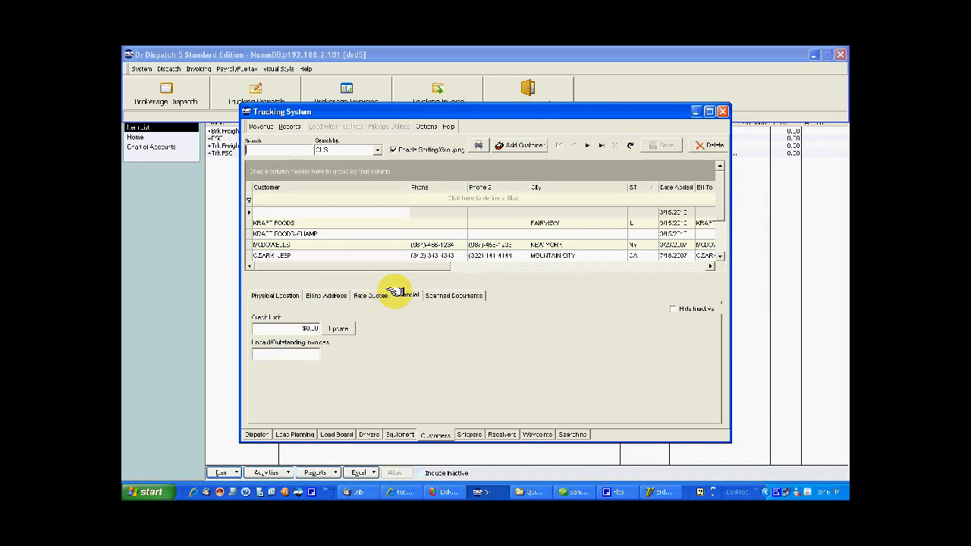
pyautogui.click(282, 294)
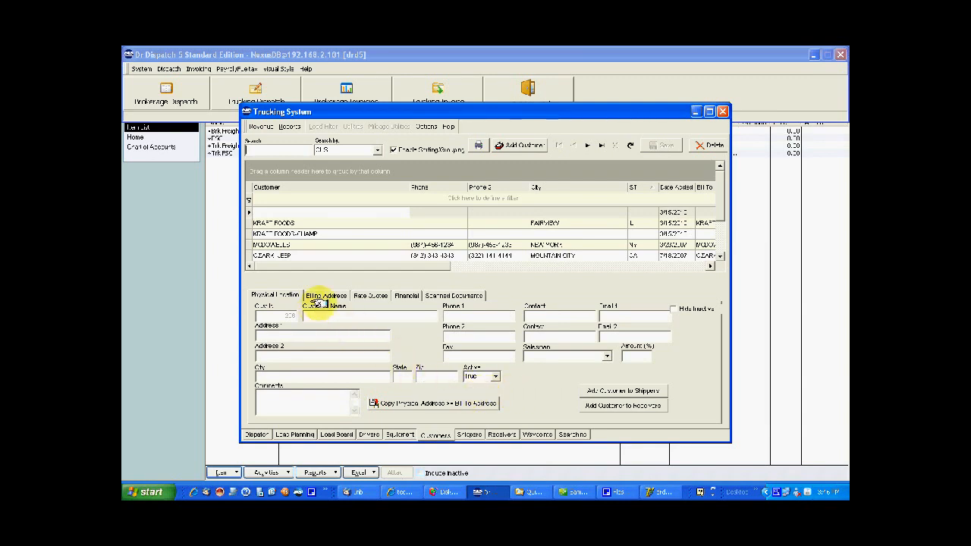
pyautogui.click(403, 295)
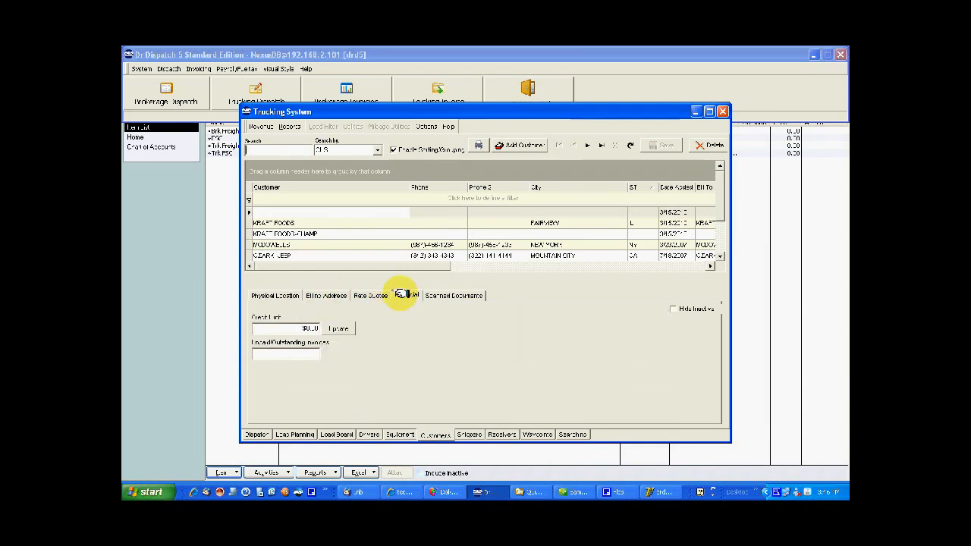
pyautogui.click(372, 295)
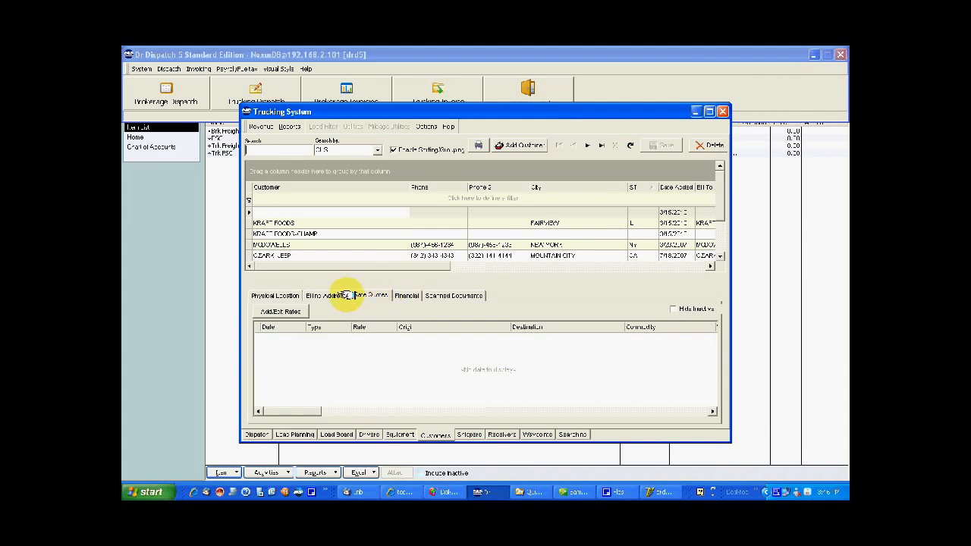
# - Check the payment terms choices in the customer's billing address, try a custom entry there, and close the Trucking System
pyautogui.click(341, 295)
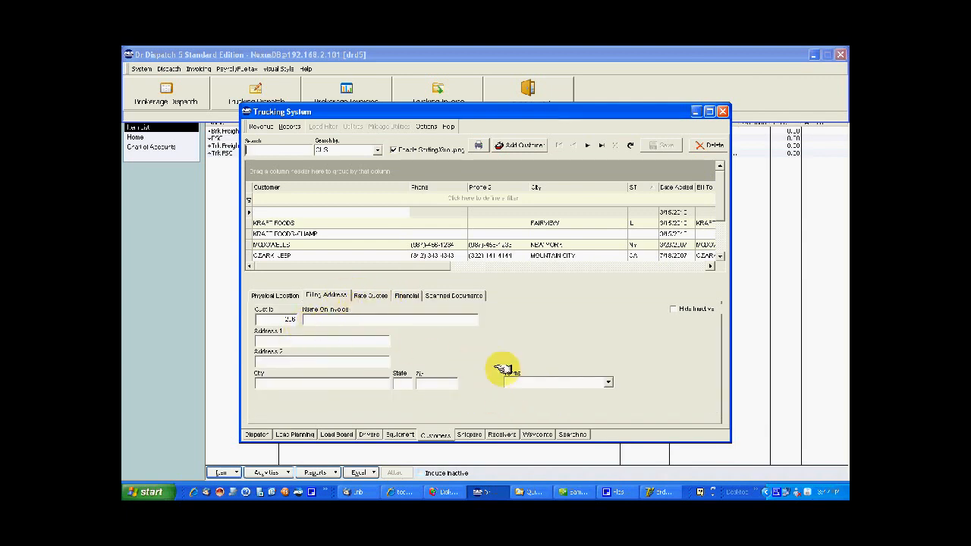
pyautogui.click(611, 382)
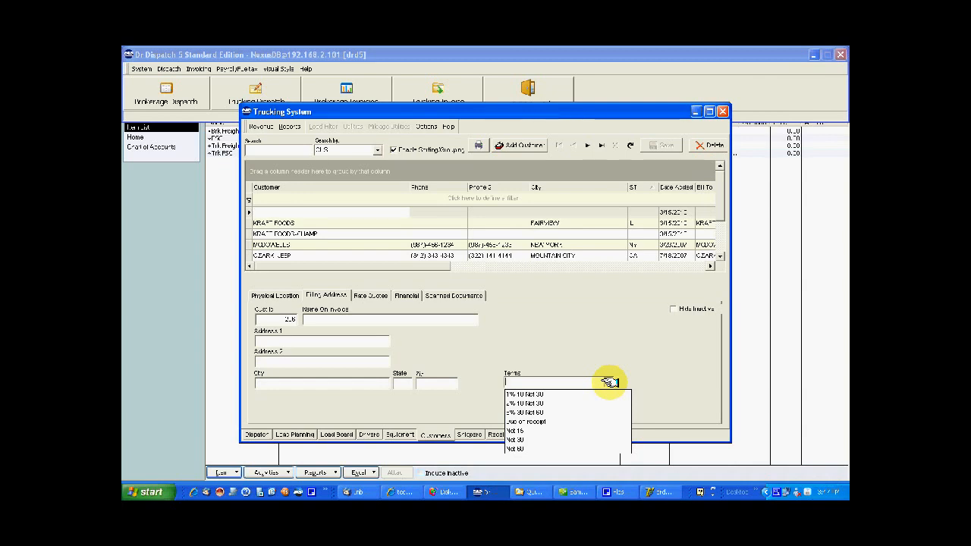
pyautogui.click(565, 386)
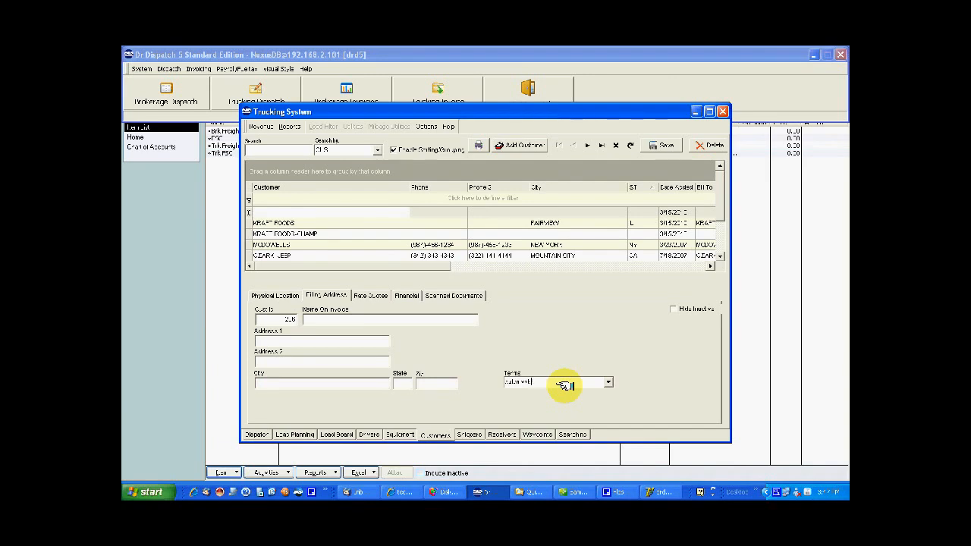
pyautogui.click(609, 382)
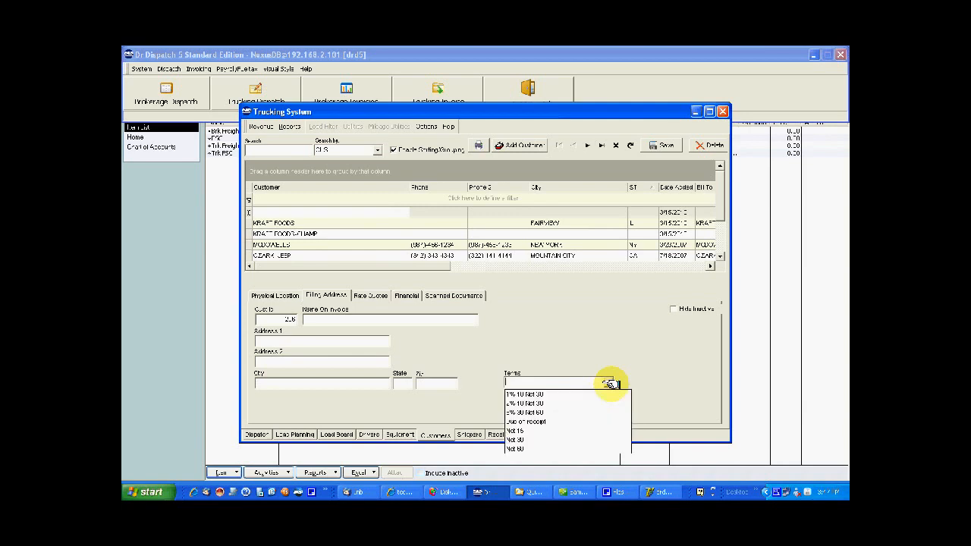
pyautogui.click(610, 383)
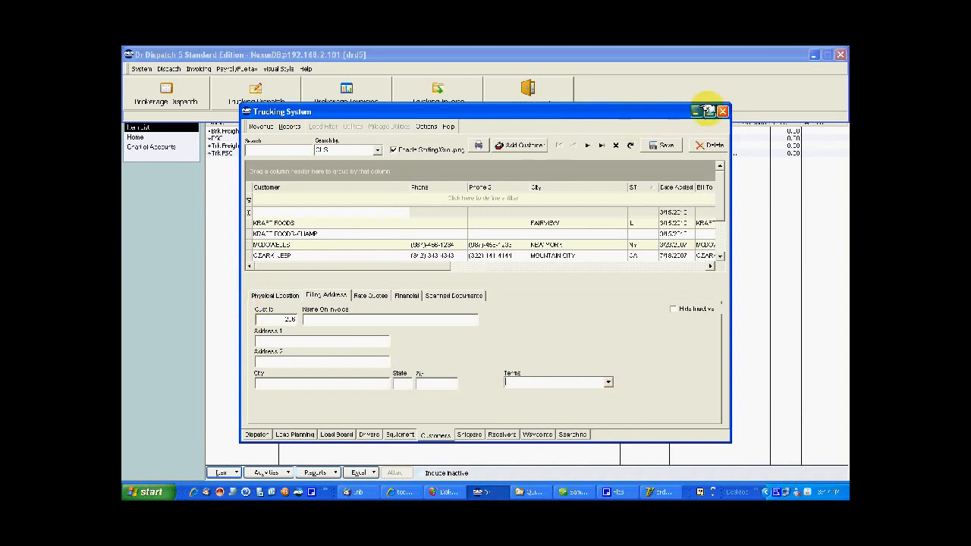
pyautogui.click(721, 111)
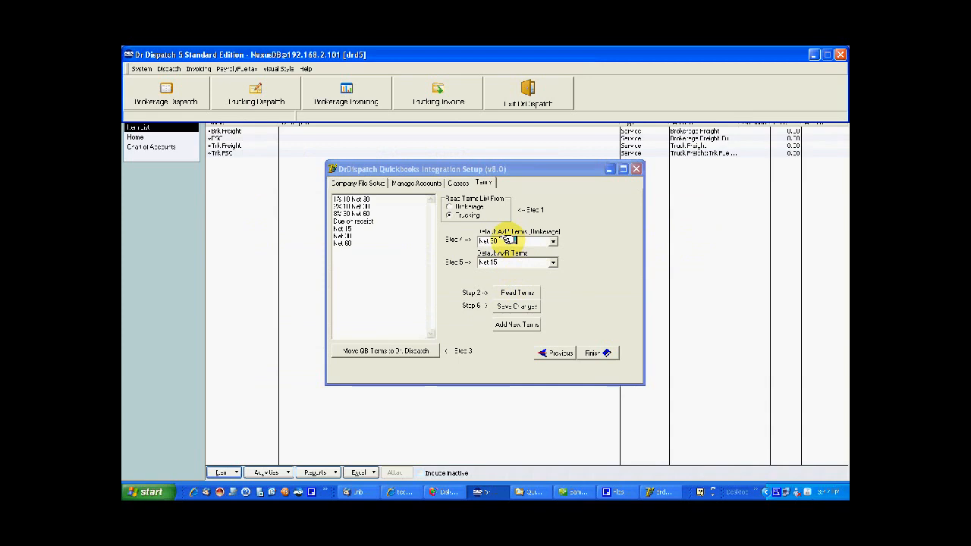
# - Review the default A/P and A/R terms in the QuickBooks integration setup, save the terms settings and finish the setup
pyautogui.moveTo(507, 240); pyautogui.dragTo(453, 240)
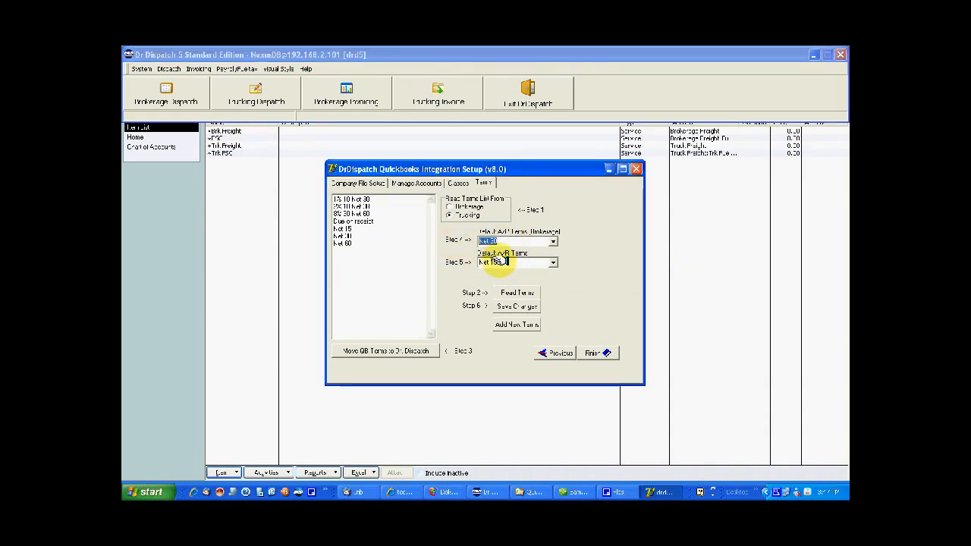
pyautogui.moveTo(499, 261); pyautogui.dragTo(455, 266)
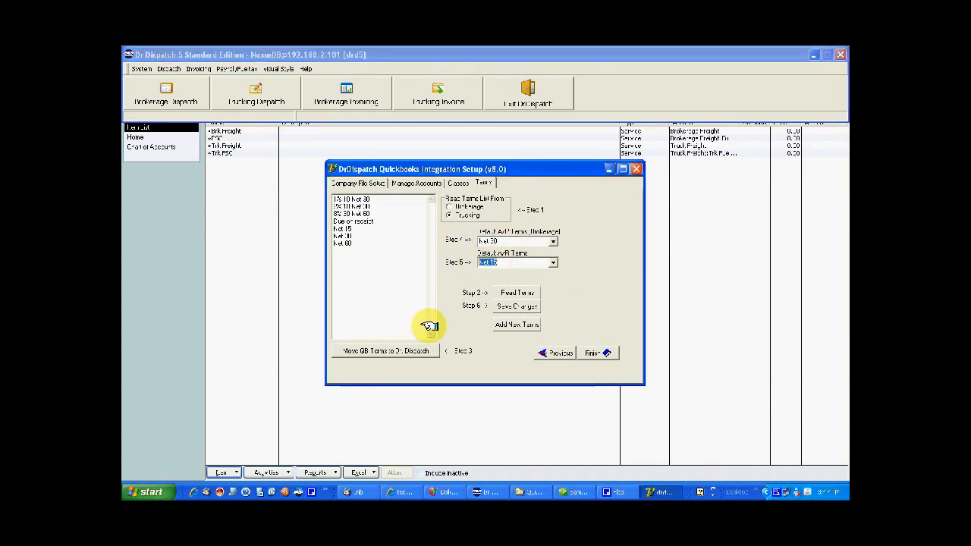
pyautogui.click(517, 306)
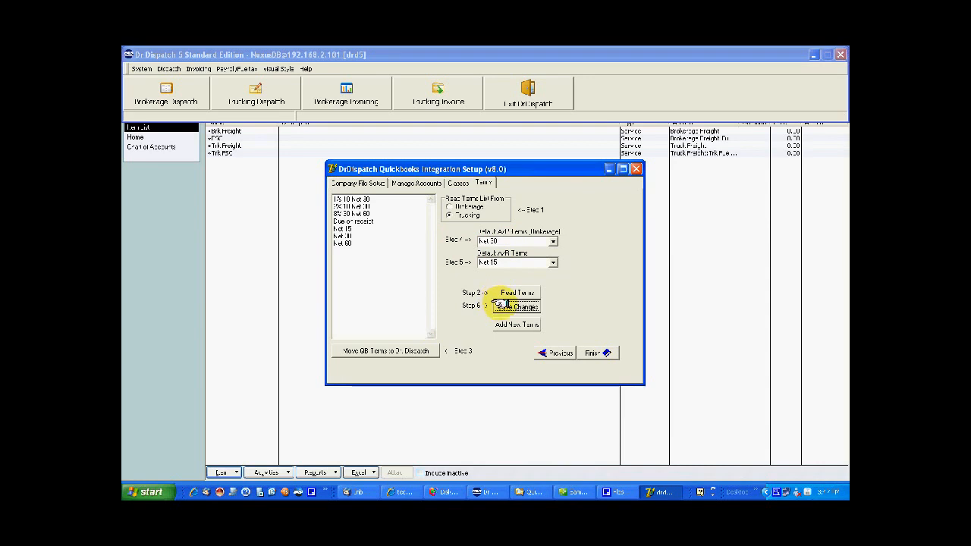
pyautogui.click(599, 353)
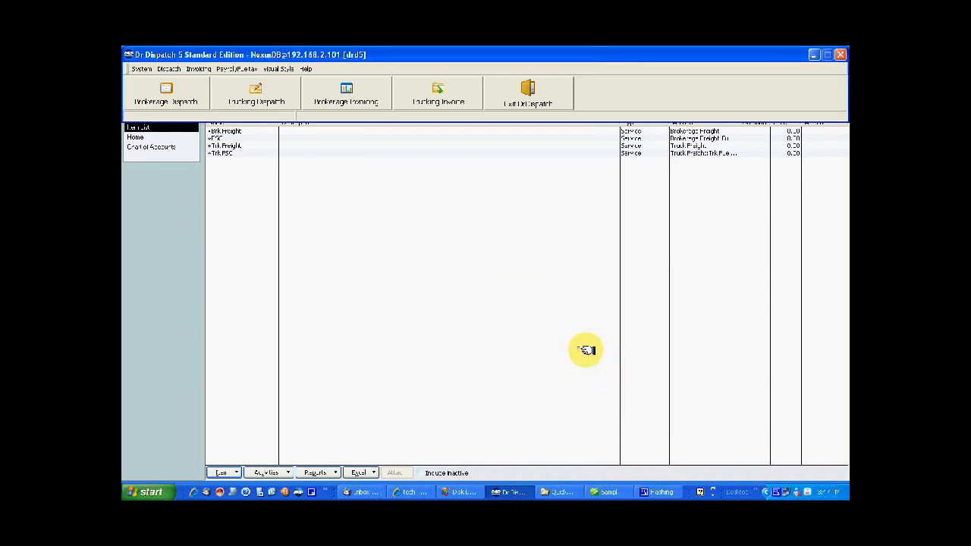
# - Open Brokerage Invoicing, mark only the KRAFT FOODS-CHAMP load for invoicing and turn off printing of the factor copy
pyautogui.click(376, 101)
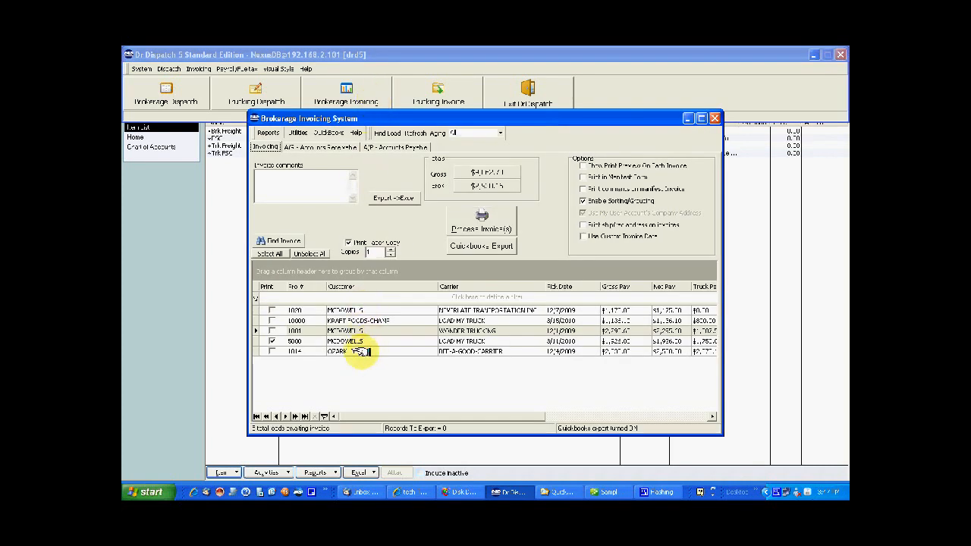
pyautogui.click(272, 320)
pyautogui.click(273, 338)
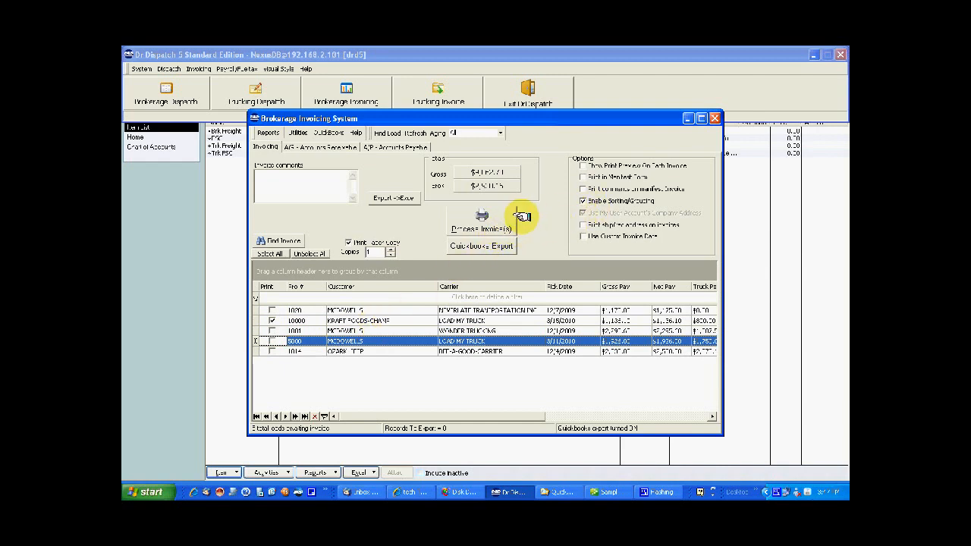
pyautogui.click(349, 243)
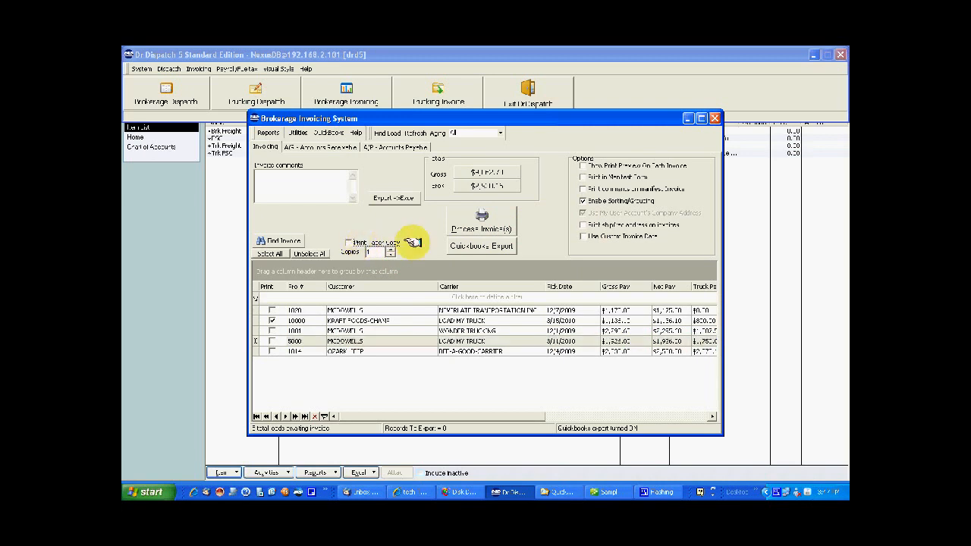
# - Try to process the invoice for the KRAFT FOODS-CHAMP load, dismissing the messages
pyautogui.click(471, 228)
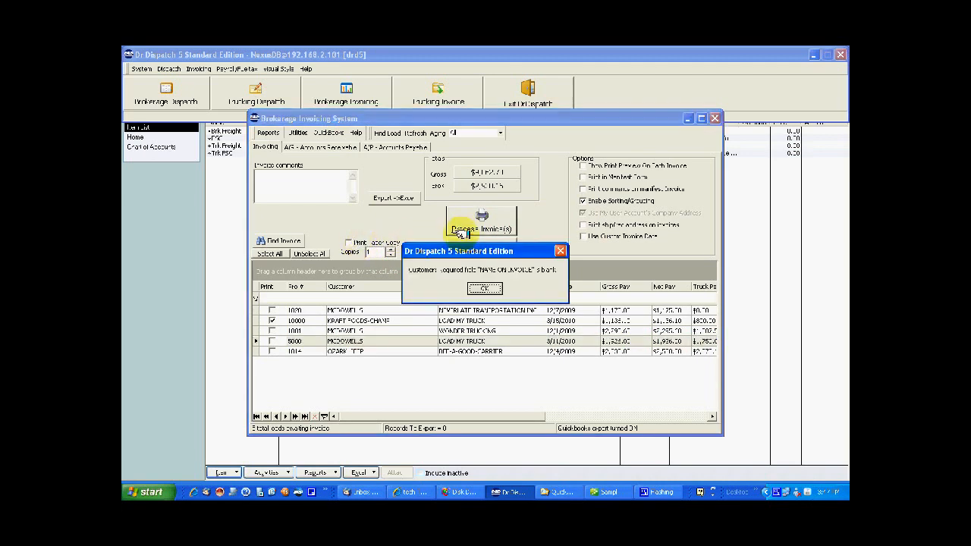
pyautogui.click(481, 287)
pyautogui.click(481, 287)
pyautogui.click(480, 287)
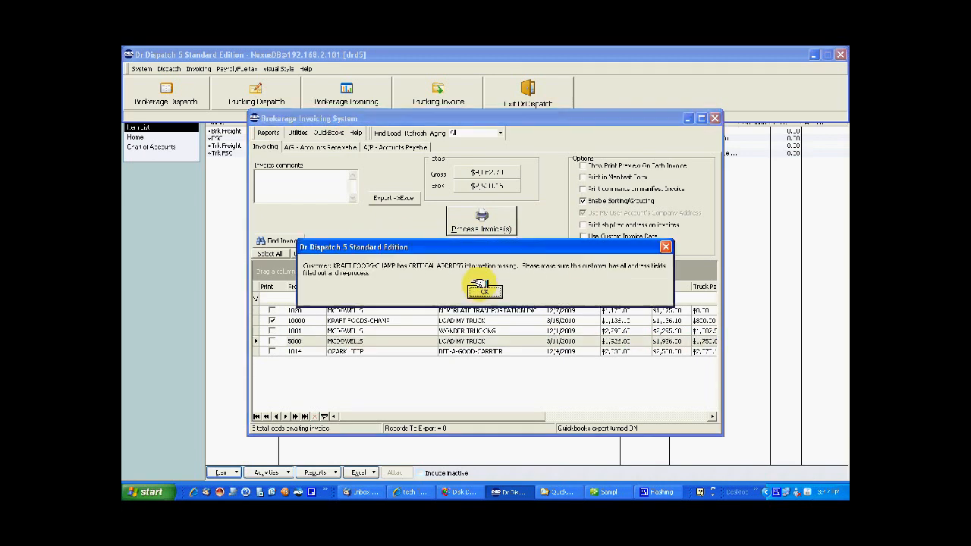
pyautogui.click(481, 289)
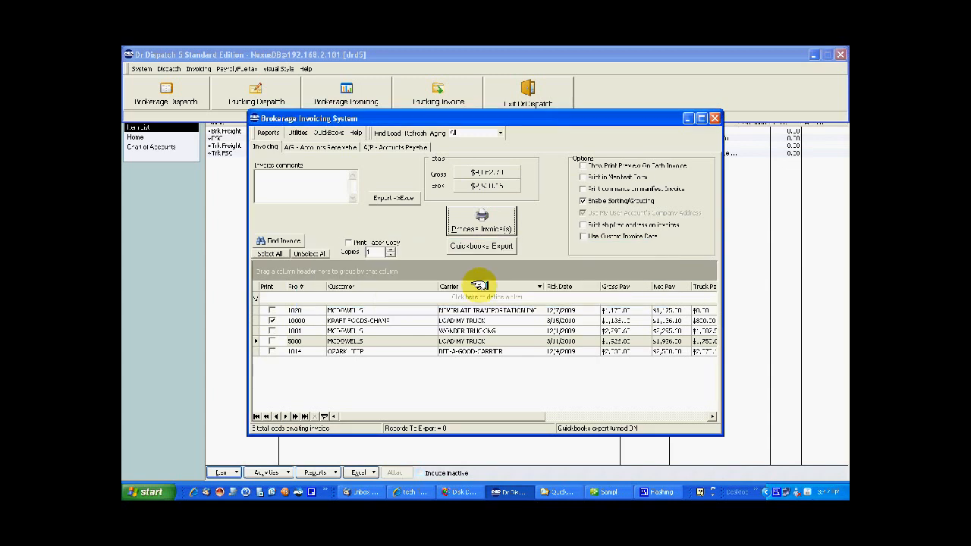
# - Mark the MCDOWELLS load carried by WONDER TRUCKING instead of the KRAFT FOODS-CHAMP load, and process its invoice
pyautogui.click(273, 322)
pyautogui.click(271, 331)
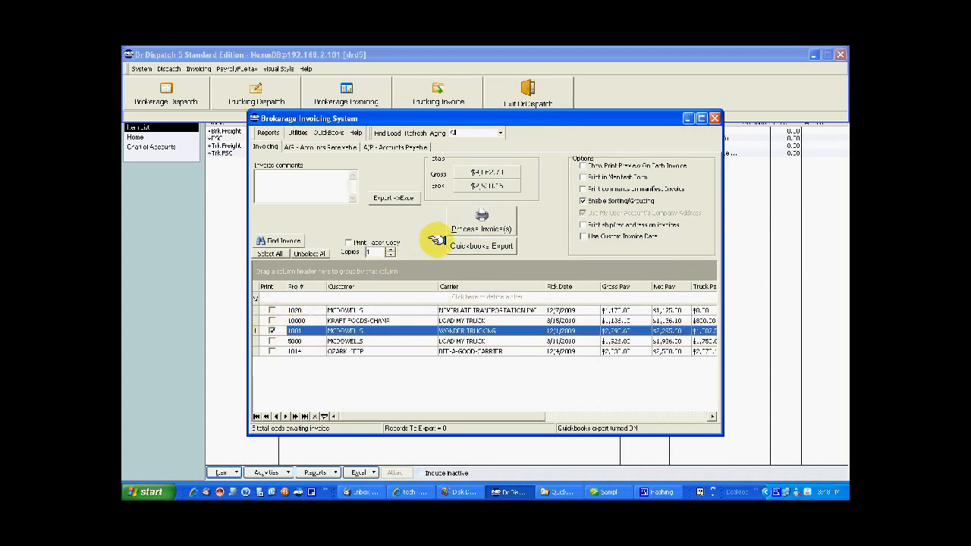
pyautogui.click(477, 224)
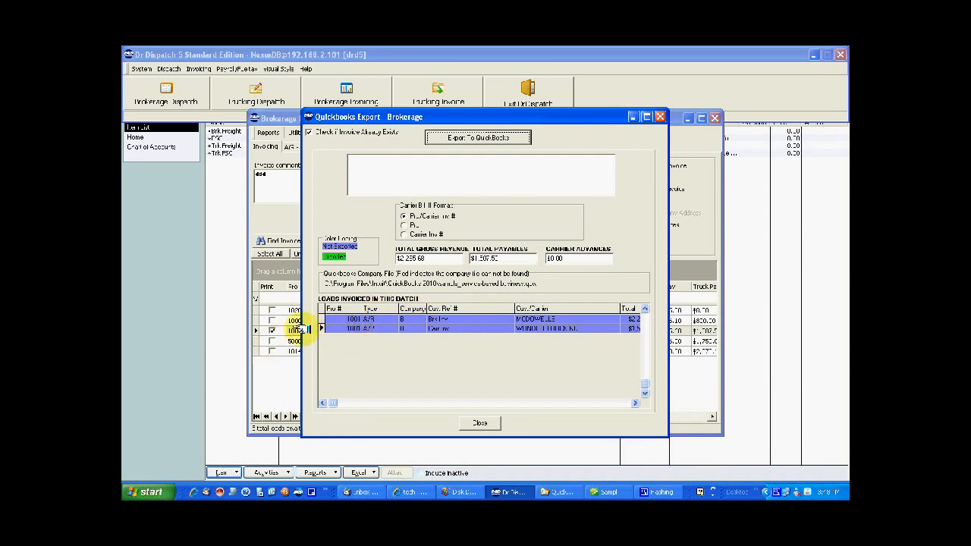
# - Check the A/R and A/P entries of the invoiced load in the brokerage QuickBooks export, and close the export window
pyautogui.click(382, 318)
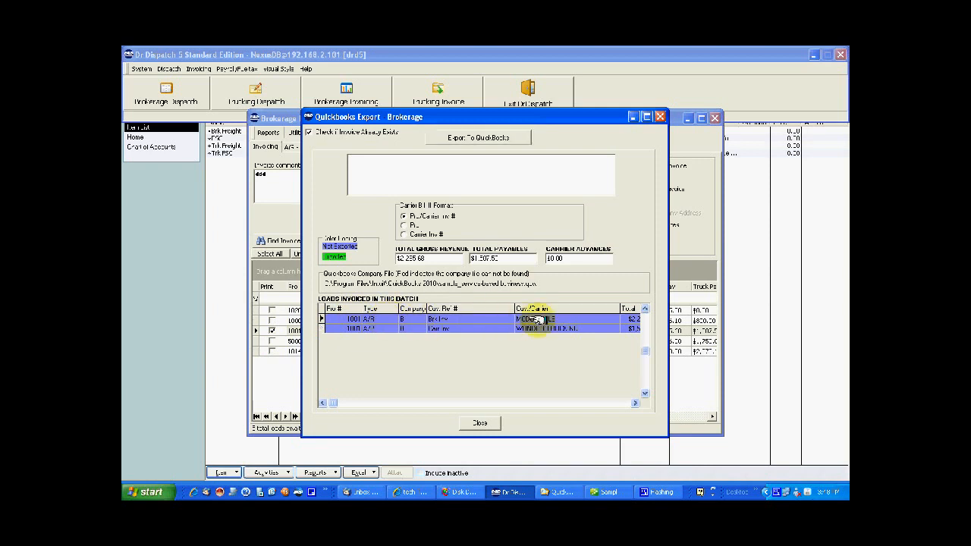
pyautogui.click(337, 327)
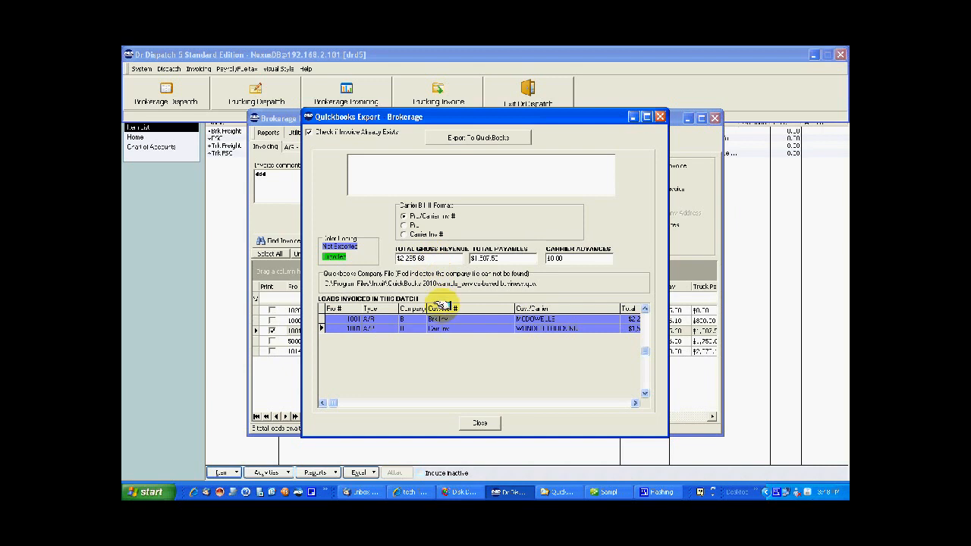
pyautogui.moveTo(480, 116); pyautogui.dragTo(677, 118)
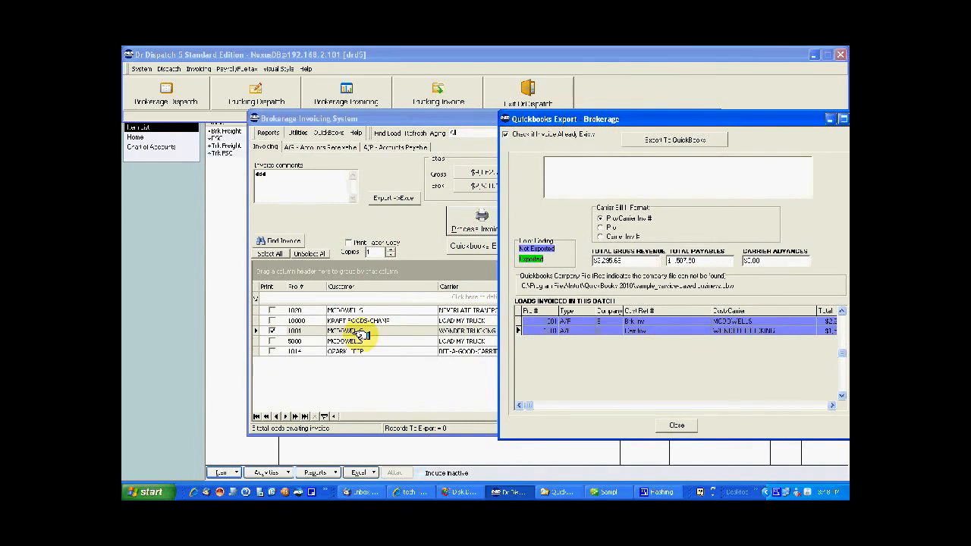
pyautogui.click(677, 425)
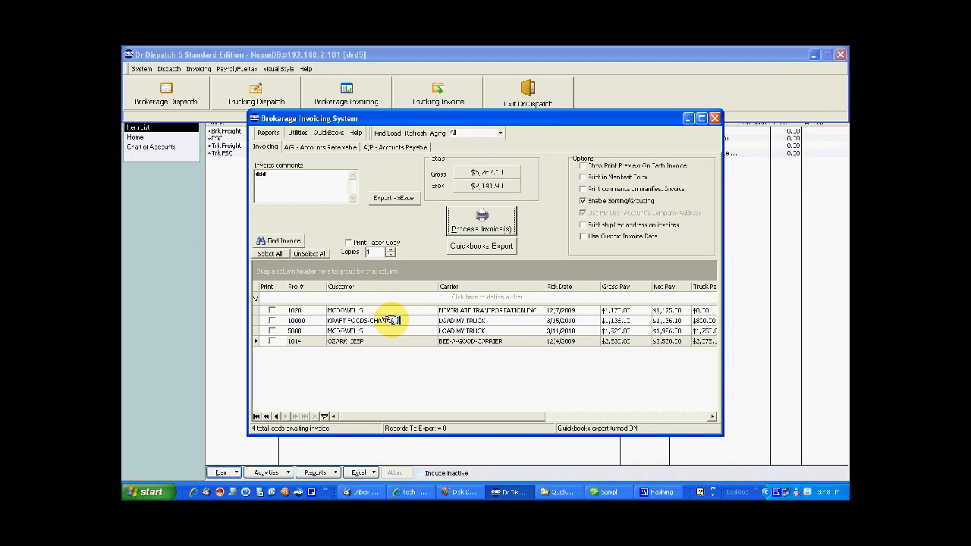
# - Export the invoiced MCDOWELLS load to QuickBooks, print the export report, confirm that it printed and close the export
pyautogui.click(456, 249)
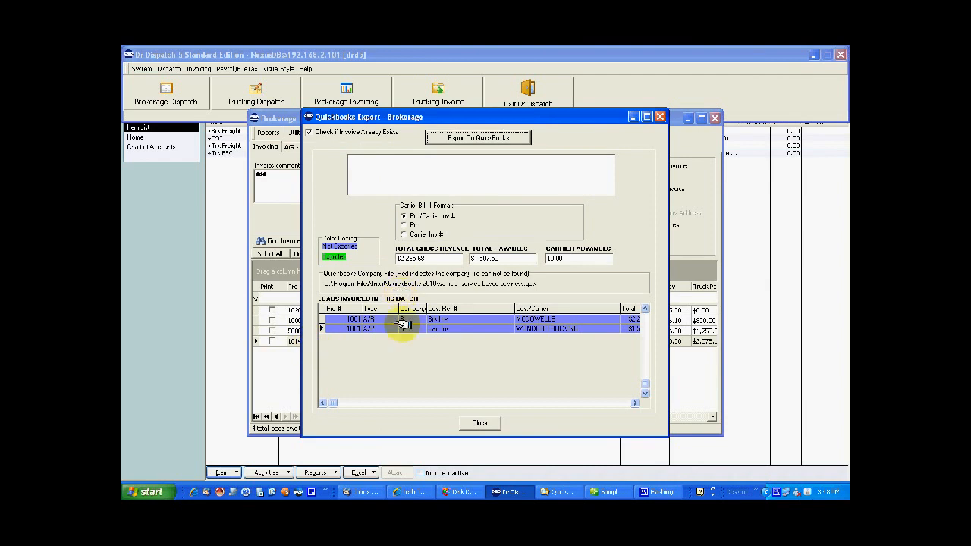
pyautogui.click(471, 138)
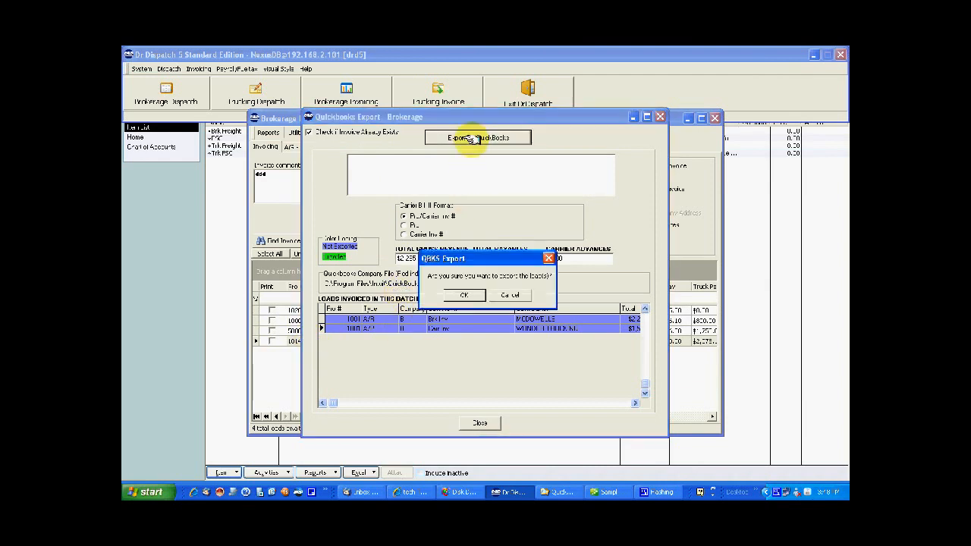
pyautogui.click(466, 291)
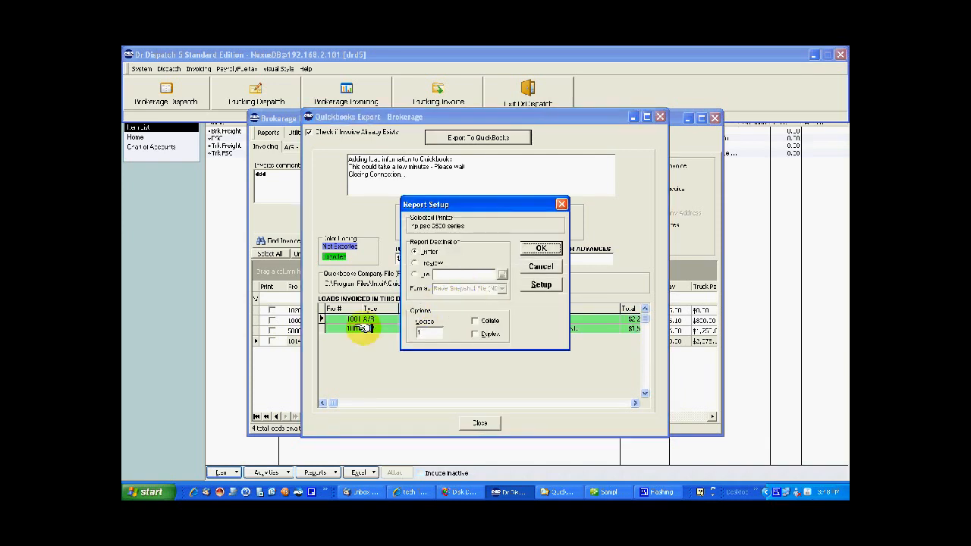
pyautogui.click(537, 250)
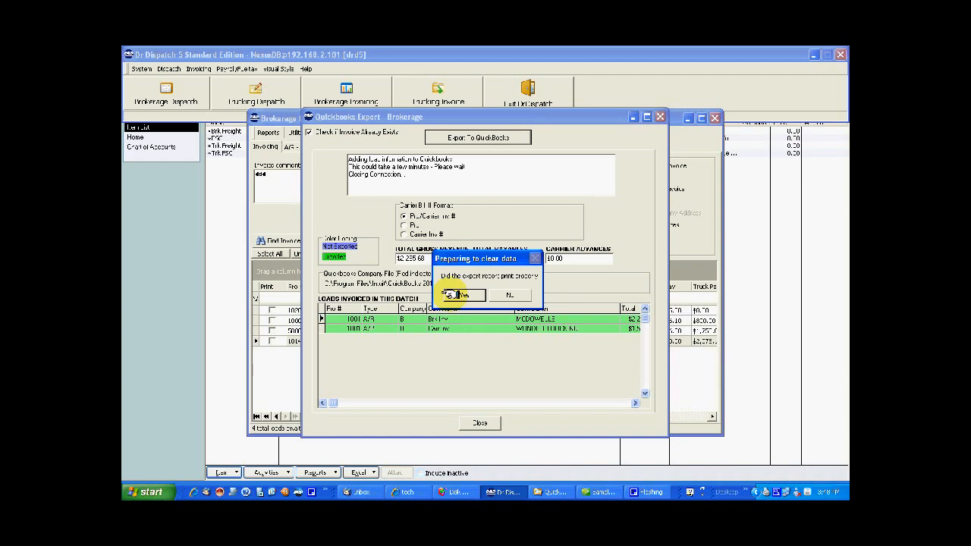
pyautogui.click(454, 294)
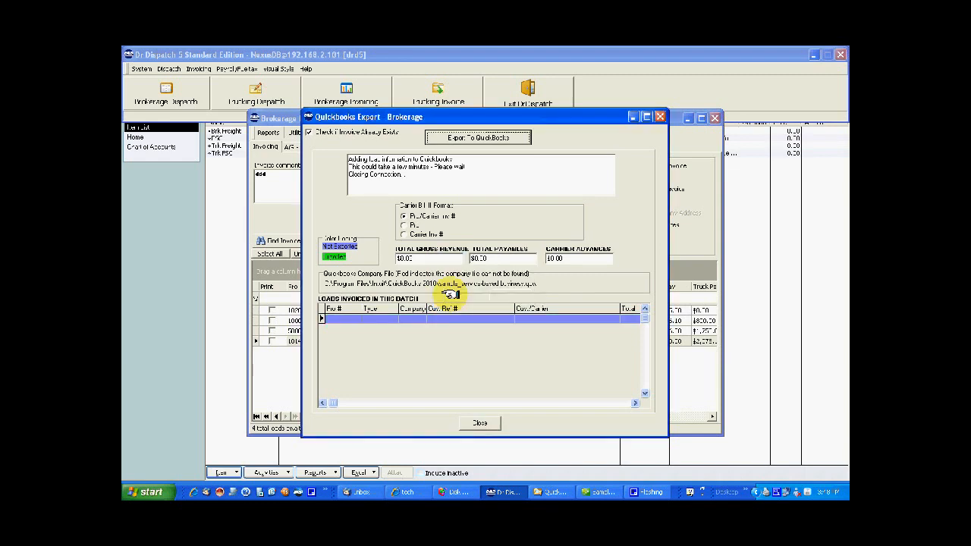
pyautogui.click(478, 420)
# - Switch to QuickBooks, open the Customer Center from the home page and select the MCDOWELLS customer
pyautogui.click(194, 315)
pyautogui.click(138, 137)
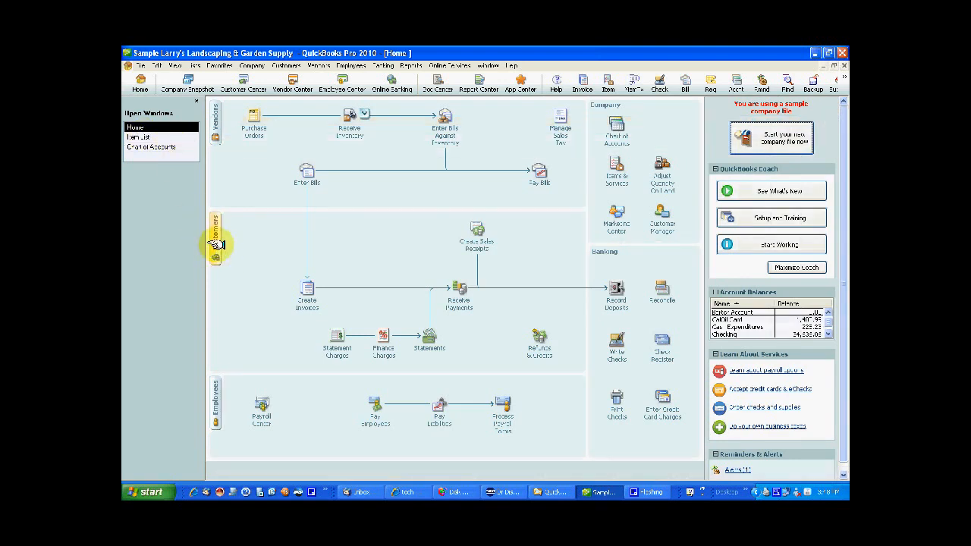
pyautogui.click(213, 243)
pyautogui.click(269, 409)
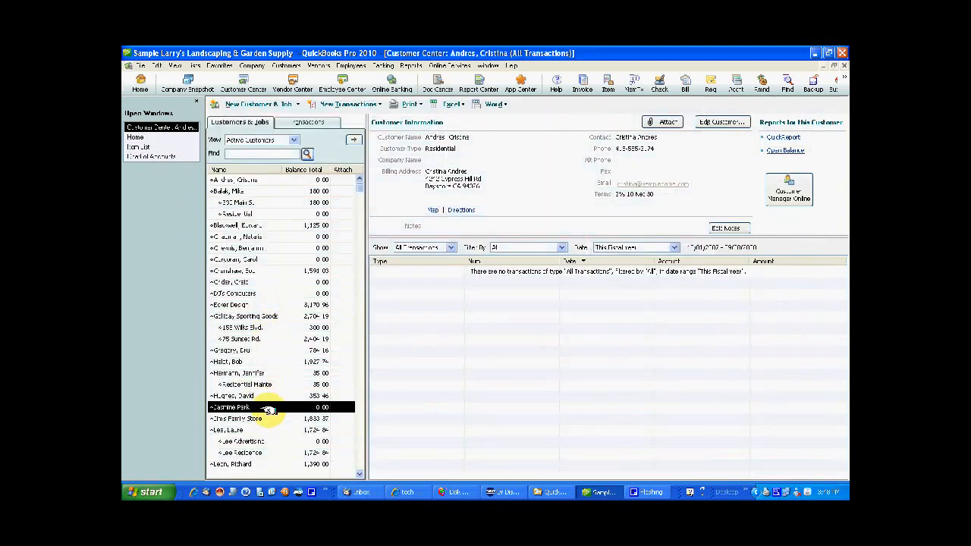
pyautogui.scroll(-4, 270, 409)
pyautogui.click(254, 418)
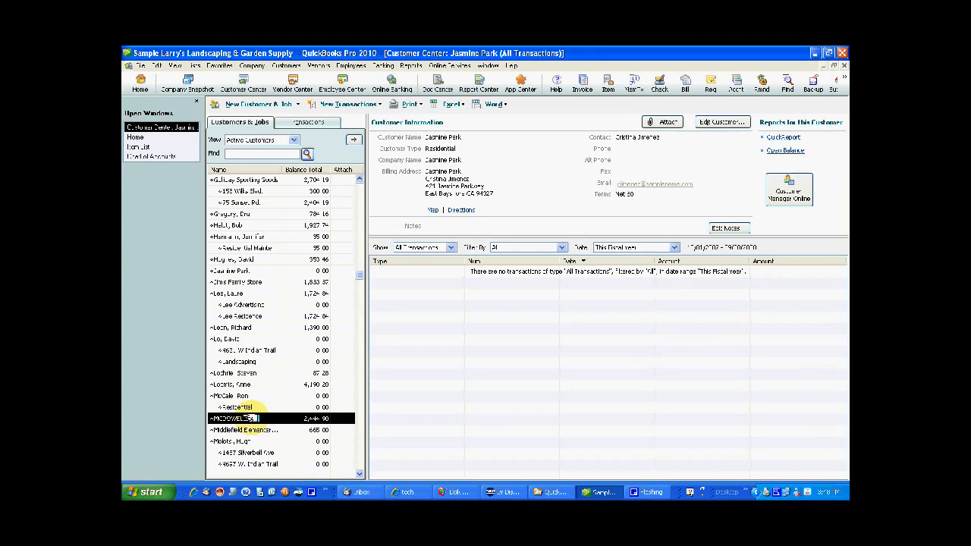
# - Widen the date range of the MCDOWELLS transactions, open the exported invoice and examine its line items, dismissing the printer message
pyautogui.click(672, 248)
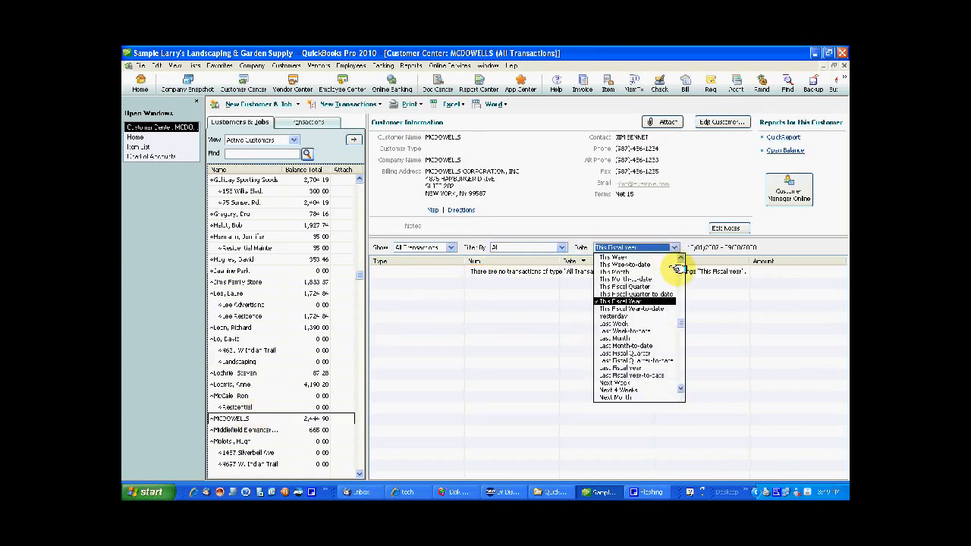
pyautogui.scroll(1, 662, 262)
pyautogui.click(660, 258)
pyautogui.doubleClick(487, 269)
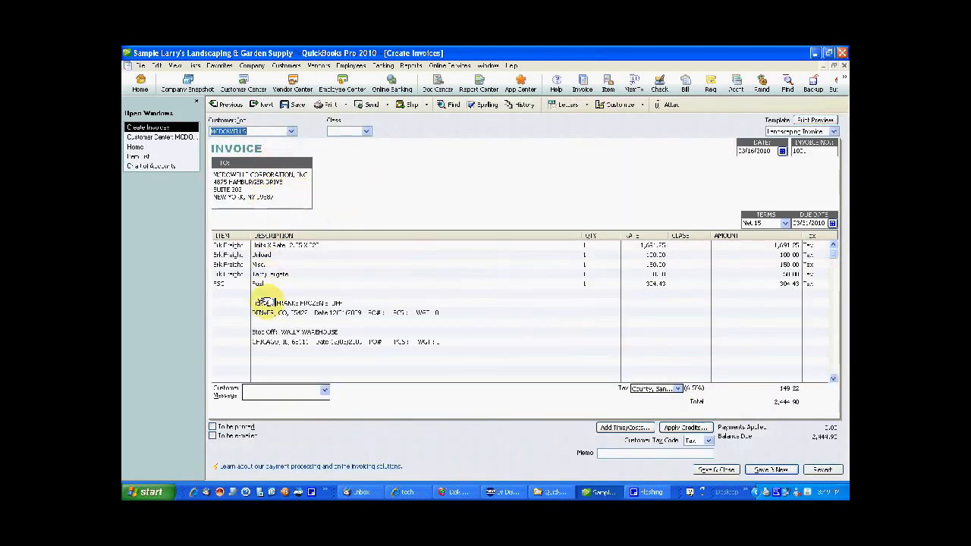
pyautogui.click(256, 274)
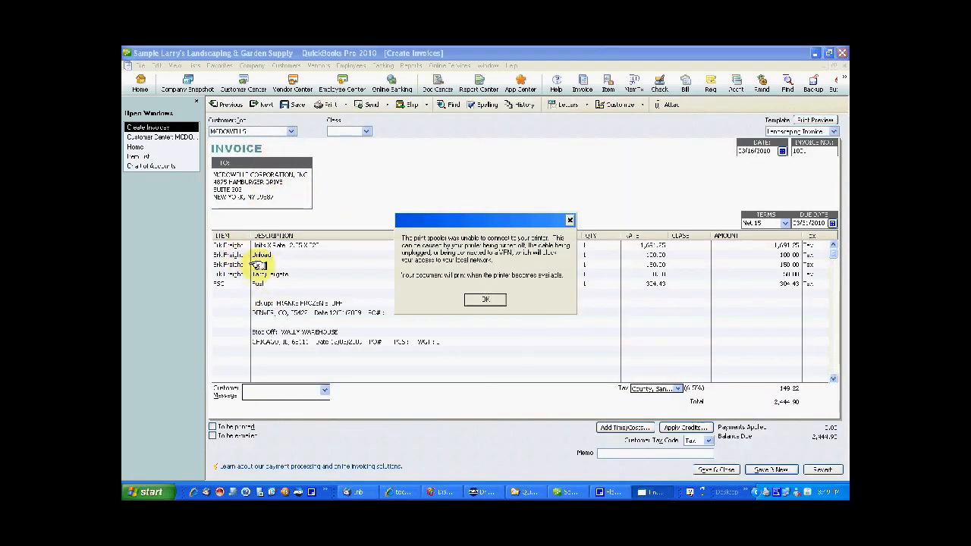
pyautogui.click(481, 297)
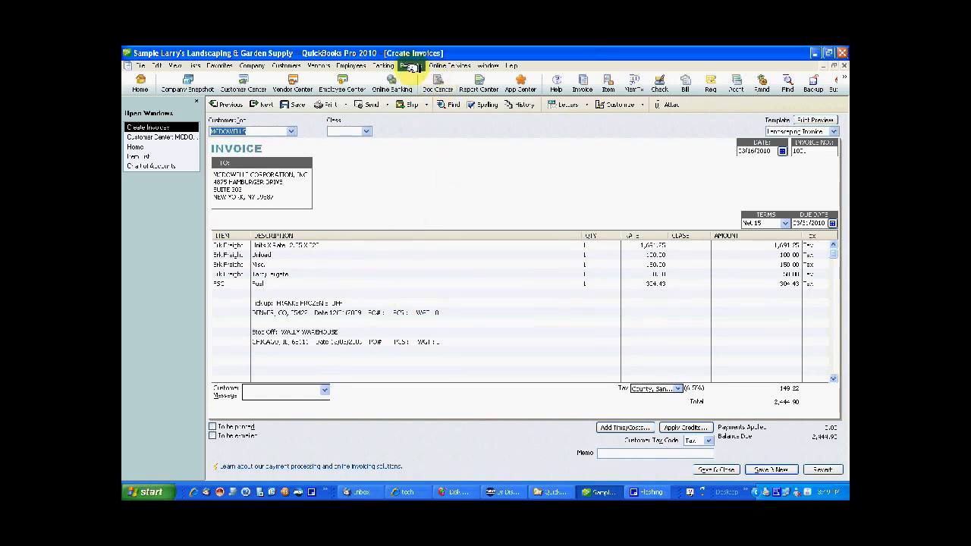
# - Return to the home page, open the Vendor Center and select the WONDER TRUCKING vendor
pyautogui.click(136, 147)
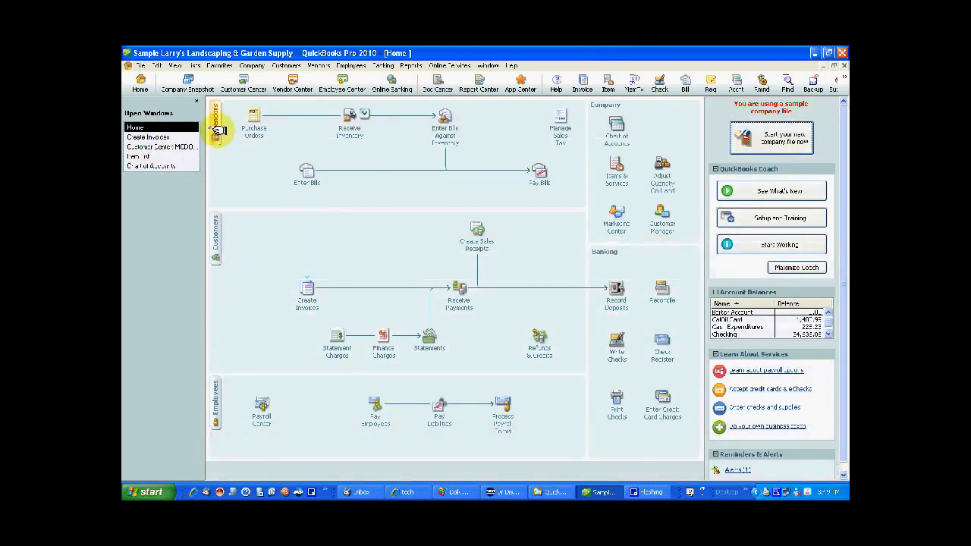
pyautogui.click(217, 130)
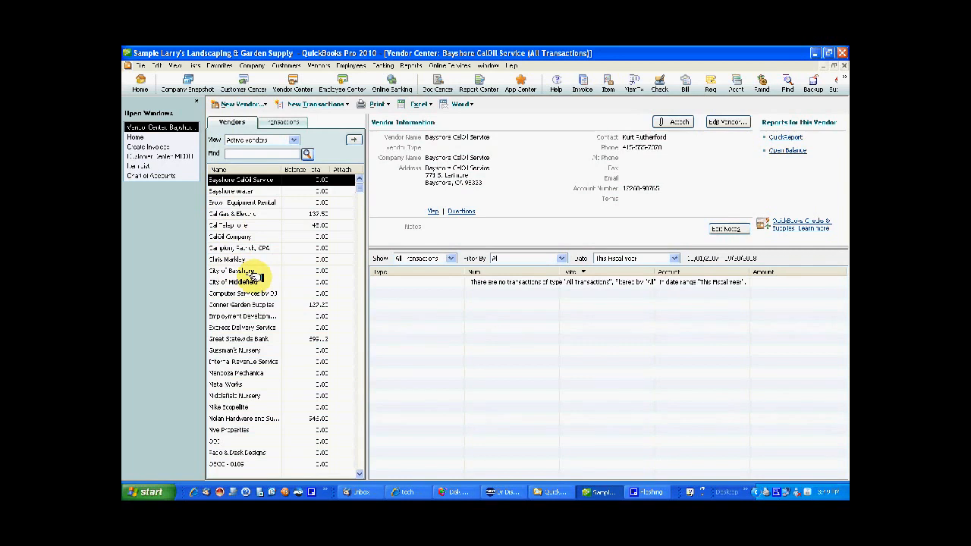
pyautogui.click(251, 351)
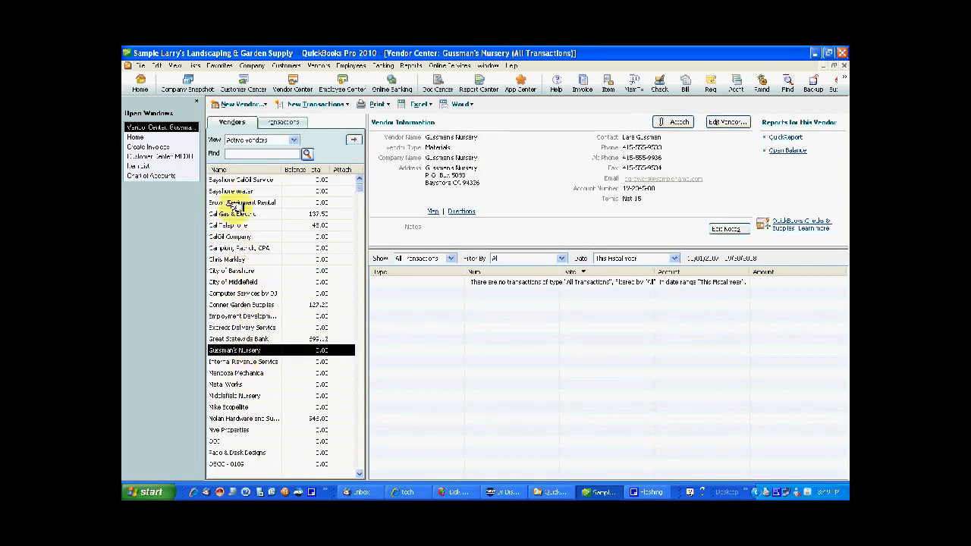
pyautogui.scroll(-4, 231, 208)
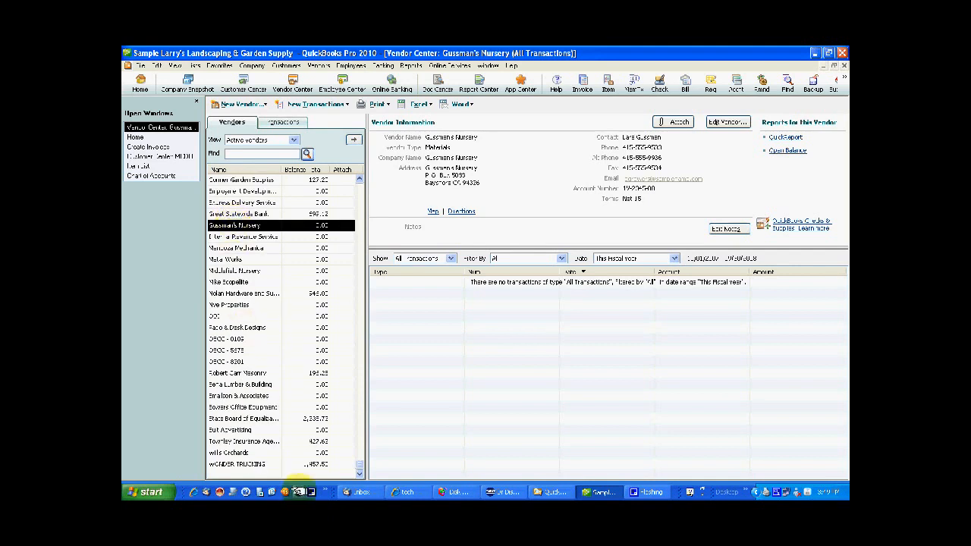
pyautogui.click(248, 463)
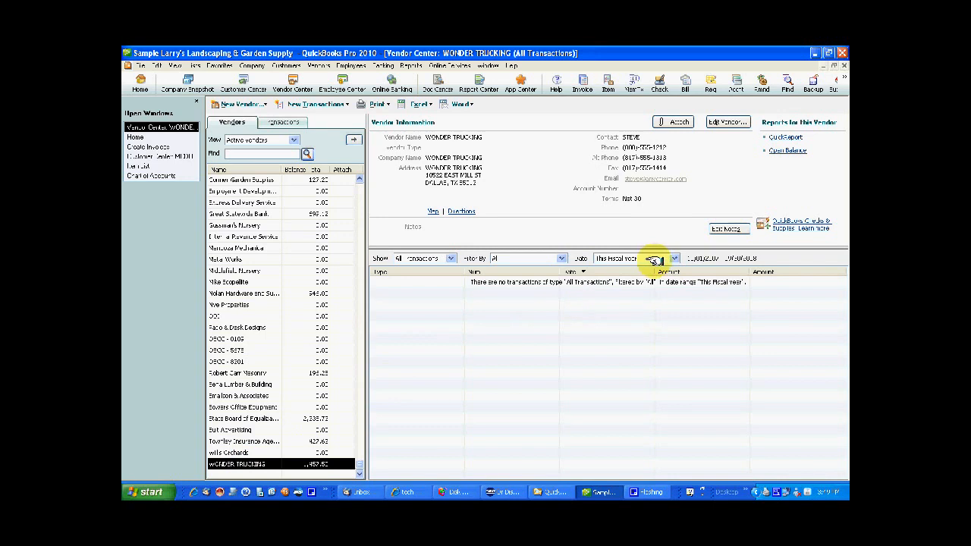
# - Set the date filter of the WONDER TRUCKING transactions to All, open the exported bill, examine its expense lines and close it
pyautogui.click(673, 259)
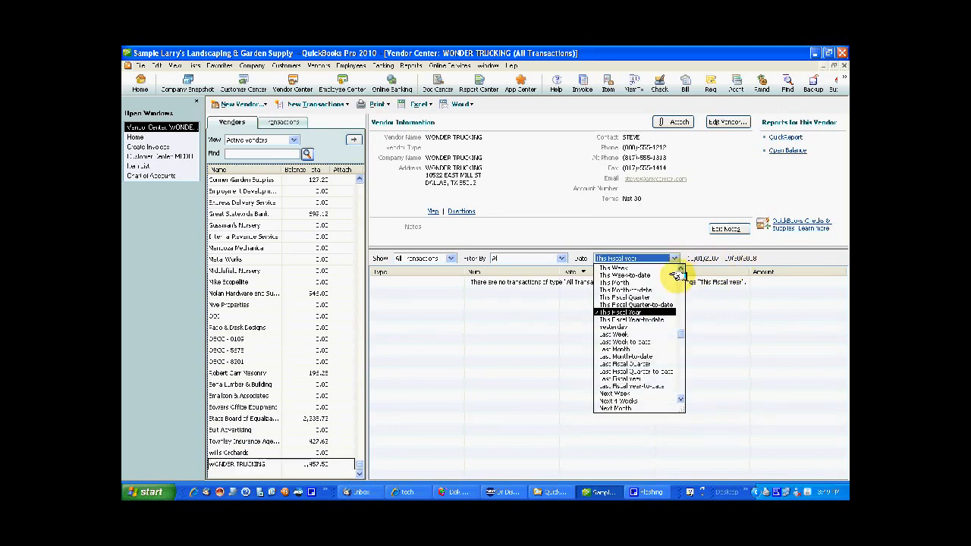
pyautogui.click(681, 268)
pyautogui.click(621, 268)
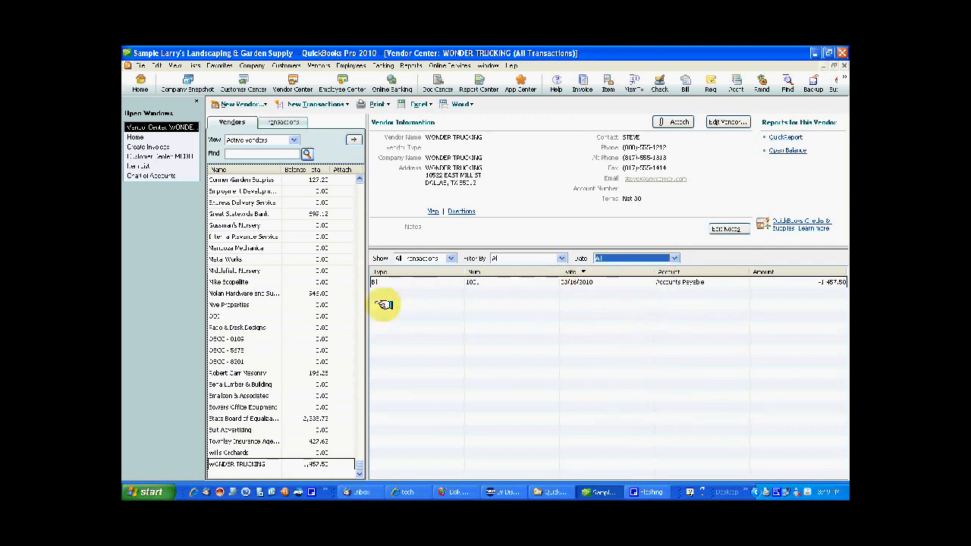
pyautogui.click(277, 462)
pyautogui.doubleClick(529, 280)
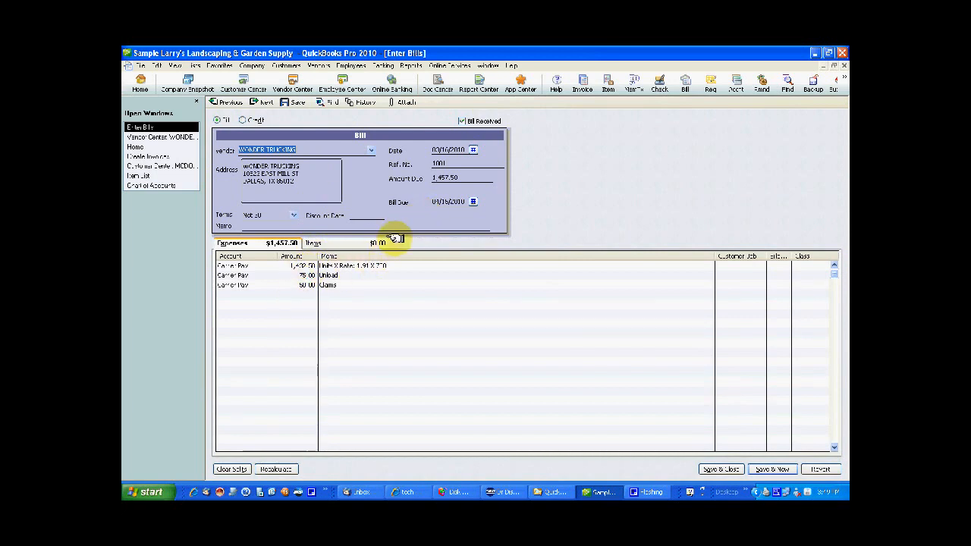
pyautogui.click(840, 66)
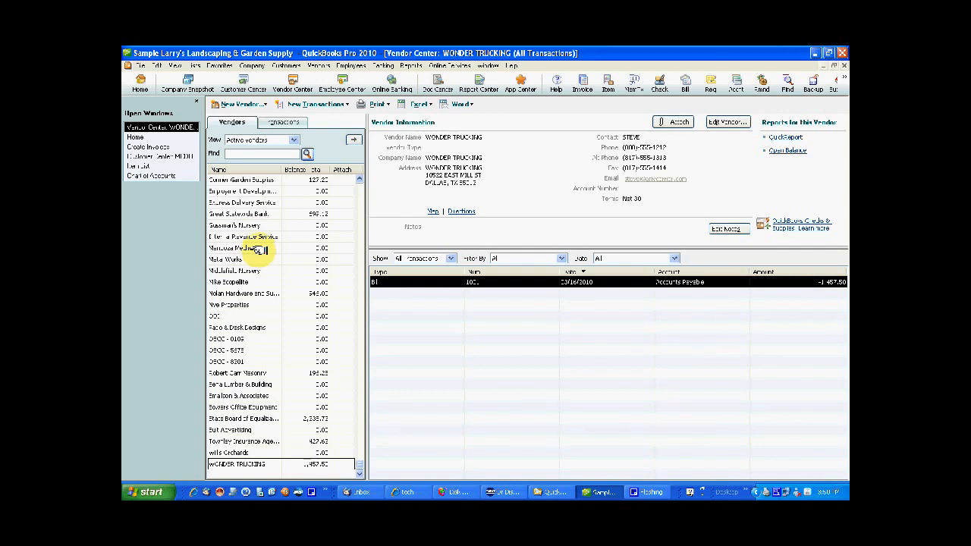
# - Close the Customer Center, the Vendor Center and the MCDOWELLS invoice, going back to the home page
pyautogui.click(167, 137)
pyautogui.click(159, 156)
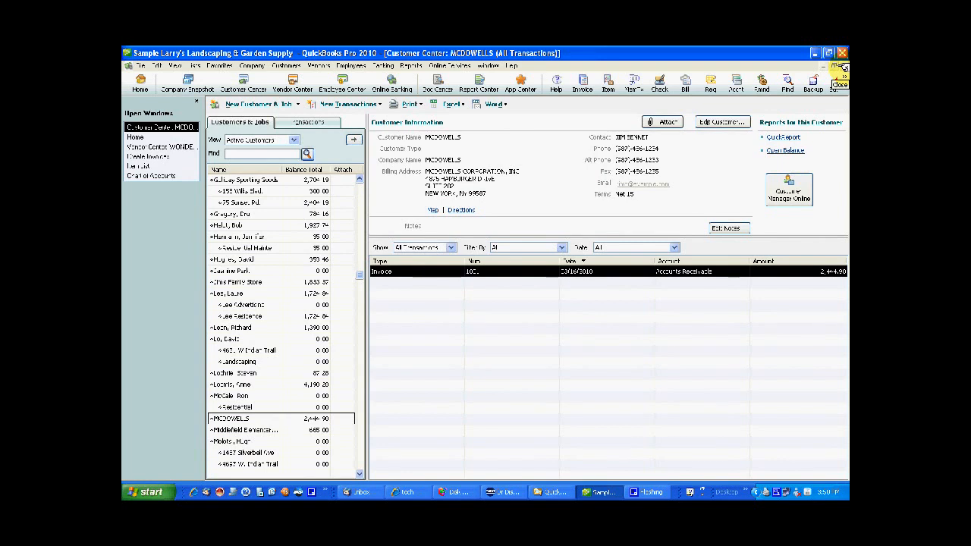
pyautogui.click(840, 67)
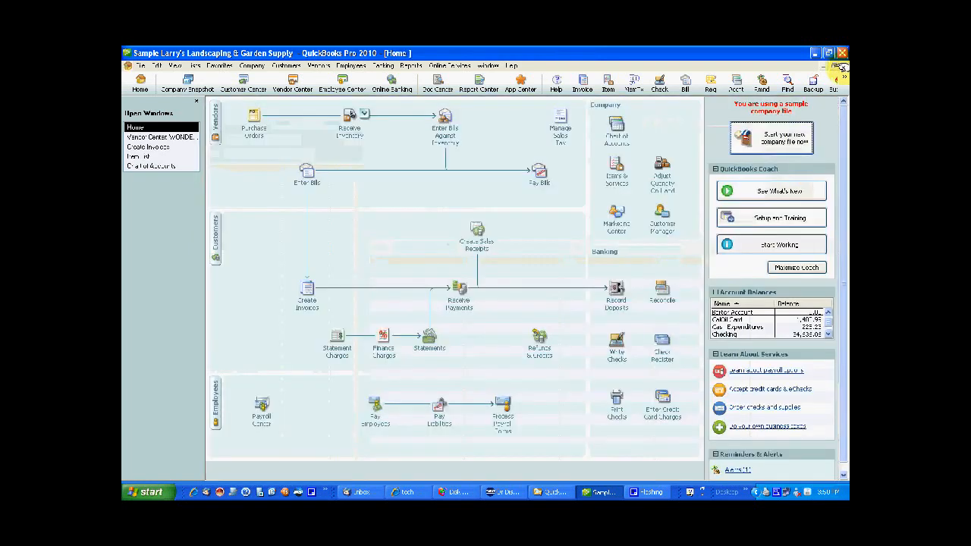
pyautogui.click(186, 136)
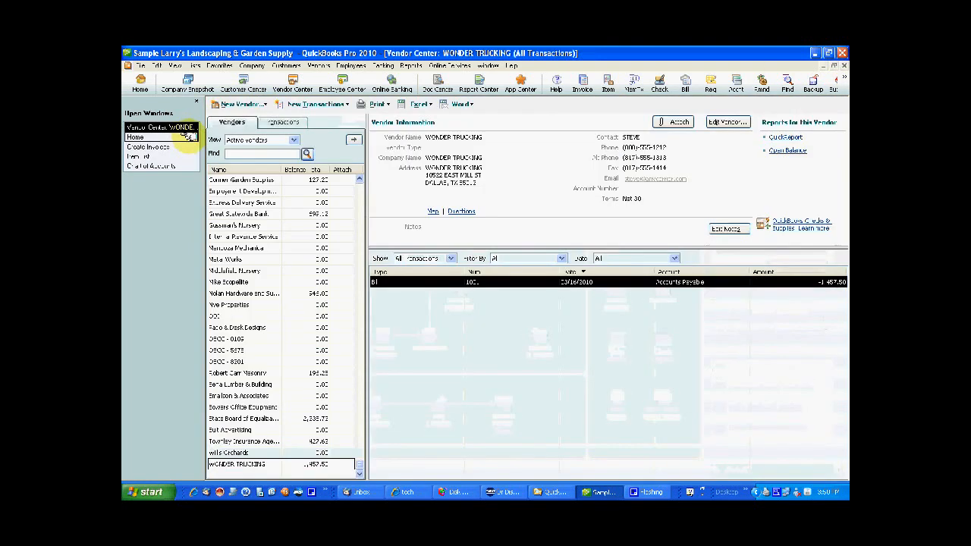
pyautogui.click(844, 65)
pyautogui.click(152, 137)
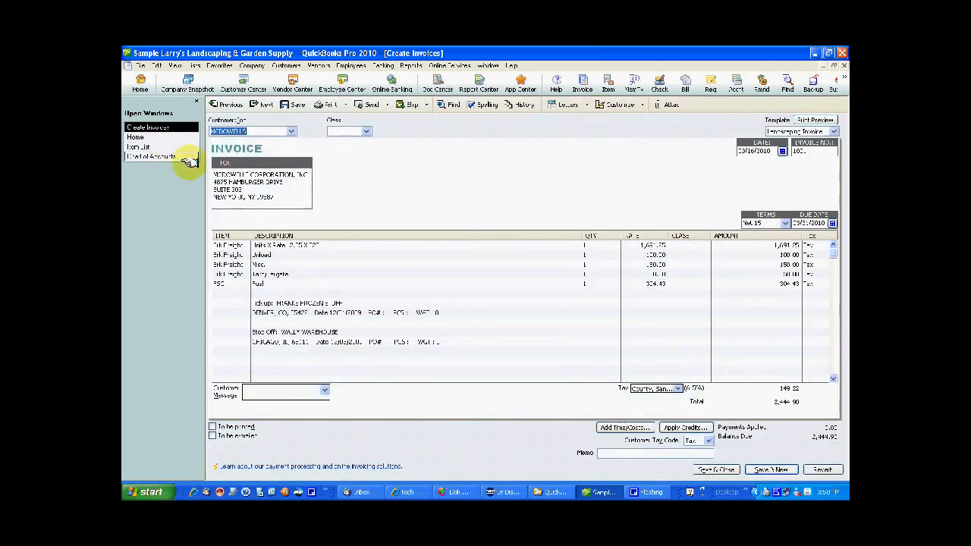
pyautogui.click(843, 66)
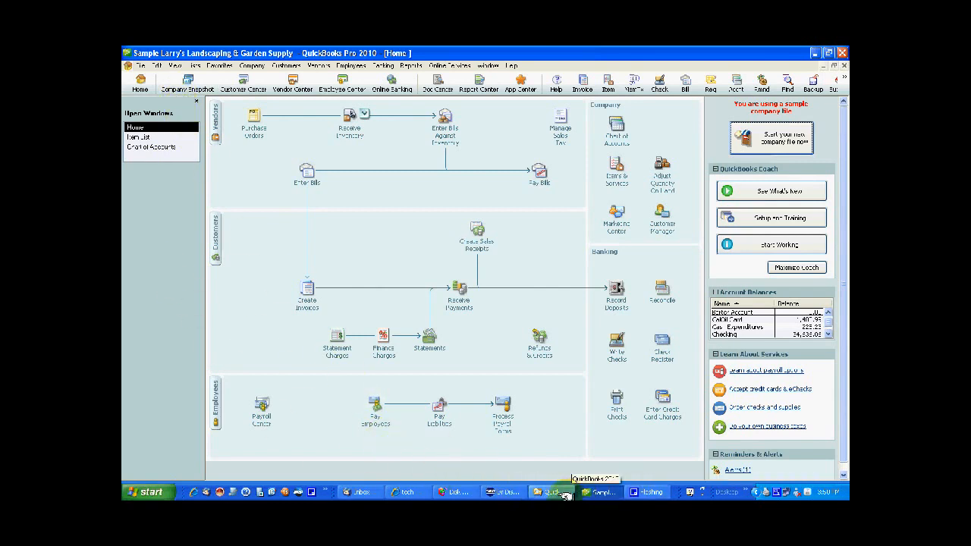
# - Switch to Dr Dispatch, close the Brokerage Invoicing System, then open the system settings, look through their pages and close them
pyautogui.click(513, 491)
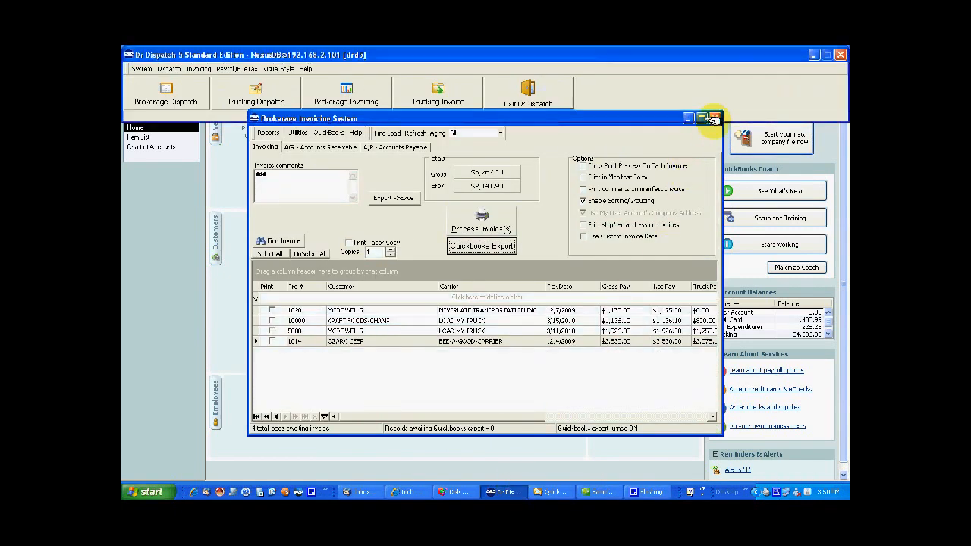
pyautogui.click(712, 118)
pyautogui.click(141, 69)
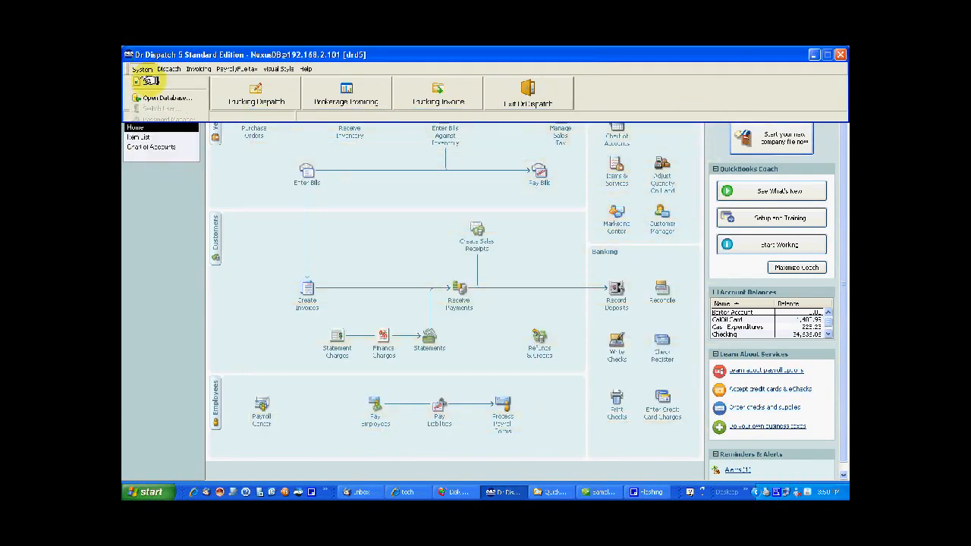
pyautogui.click(149, 79)
pyautogui.click(531, 131)
pyautogui.click(430, 157)
pyautogui.click(476, 439)
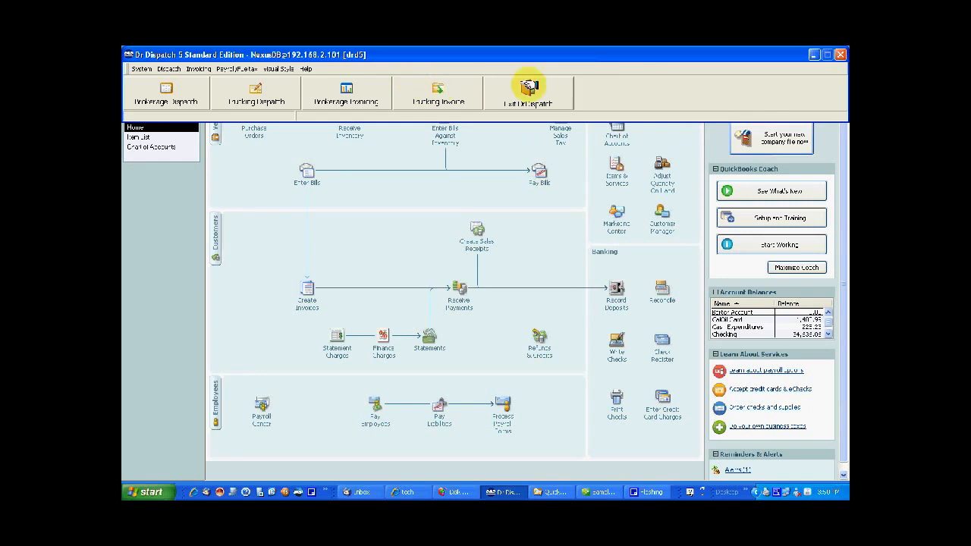
# - Open the Trucking Invoice System, look over its invoicing page with the QuickBooks export option, and close it
pyautogui.click(436, 95)
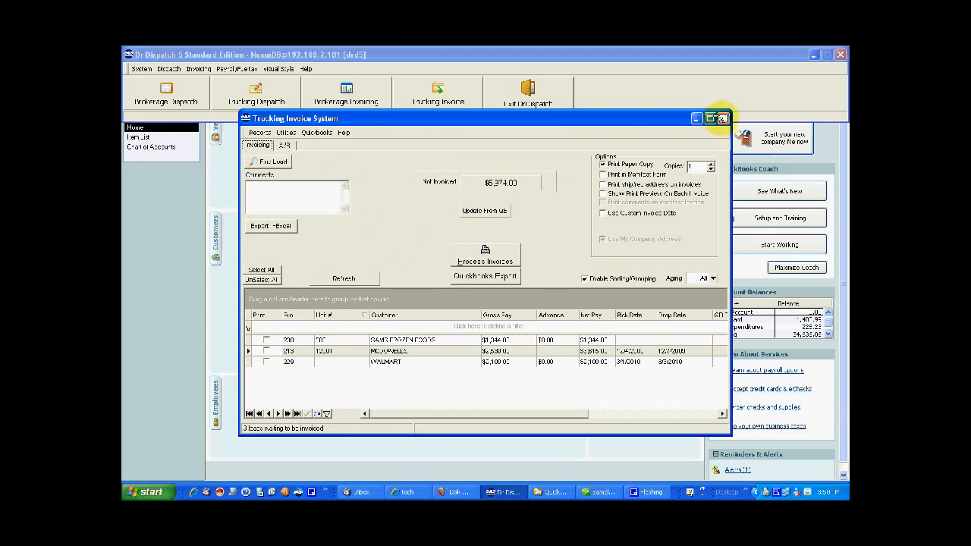
pyautogui.click(721, 118)
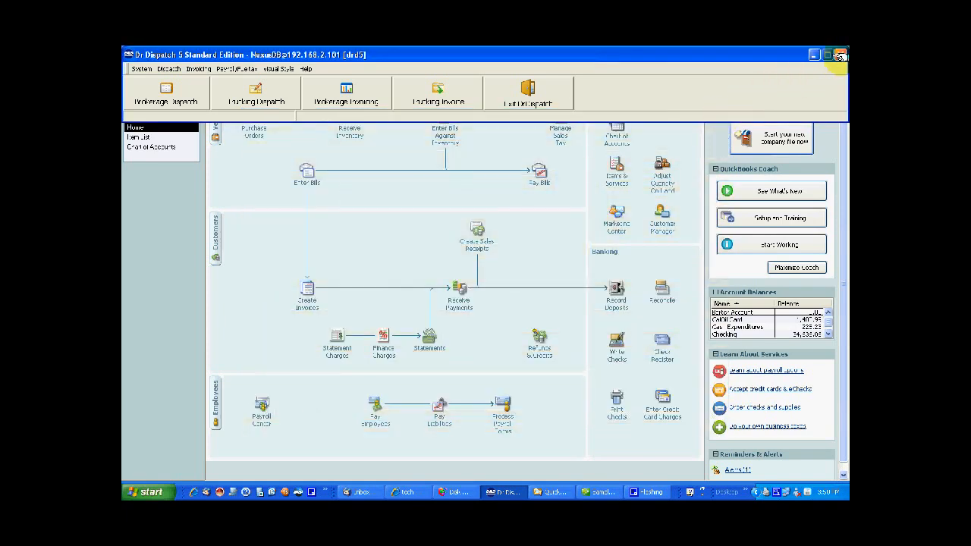